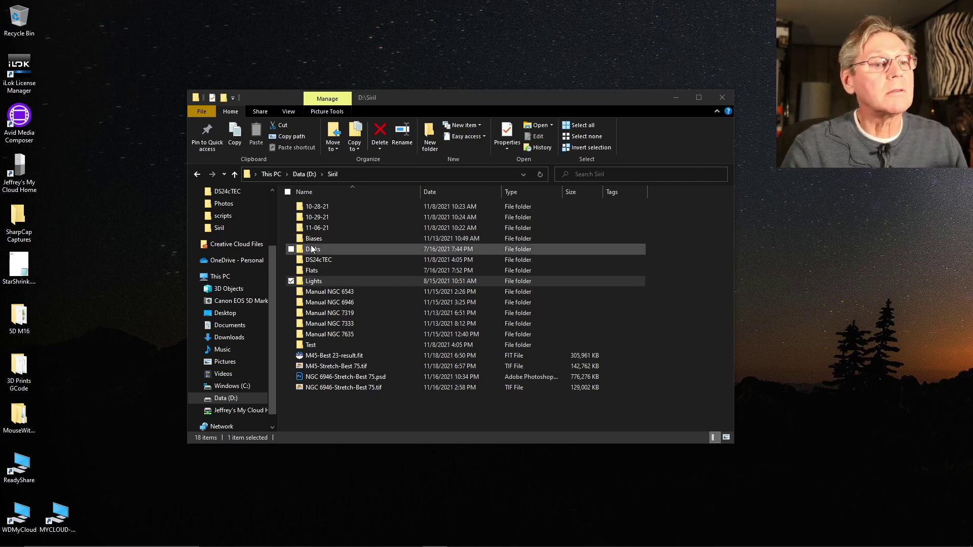
Step: Open the 20211106 session folder inside Mallincamsky on the MYCLOUD-0JEJJ2 Public network share
click(522, 174)
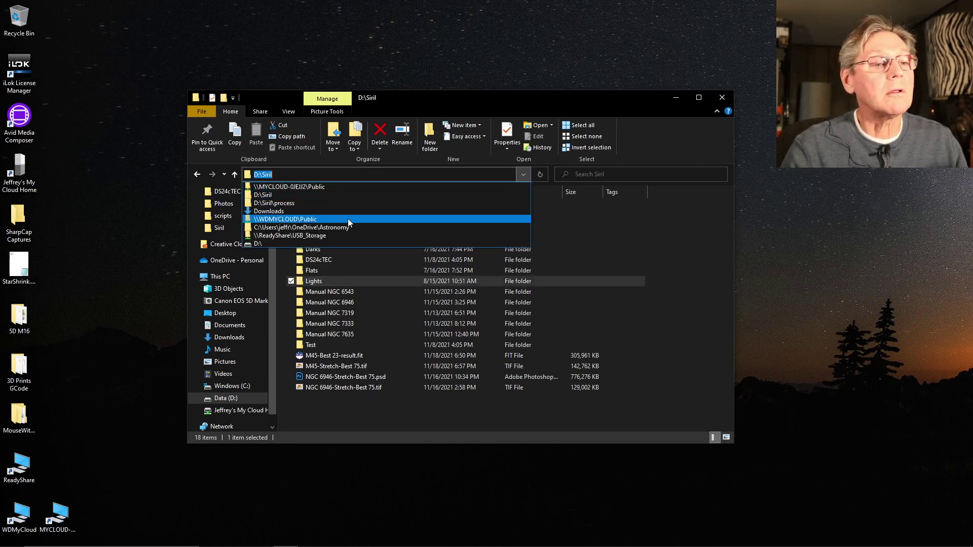
click(346, 188)
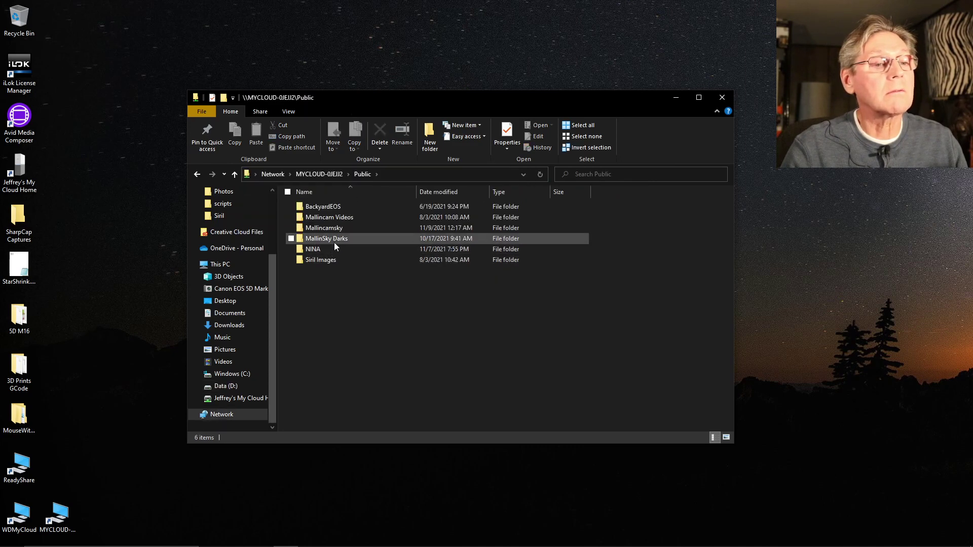
double_click(340, 229)
scroll(335, 338, down, 5)
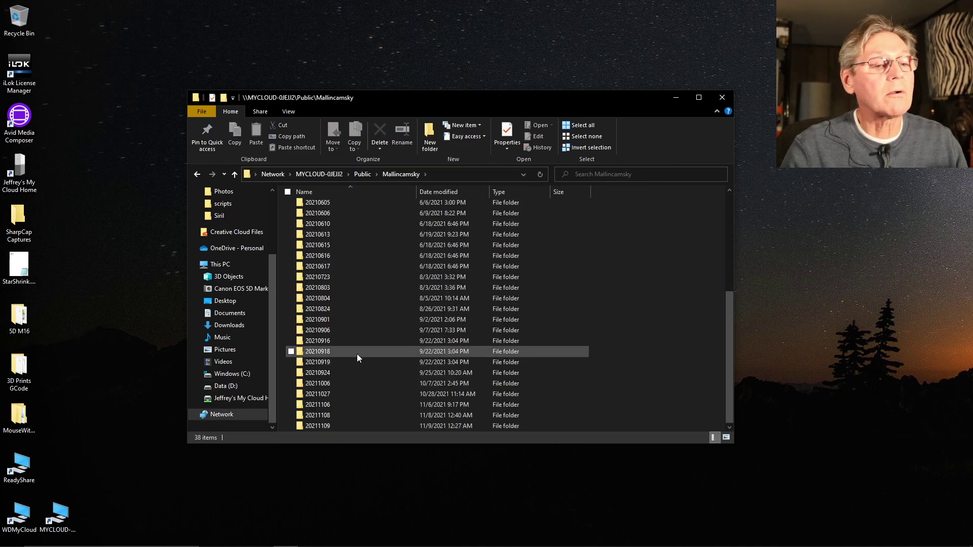
double_click(367, 406)
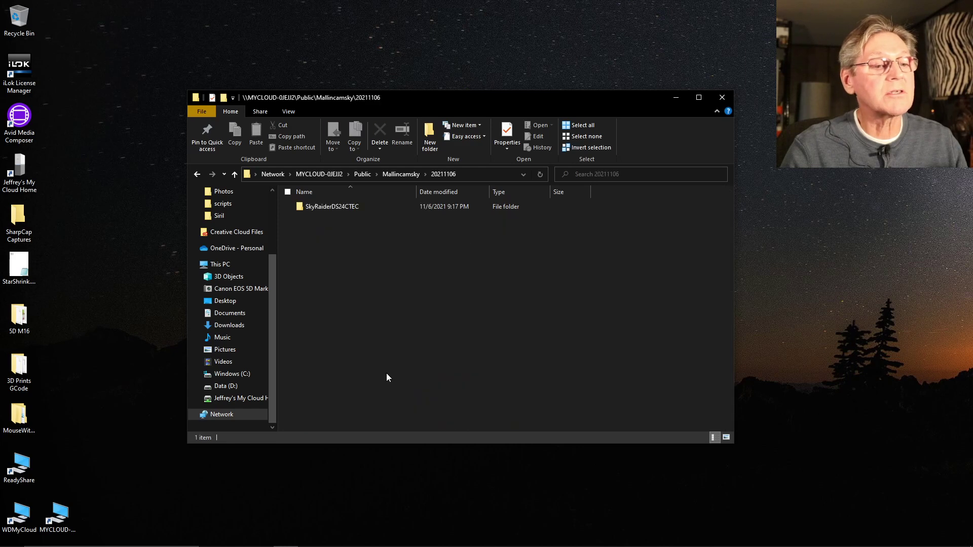
Step: Go down through SkyRaiderDS24CTEC, 1x1, LIGHT and 60.00 to the NGC 7635 folder and look through its light frames
double_click(327, 208)
double_click(328, 208)
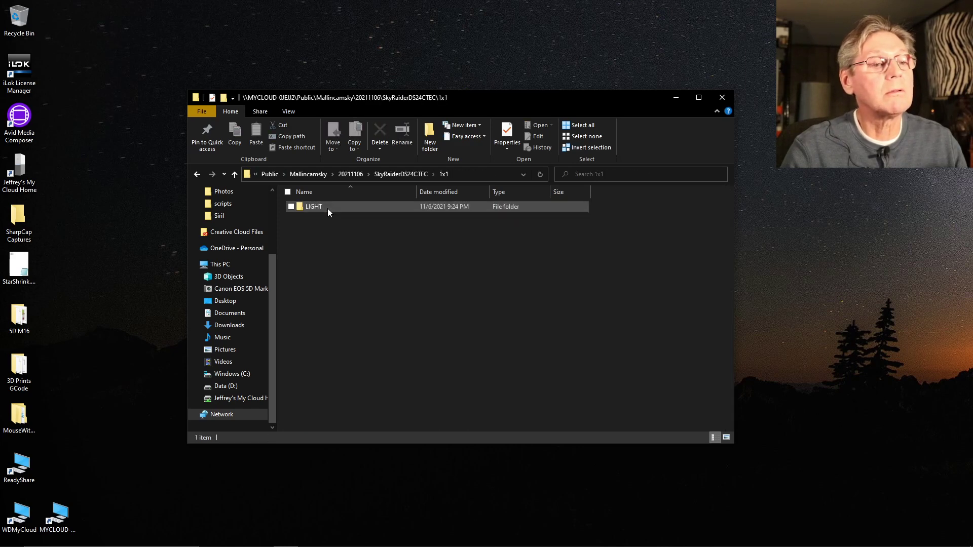
click(327, 208)
double_click(327, 208)
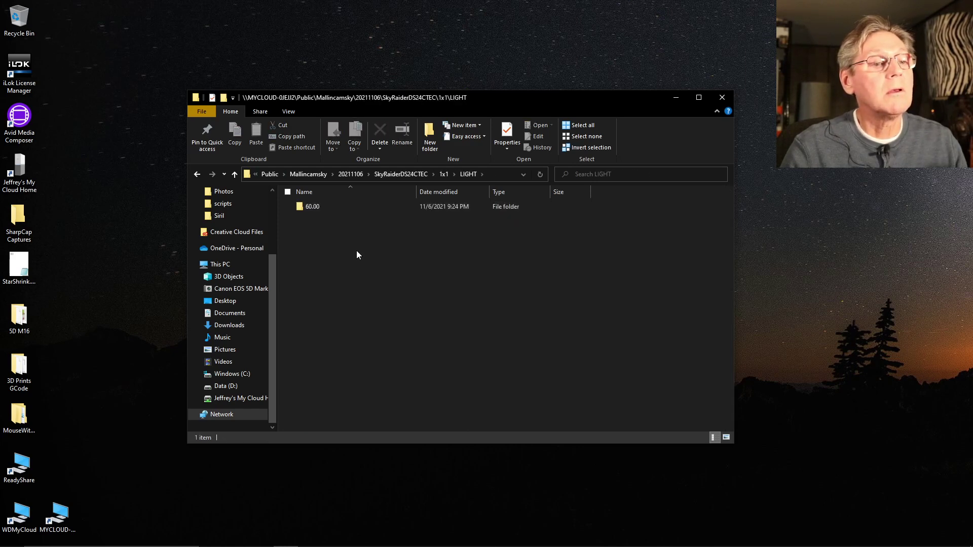
double_click(320, 206)
double_click(322, 208)
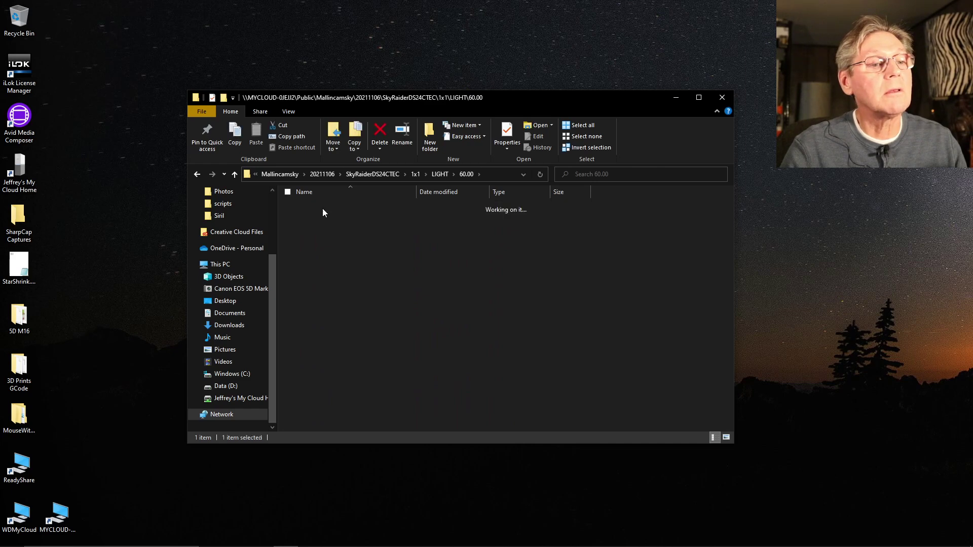
scroll(507, 279, down, 6)
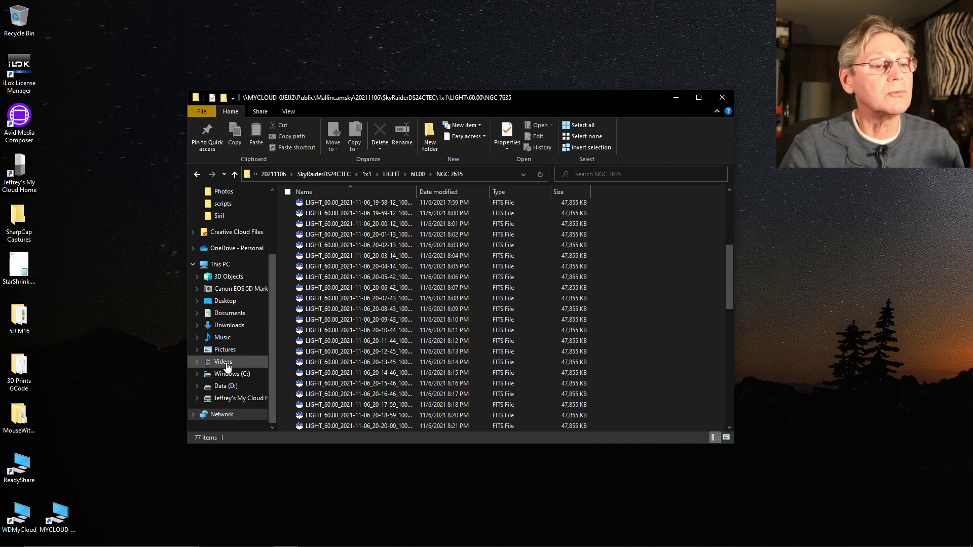
Step: Open the Siril folder on the D: drive and check the contents of its Biases and Darks subfolders
click(224, 387)
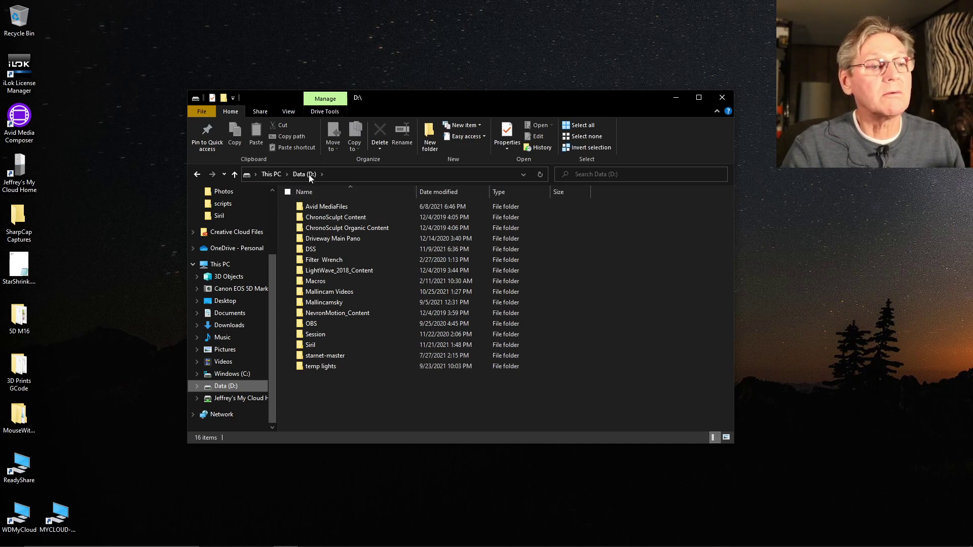
double_click(312, 345)
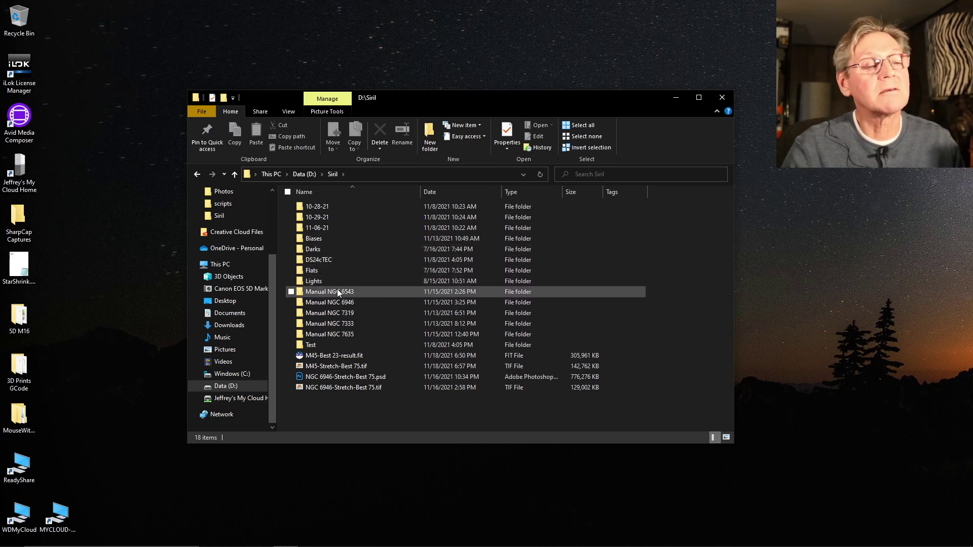
double_click(339, 242)
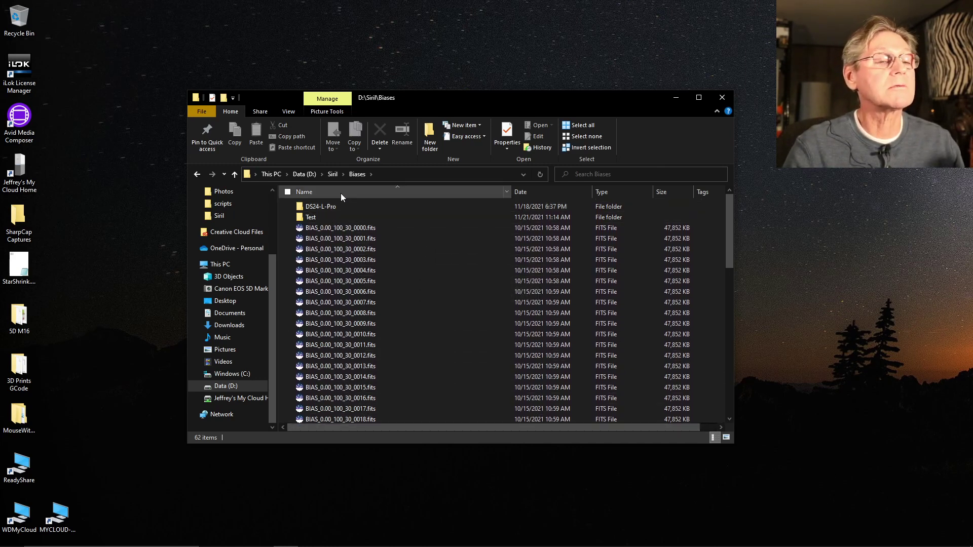
click(336, 175)
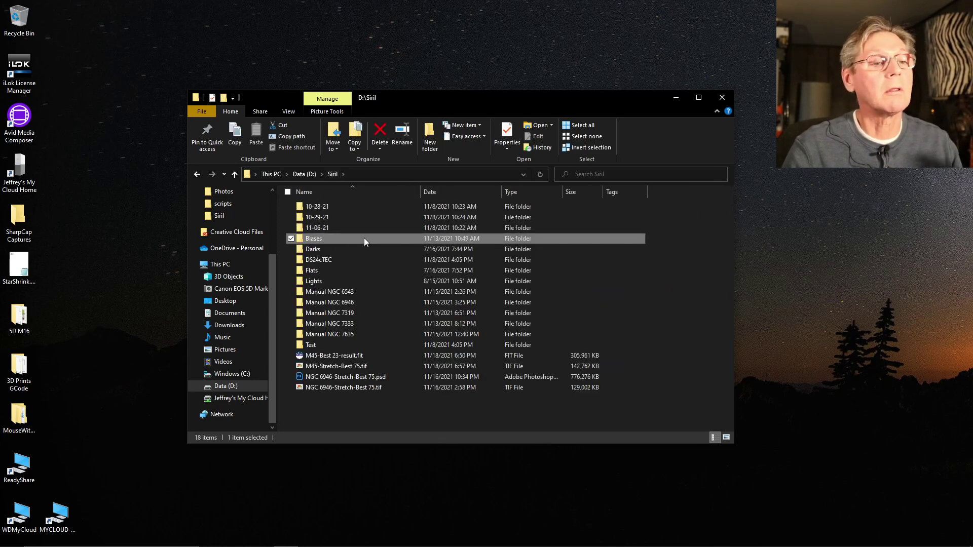
double_click(325, 248)
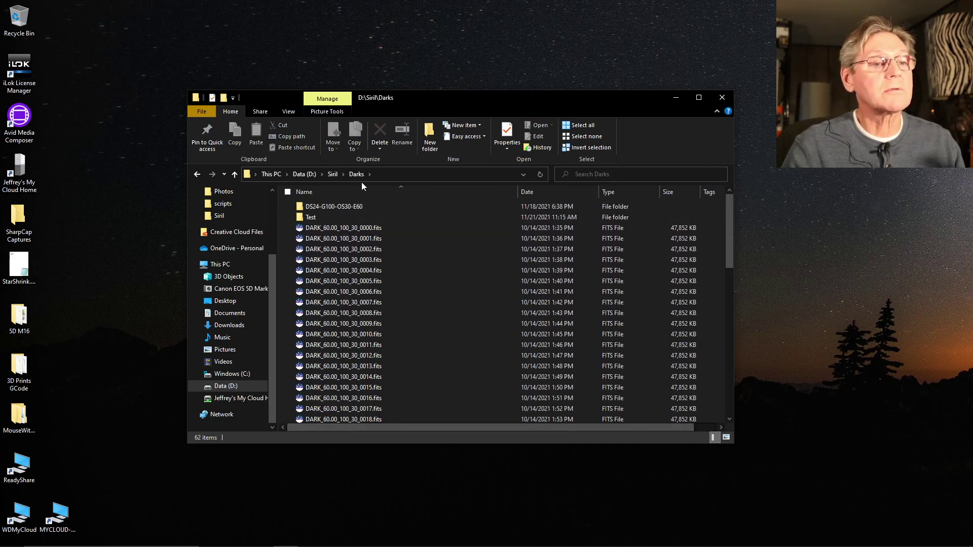
click(336, 173)
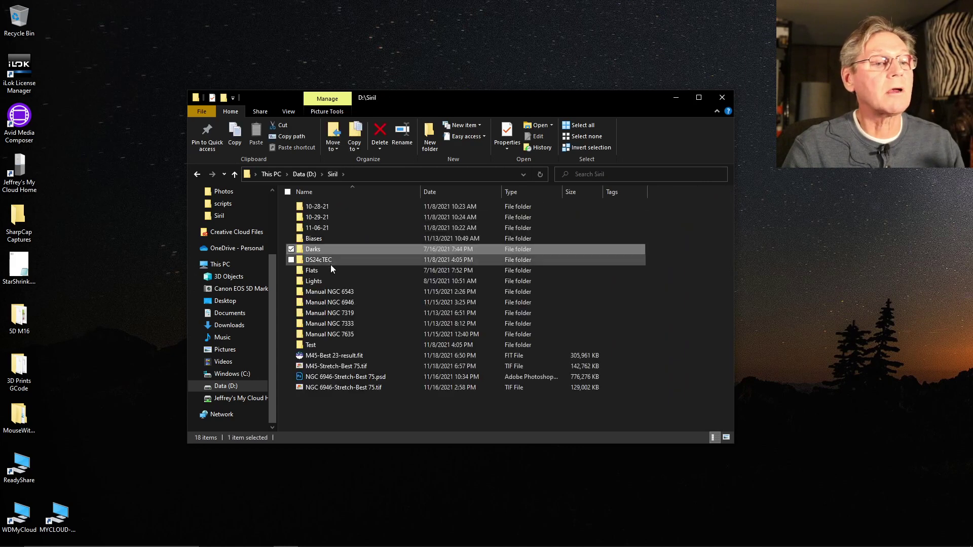
Step: Check the contents of the Flats and Lights subfolders, then return to the D:\Siril folder
double_click(330, 270)
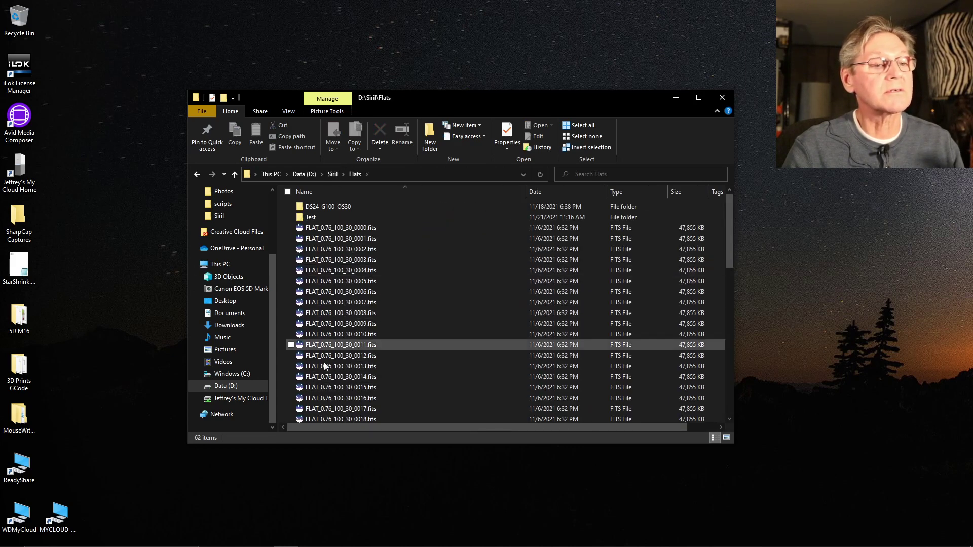
click(335, 174)
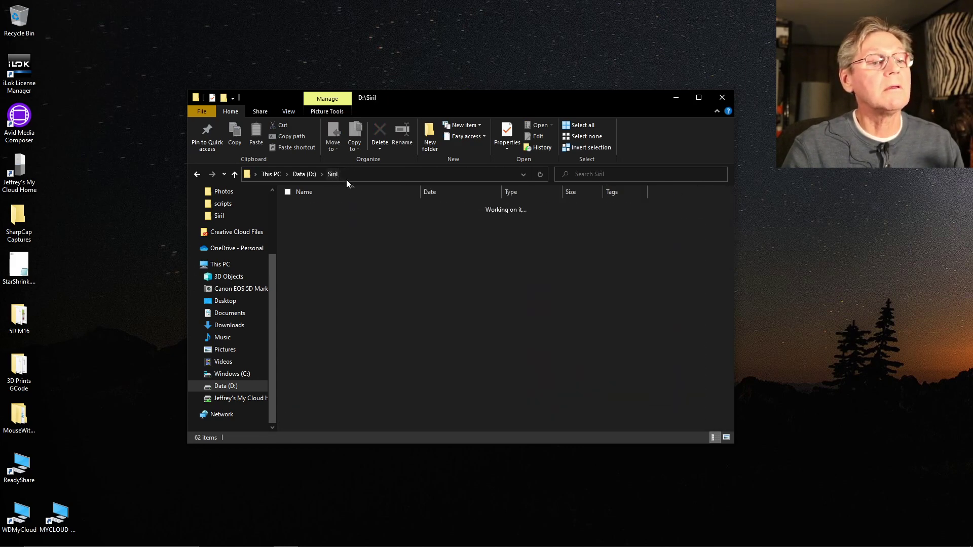
double_click(327, 281)
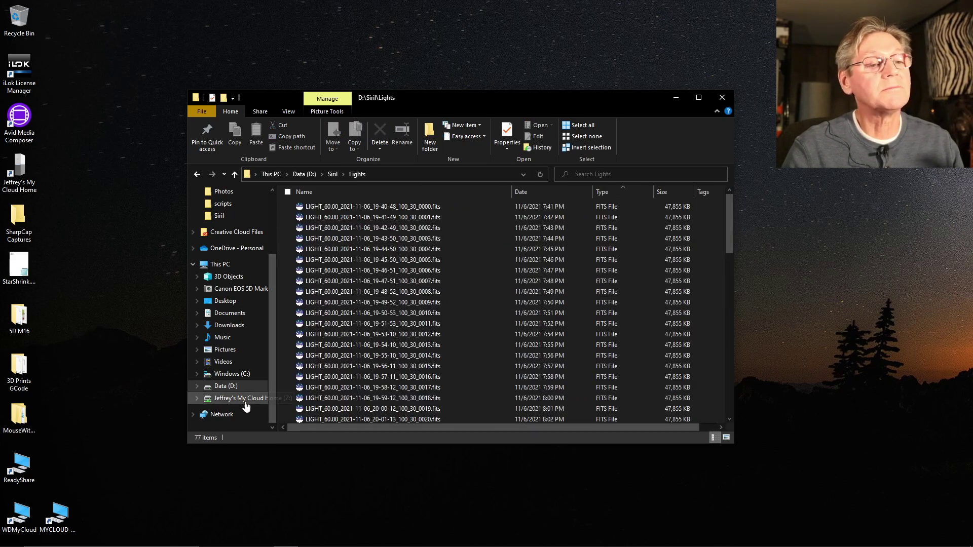
click(332, 175)
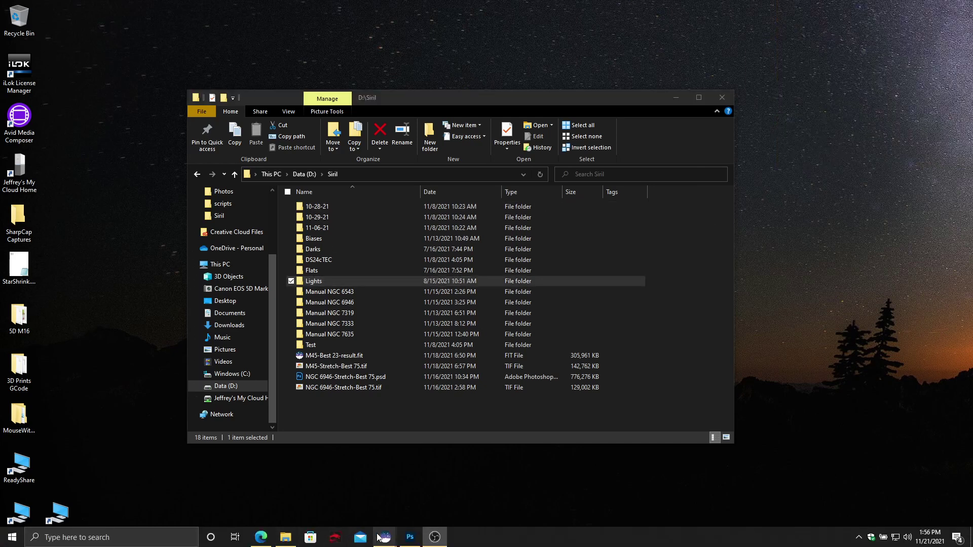
Step: Switch to the Siril-1.0.0-rc1 window and set the number of processing threads to 11
mouse_move(384, 540)
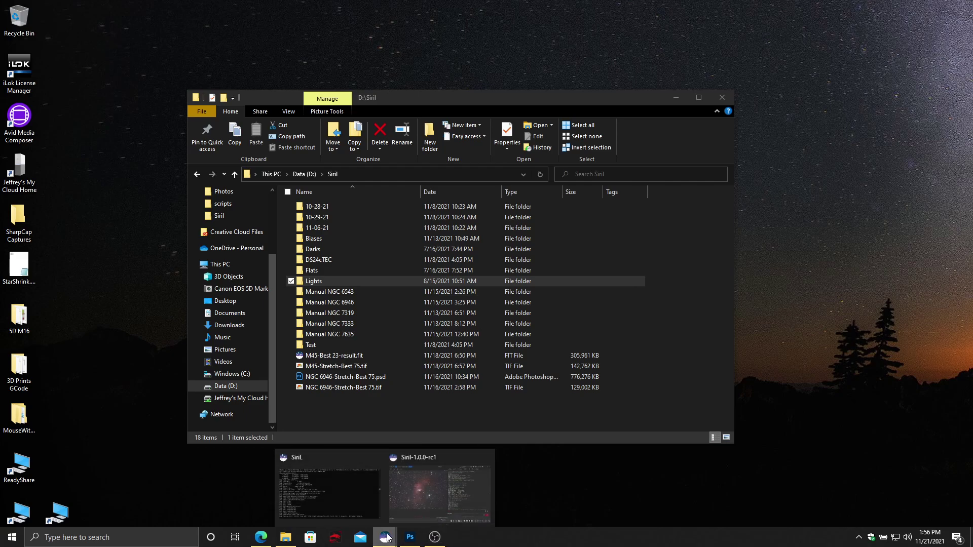
click(410, 506)
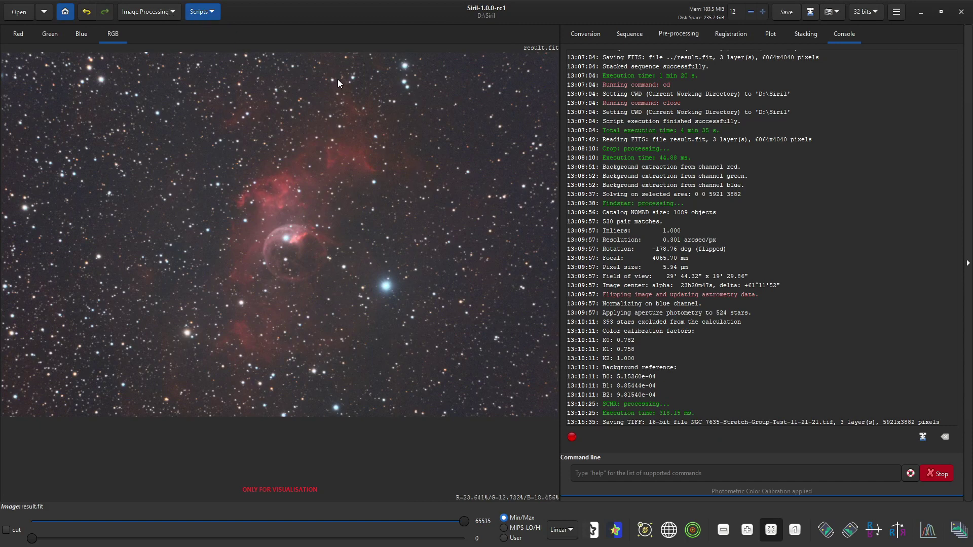
click(211, 15)
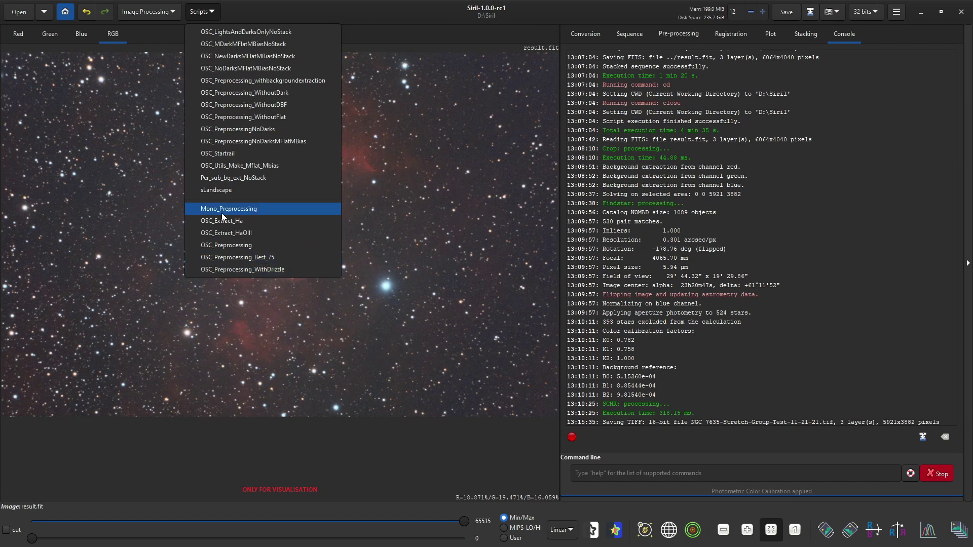
click(752, 10)
click(753, 10)
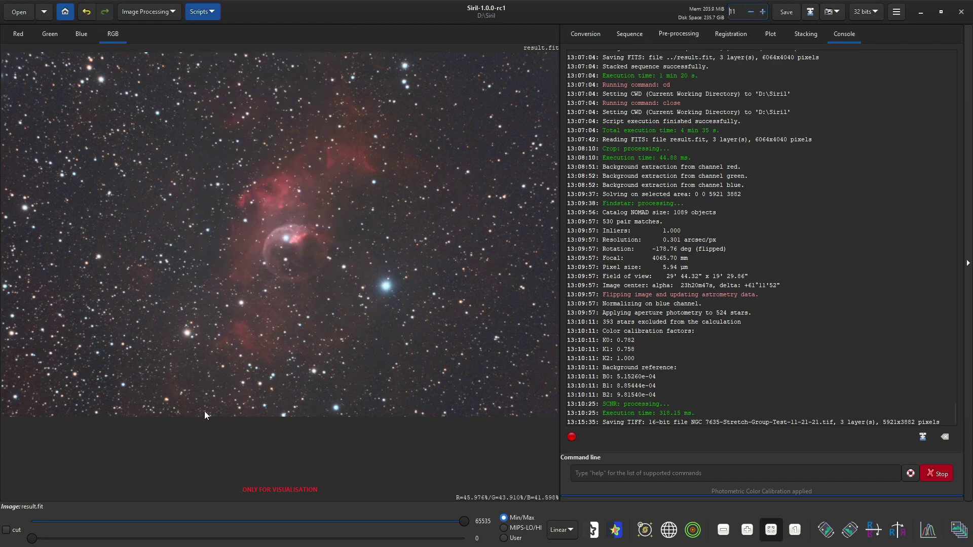
Step: Run the OSC_Preprocessing_Best_75 script on the frames in the working directory
click(211, 12)
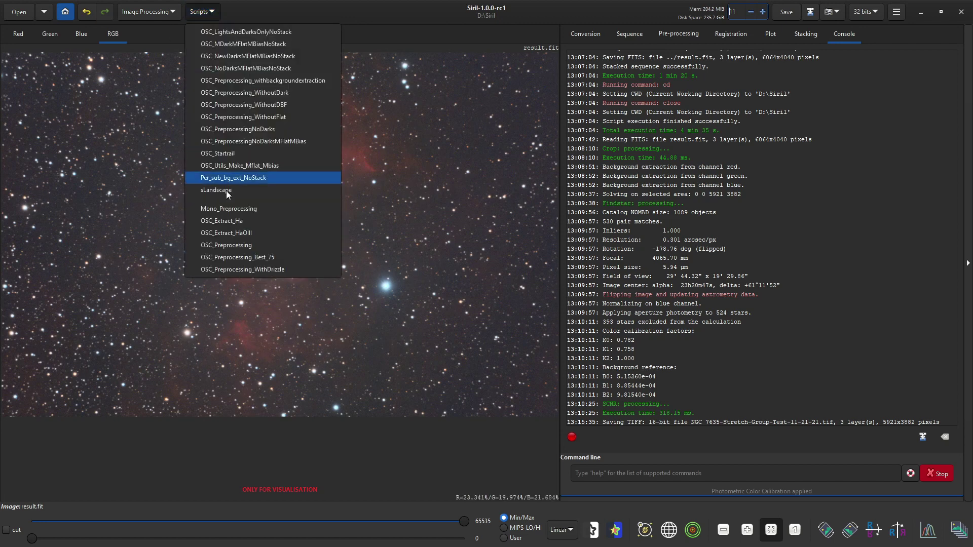
click(243, 259)
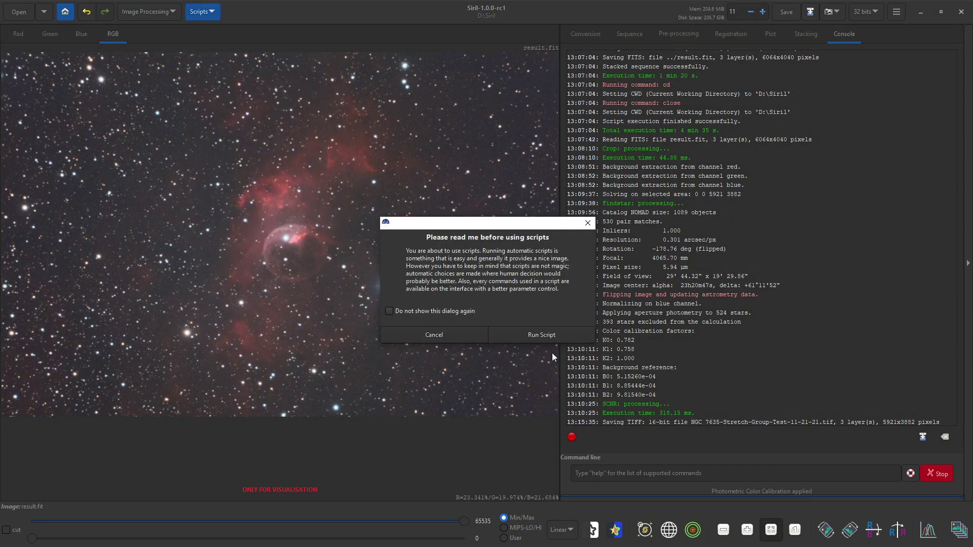
click(545, 334)
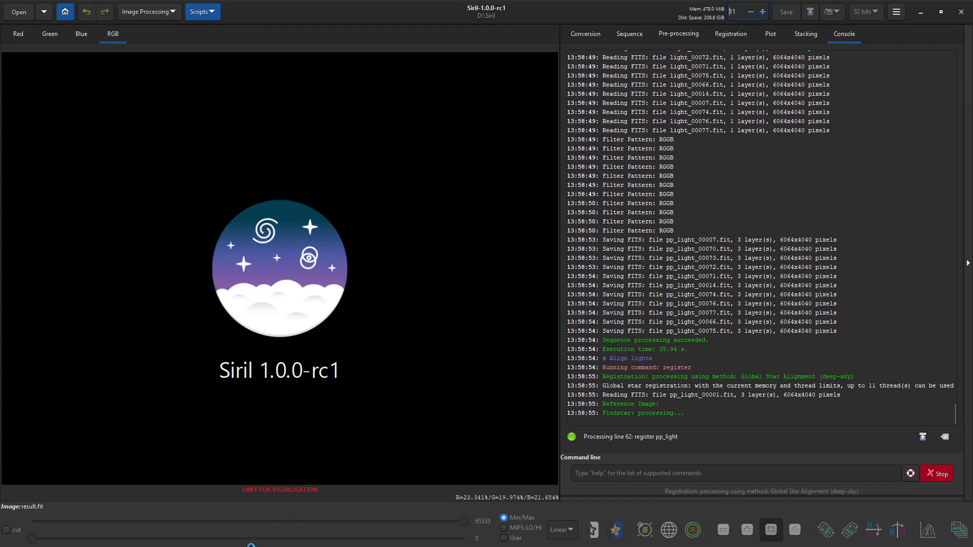
Step: Switch to the File Explorer window and open the Program Files folder on the C: drive
key(alt+Tab)
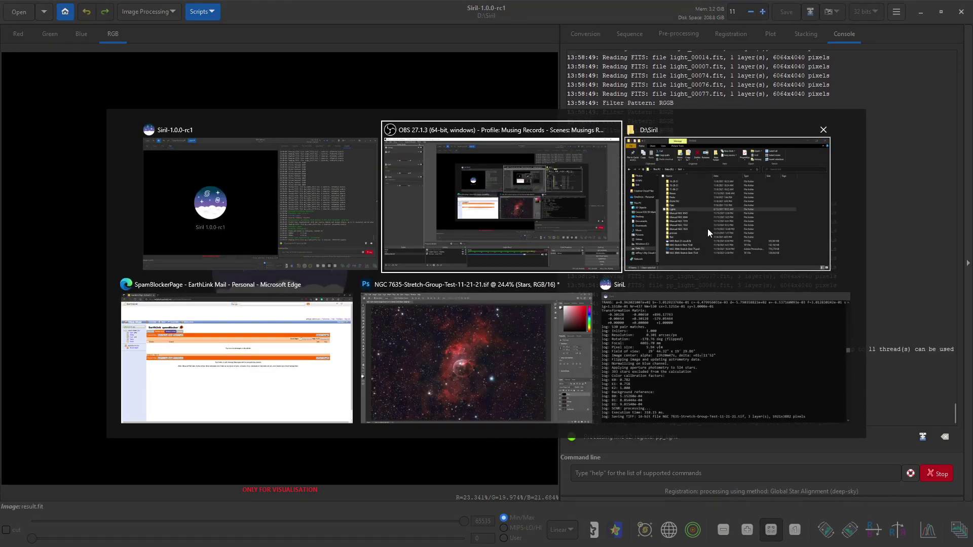
key(Escape)
key(alt+Tab)
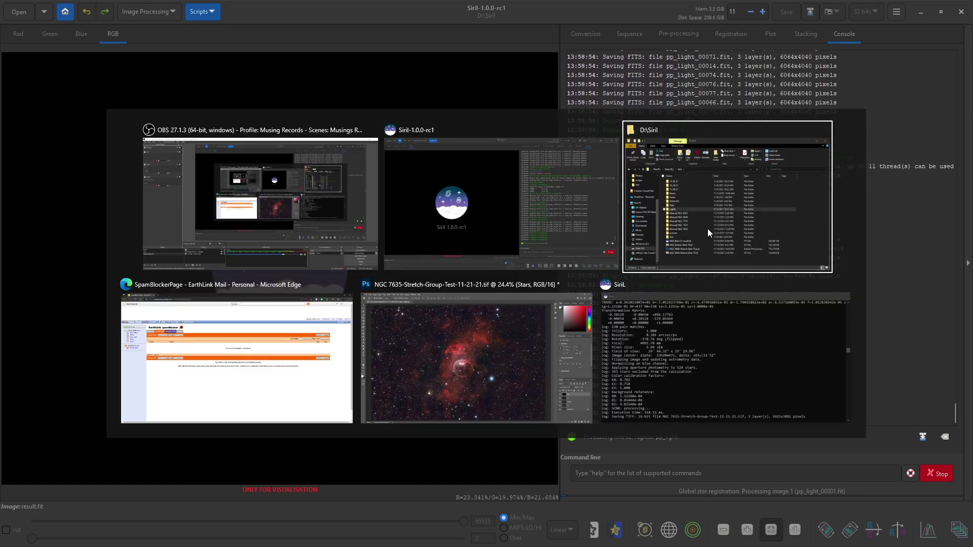
click(708, 229)
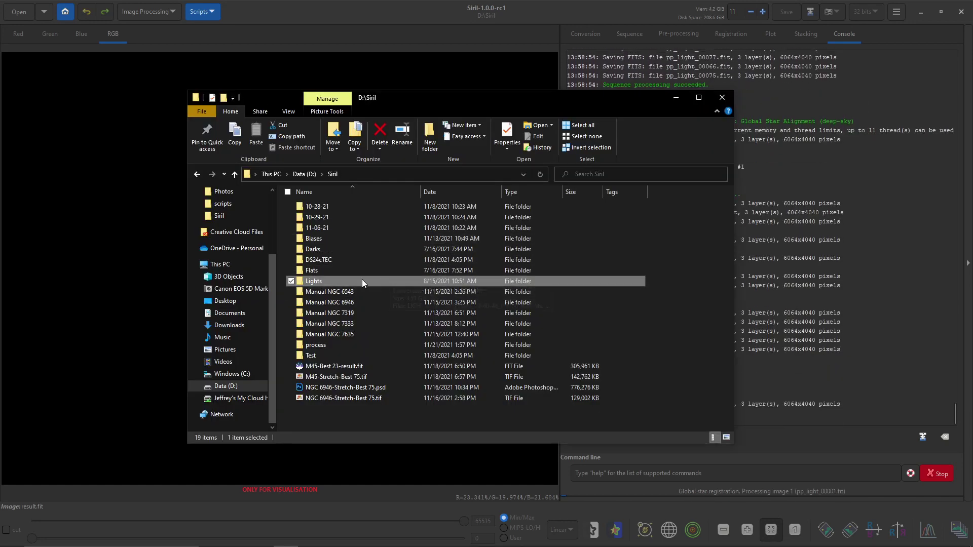
click(232, 374)
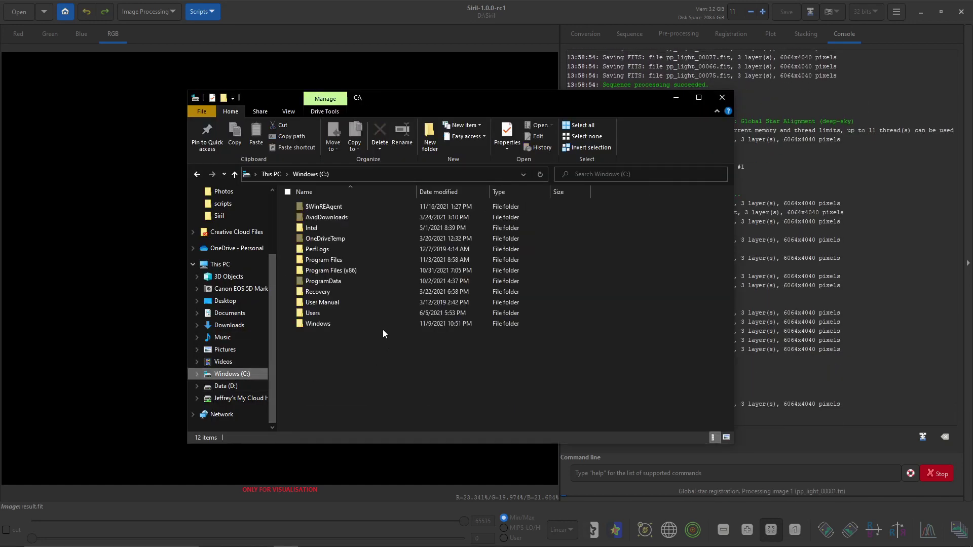
click(345, 261)
double_click(344, 261)
Step: Open OSC_Preprocessing_Best_75.ssf from the SiriL scripts folder in Notepad and move its window up so the text is fully visible
scroll(355, 337, down, 10)
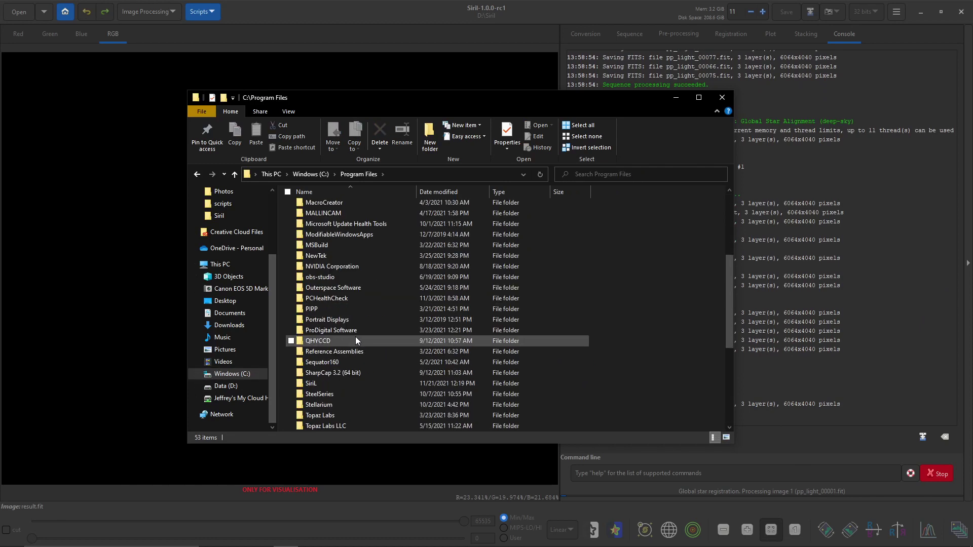
scroll(355, 337, down, 1)
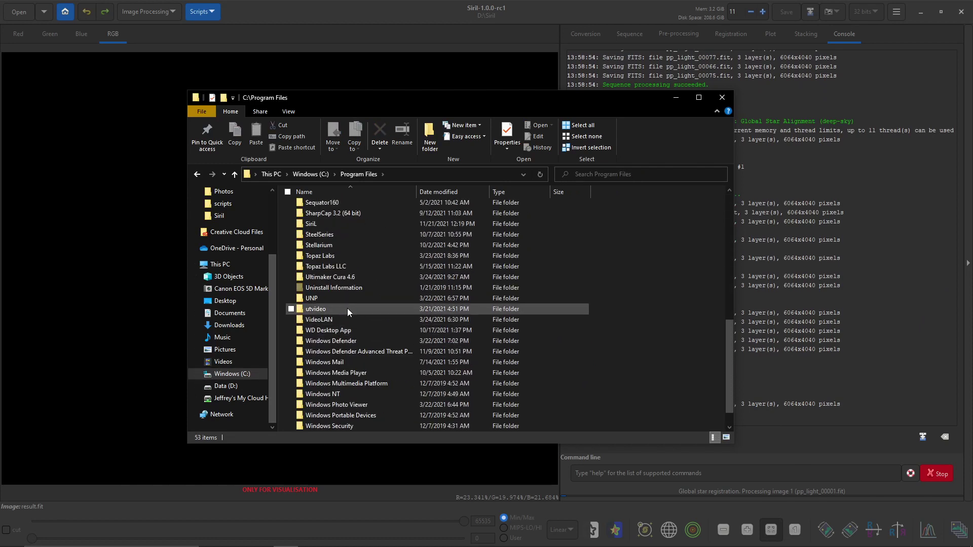
click(349, 222)
double_click(349, 222)
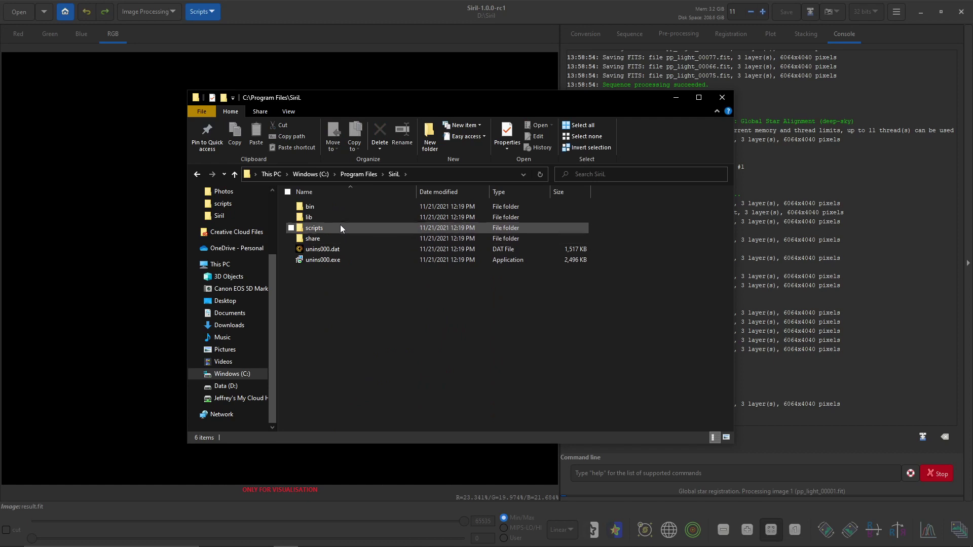
double_click(339, 224)
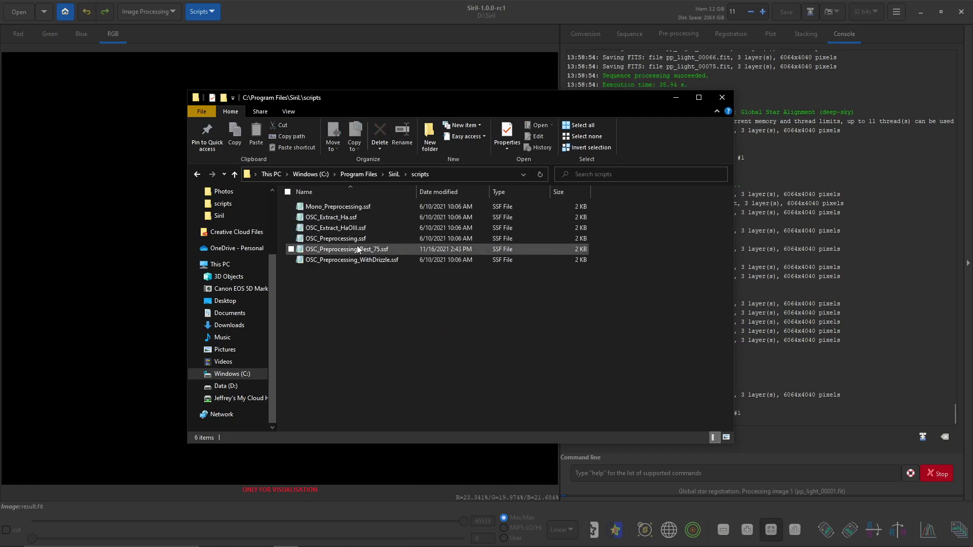
double_click(355, 248)
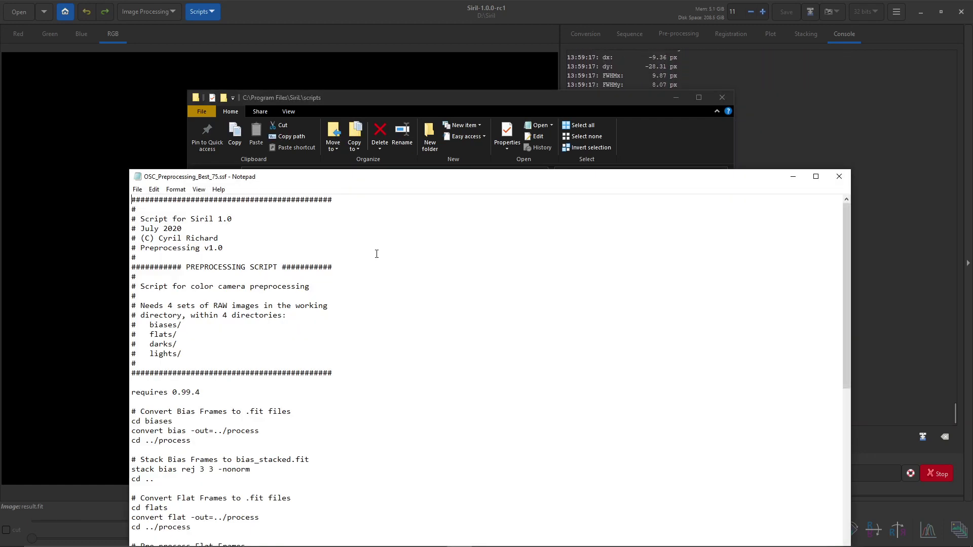
drag(471, 179, 467, 83)
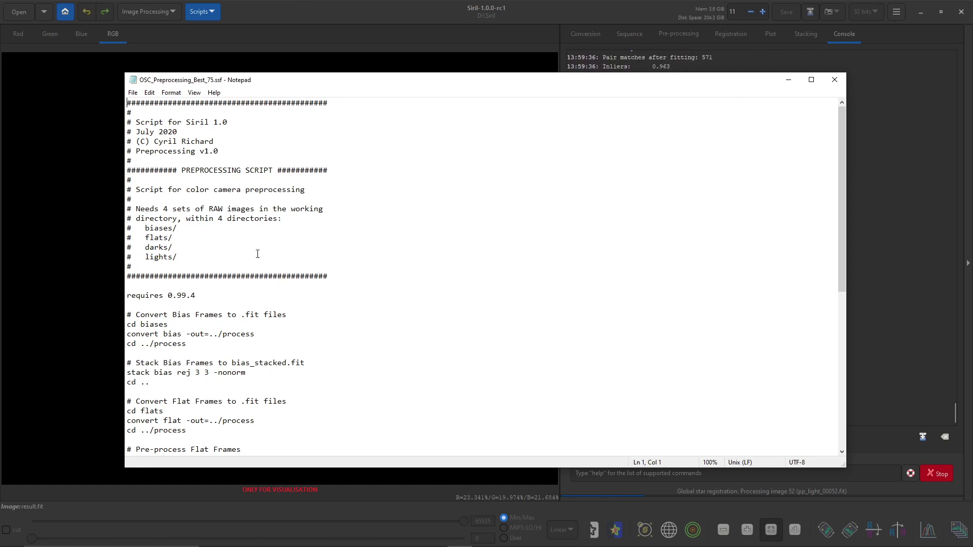
Step: Read the OSC_Preprocessing_Best_75 script through to its final stacking command, close it and return to the Siril window
scroll(254, 256, down, 4)
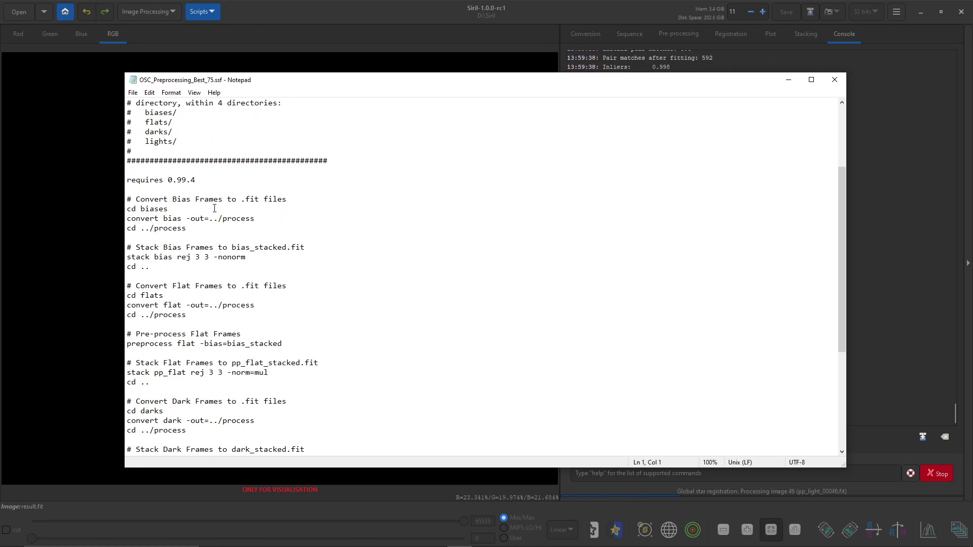
scroll(233, 218, down, 2)
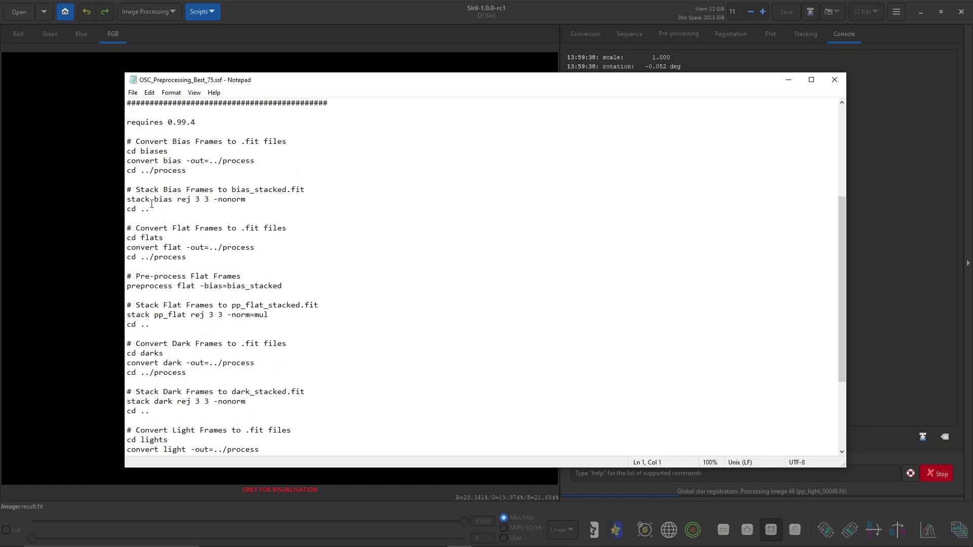
scroll(151, 203, down, 1)
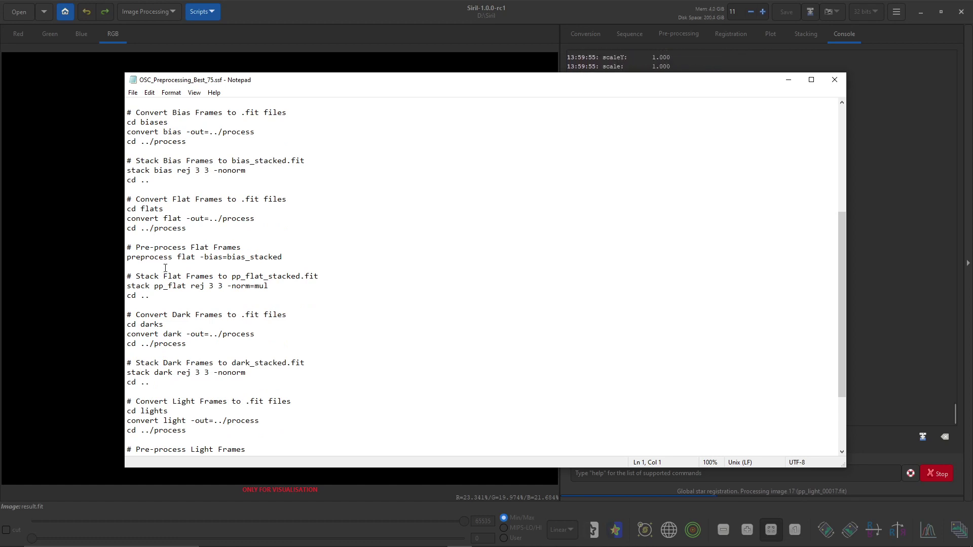
scroll(179, 295, down, 4)
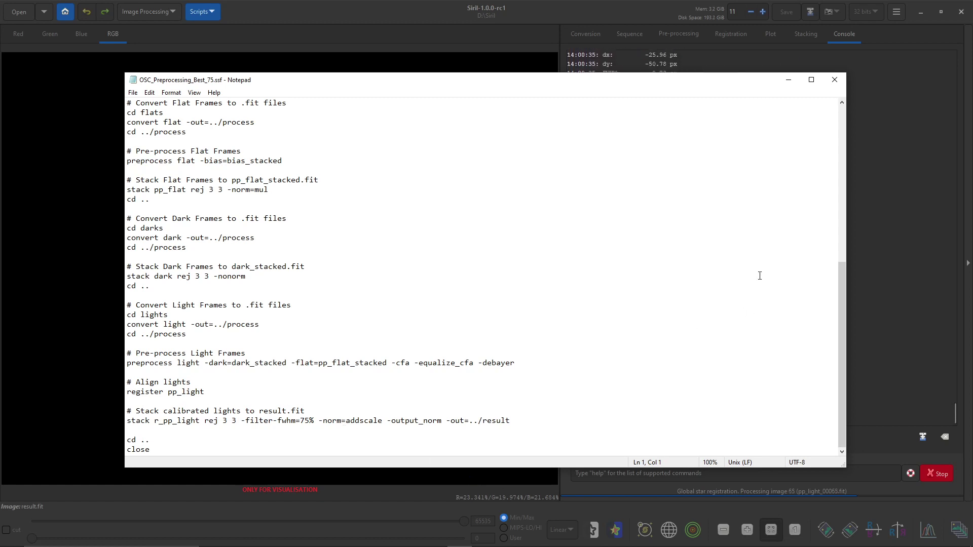
click(835, 80)
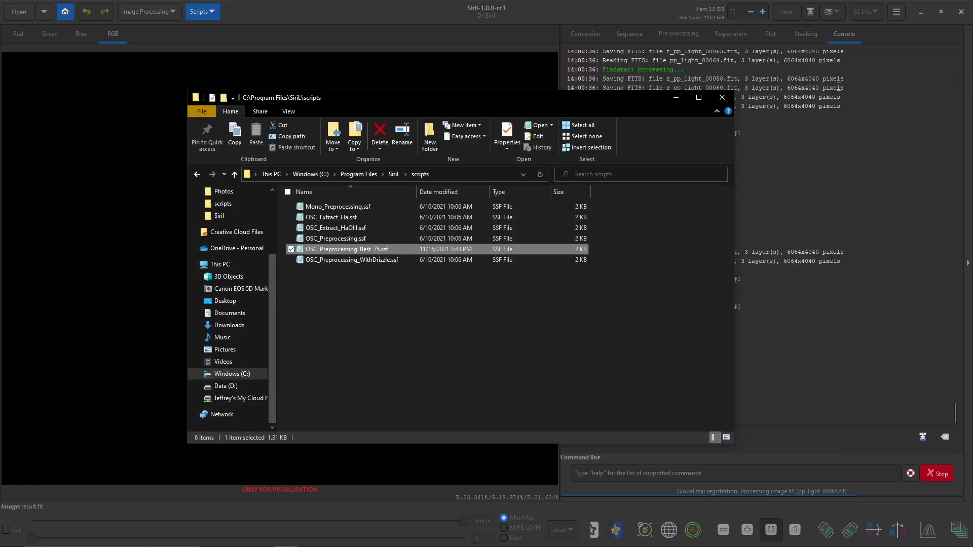
click(589, 79)
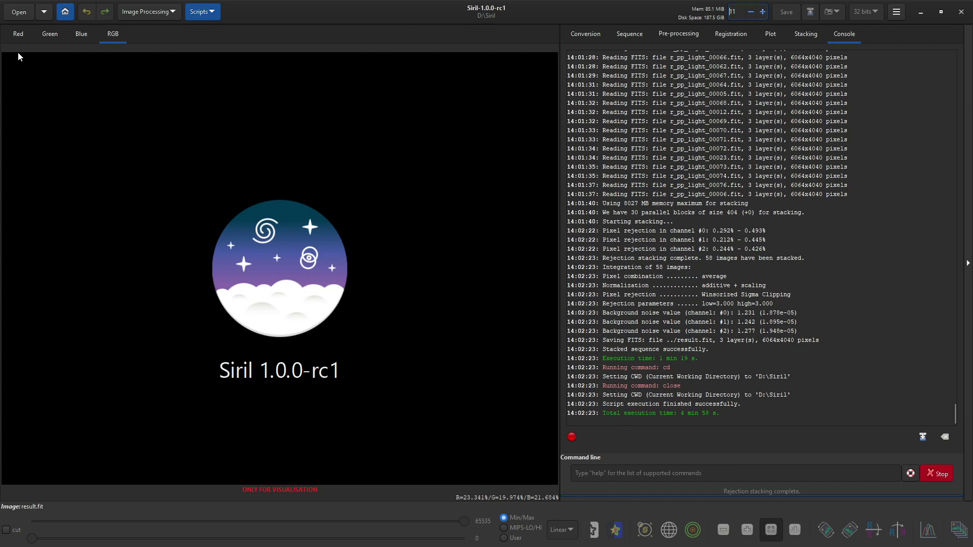
Step: Open the stacked image result.fit from the Siril working folder
click(16, 17)
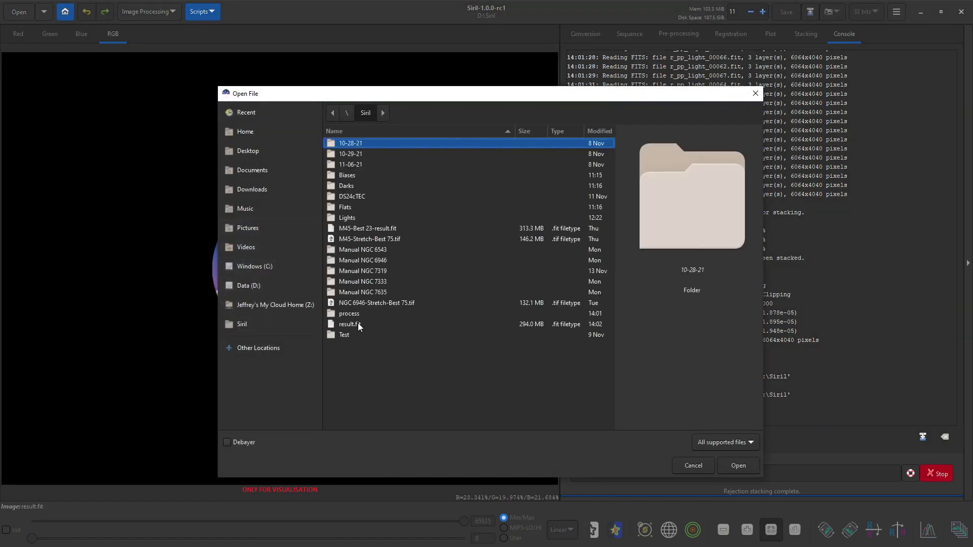
click(358, 324)
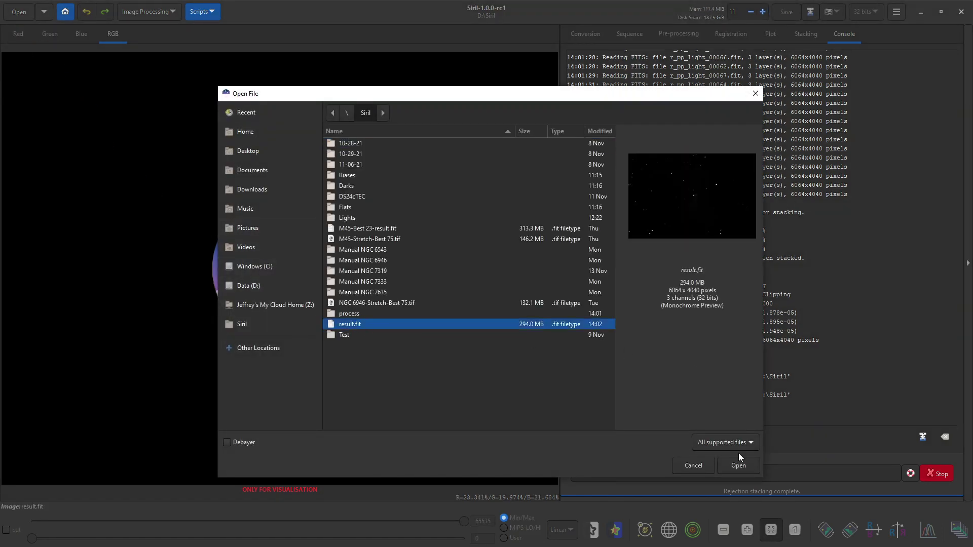
click(739, 465)
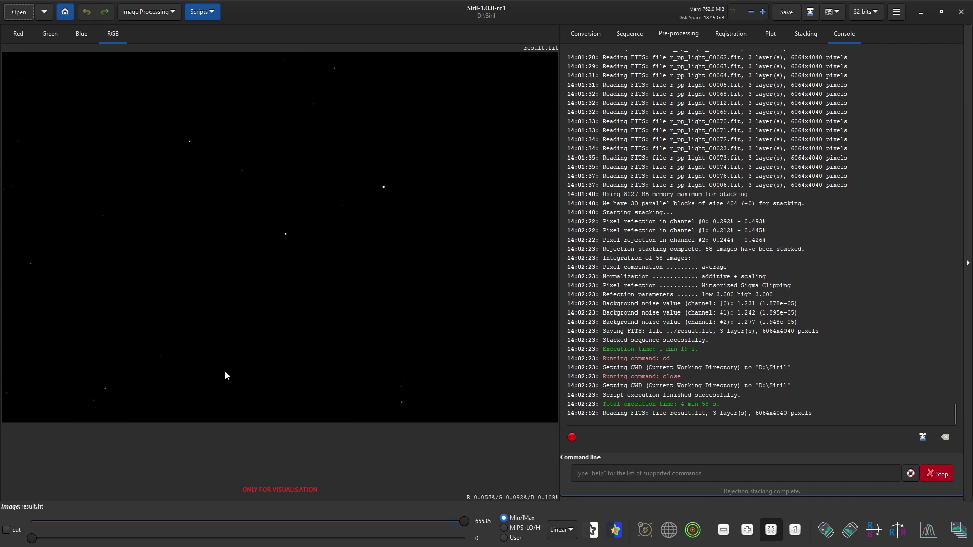
Step: Preview the stacked image in Histogram display mode and inspect its blue, green and red channels for stacking edges
click(568, 533)
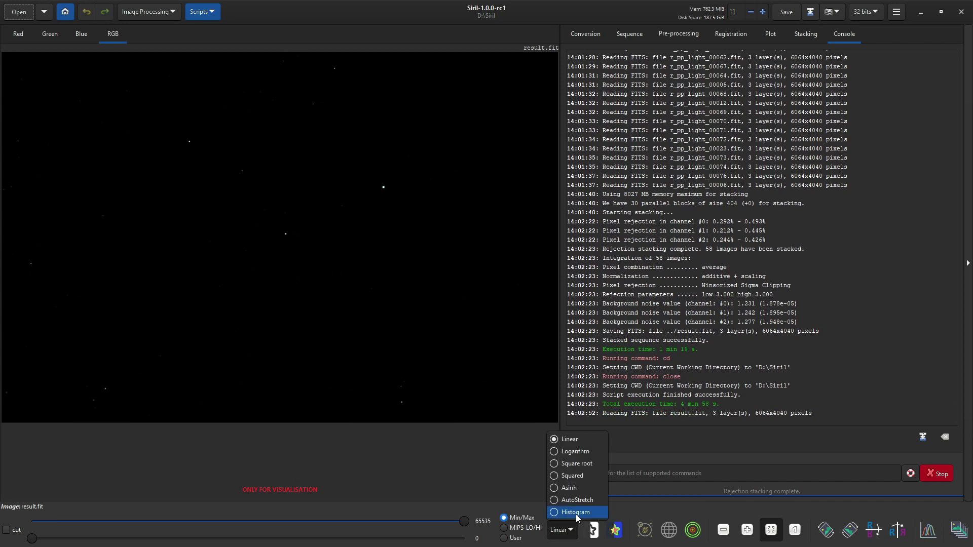
click(576, 513)
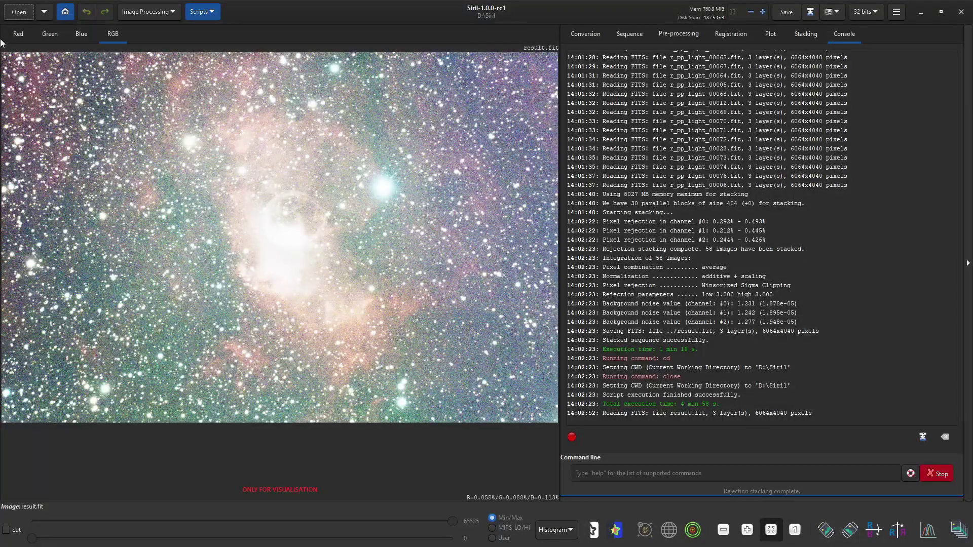
click(80, 34)
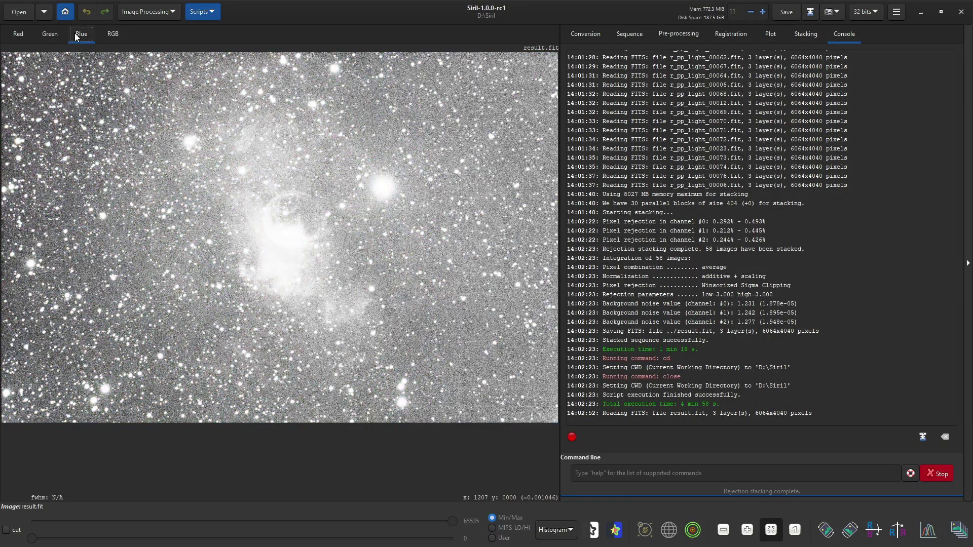
click(53, 33)
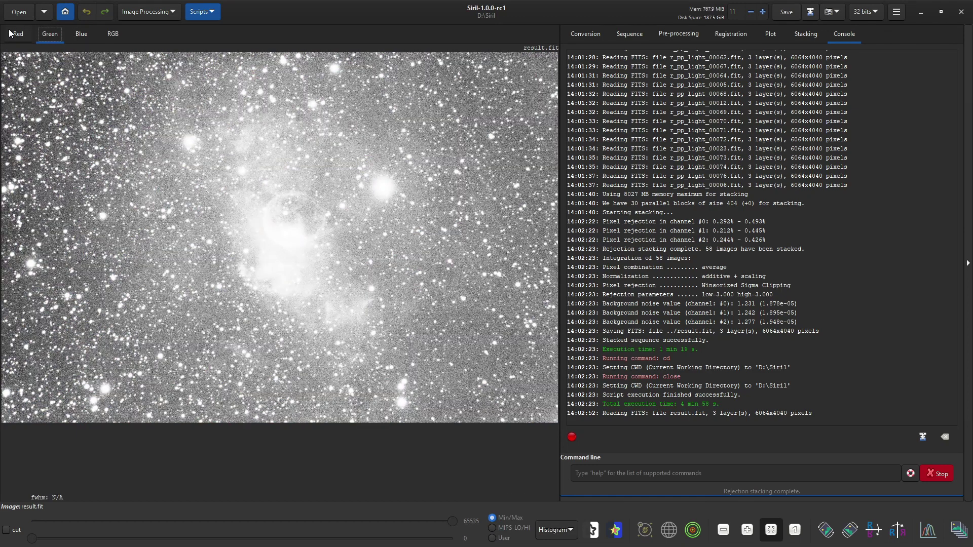
click(10, 34)
Step: In the green channel view, crop the image just inside its borders to about 5926 × 3871 px
click(39, 34)
drag(7, 60, 551, 415)
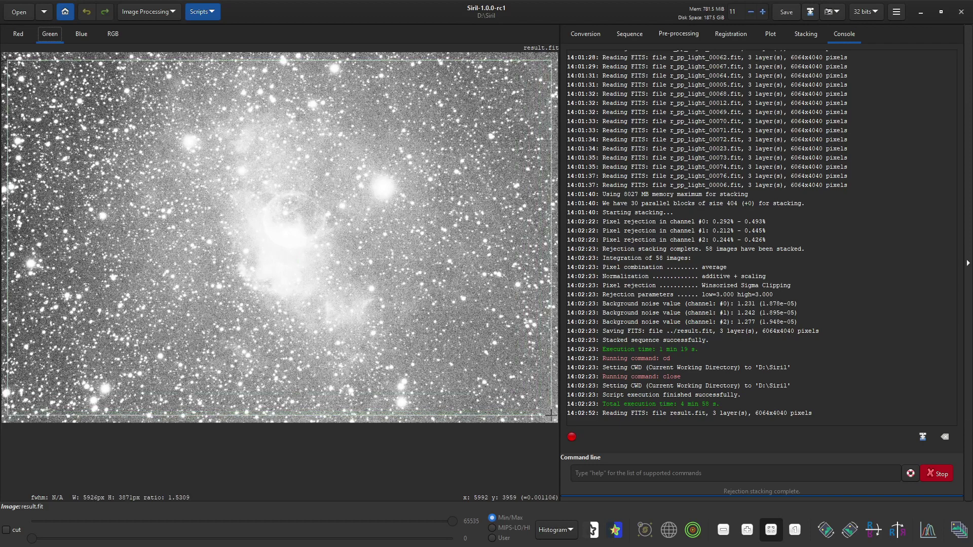
right_click(371, 241)
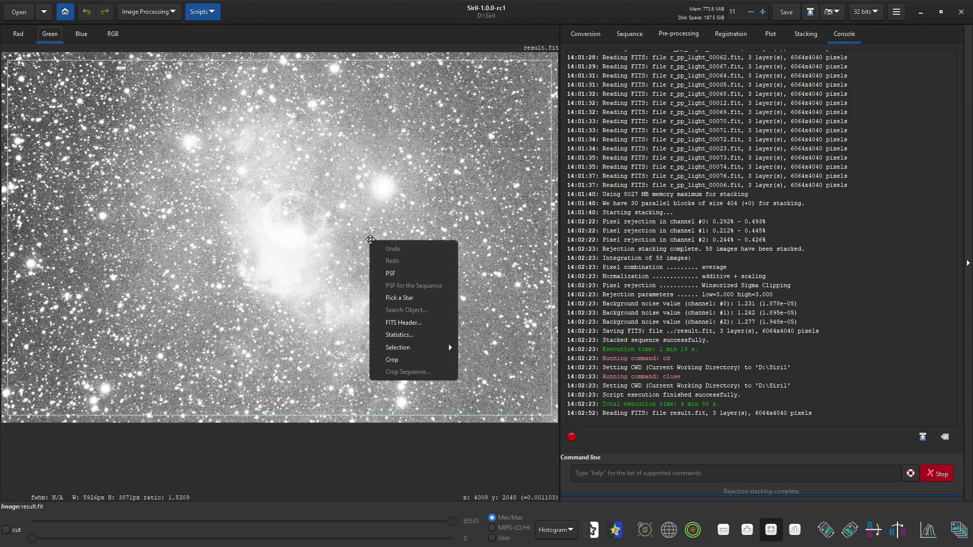
click(416, 357)
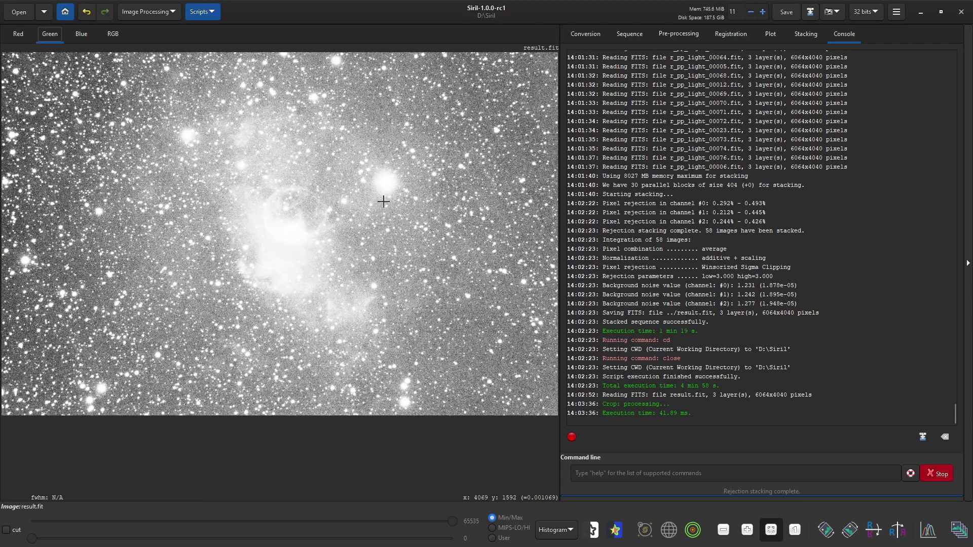
Step: Set the display mode to AutoStretch and show the blue channel of the cropped image
click(567, 531)
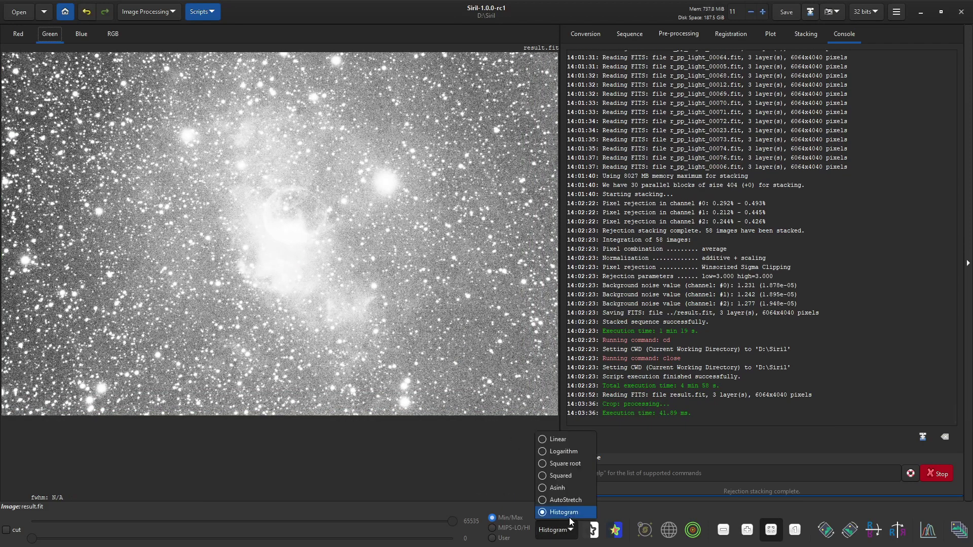
click(572, 503)
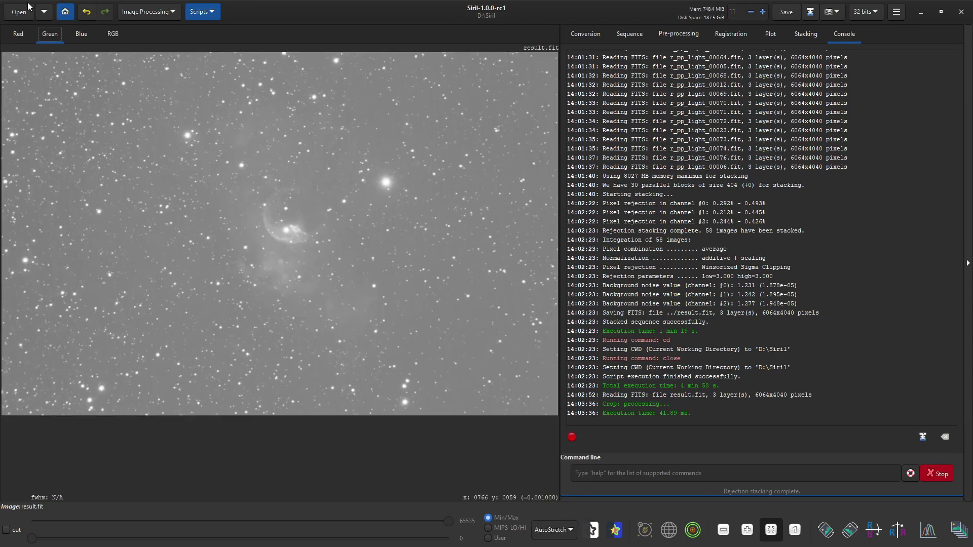
click(81, 32)
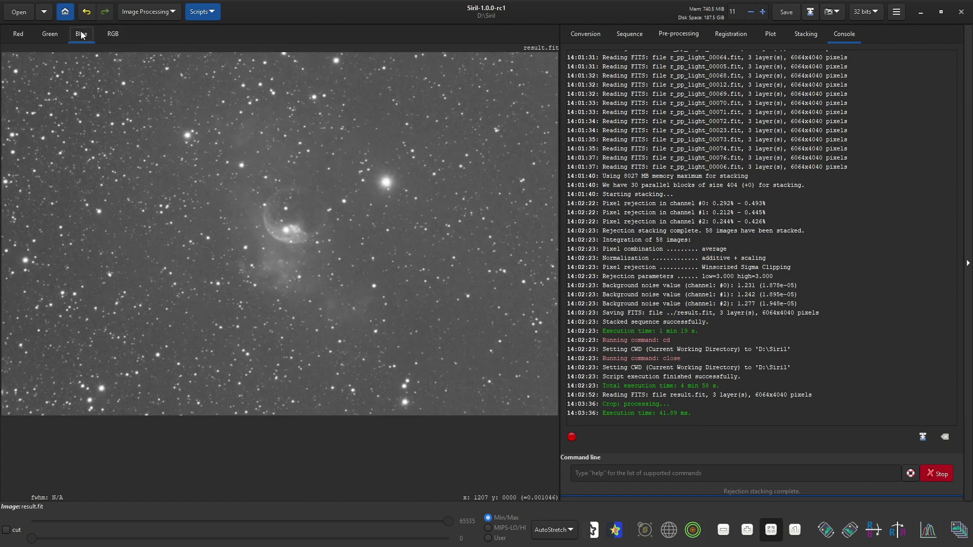
Step: Generate background samples across the image, apply Background Extraction with Subtraction correction, and close the dialog
click(153, 13)
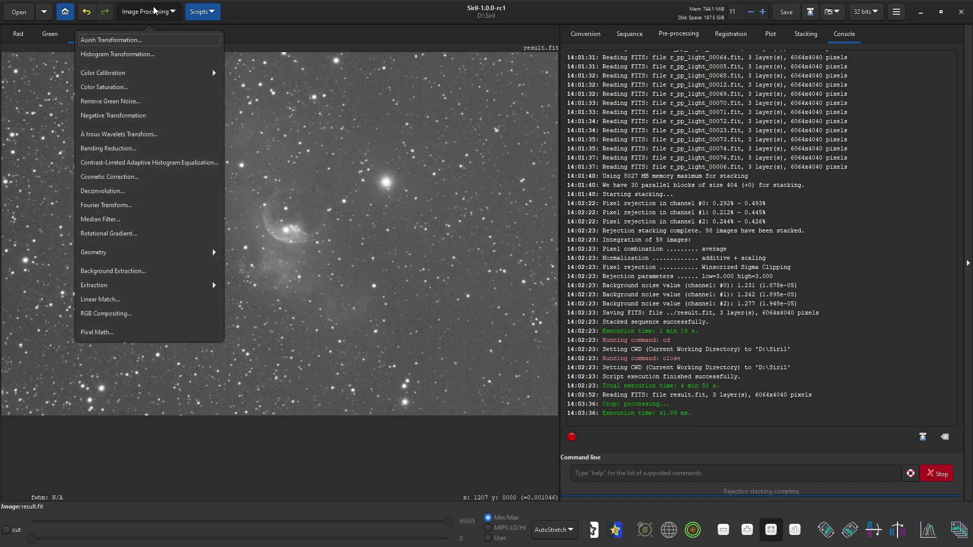
click(131, 271)
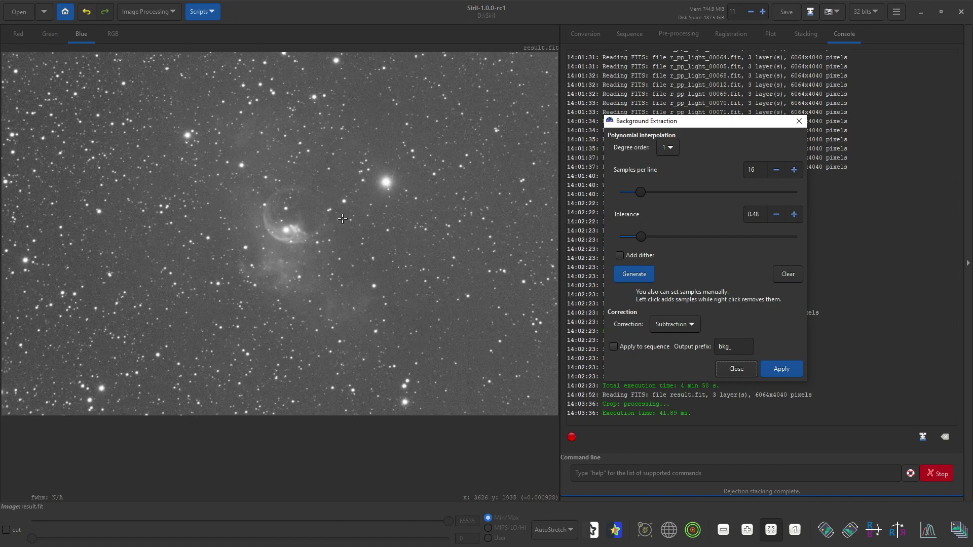
click(636, 276)
click(785, 368)
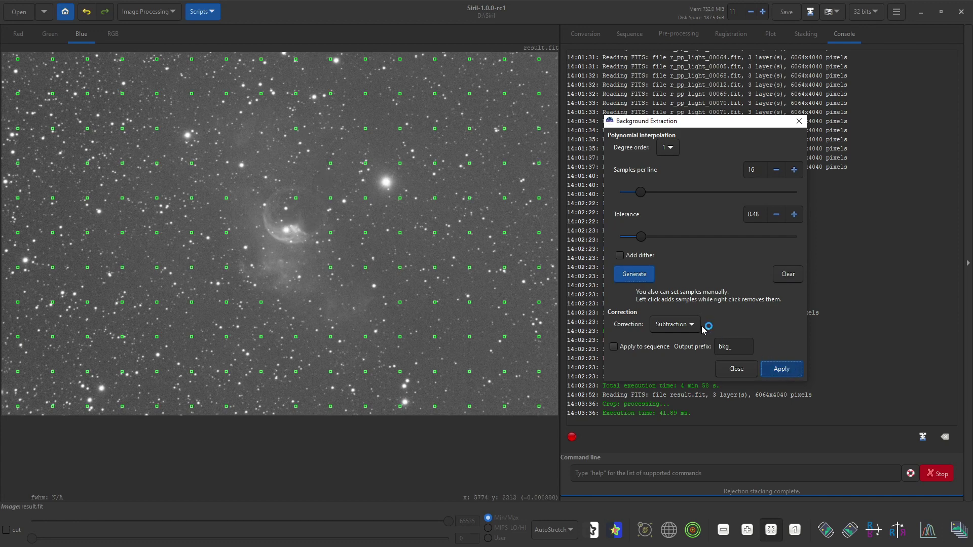
click(740, 369)
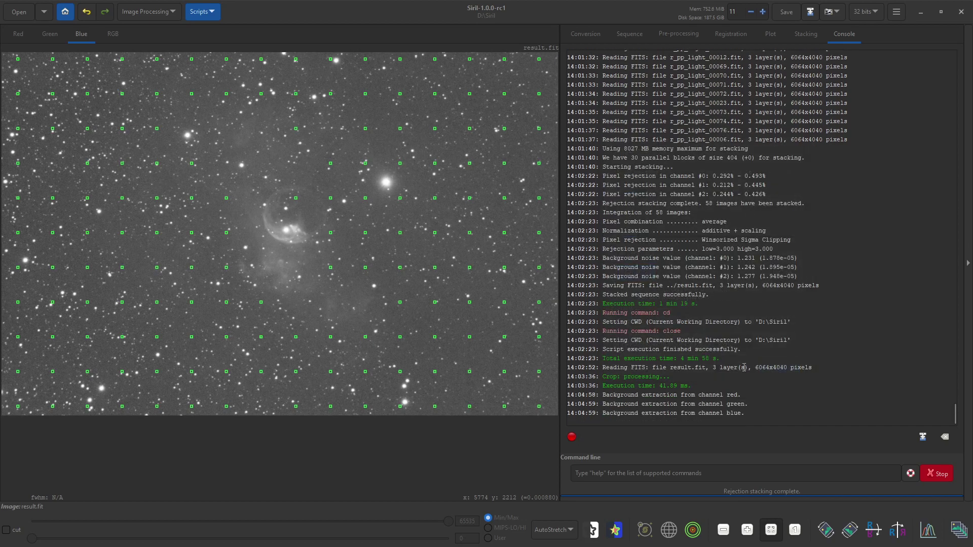
Step: Show the RGB view and apply Photometric Color Calibration for NGC 7635 using the Simbad Bubble Nebula entry, then close the dialog
click(113, 33)
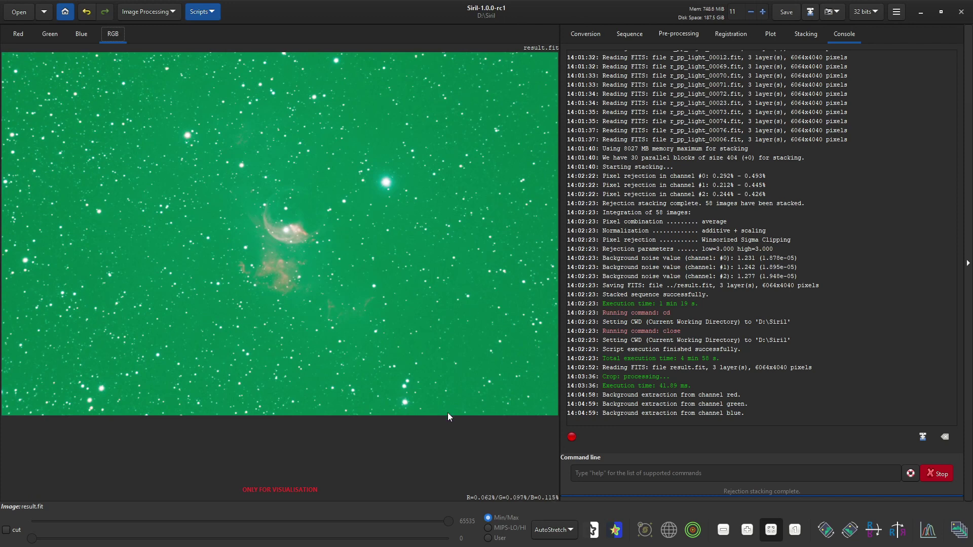
click(135, 15)
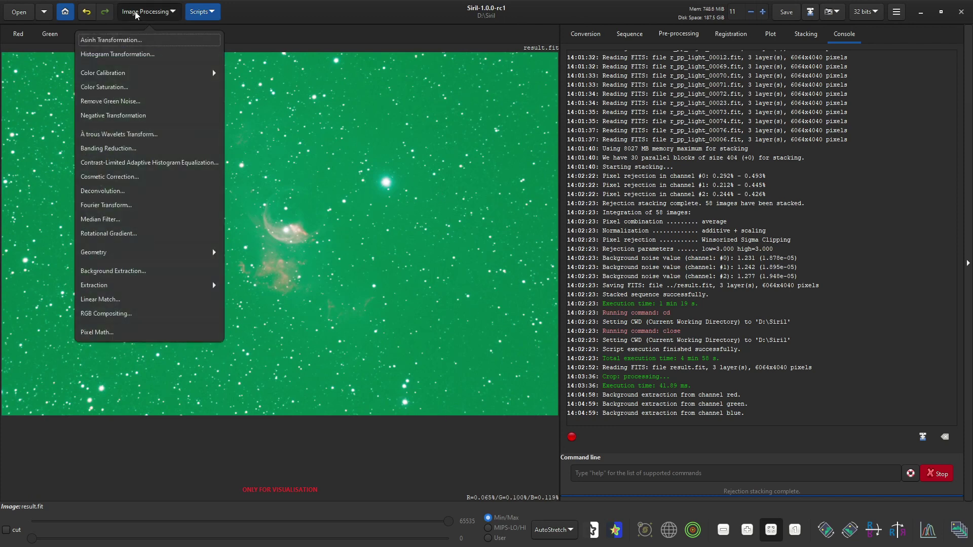
click(129, 71)
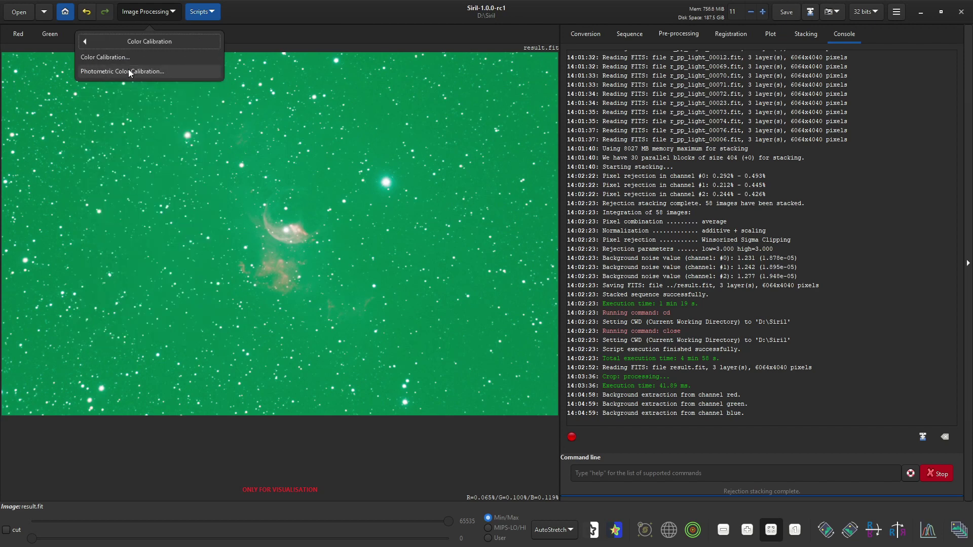
click(128, 71)
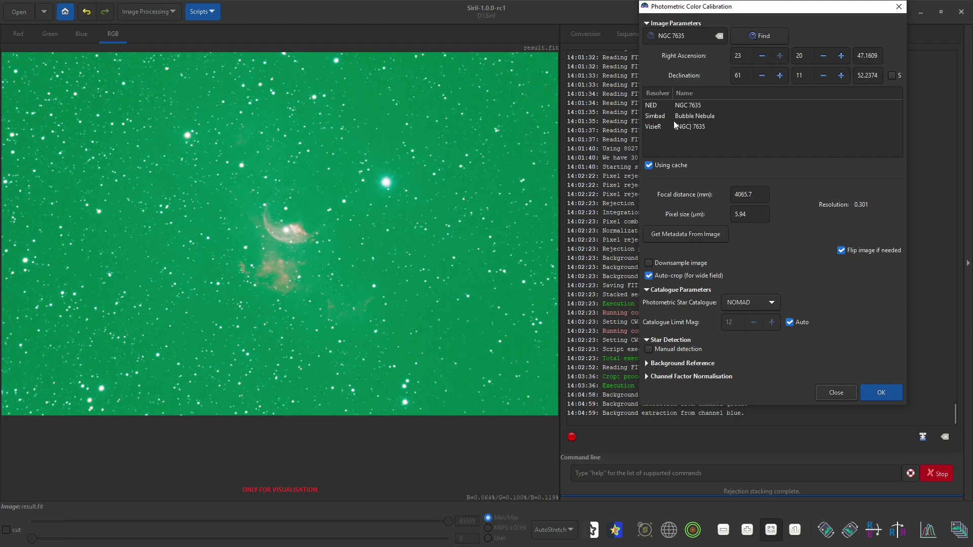
click(688, 117)
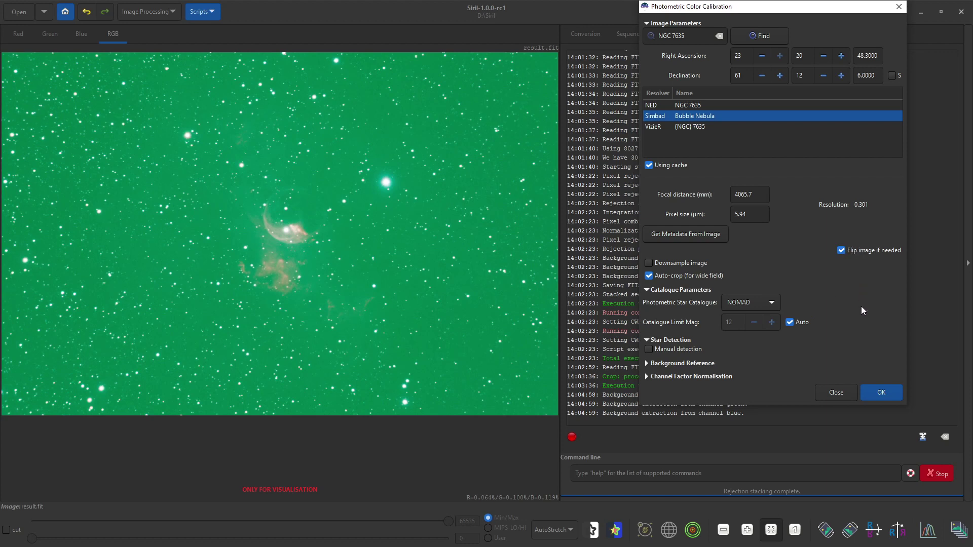
click(882, 392)
drag(783, 10, 432, 126)
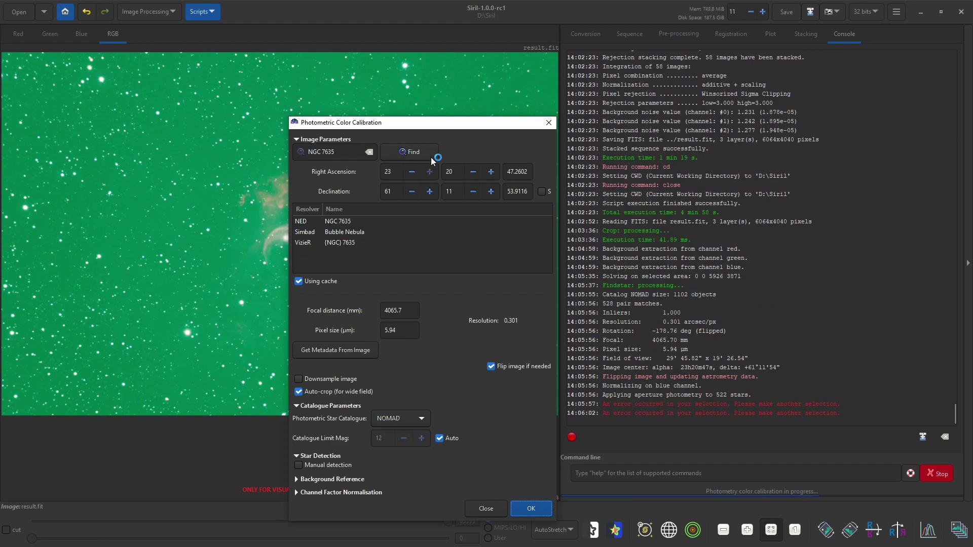
drag(425, 123, 793, 9)
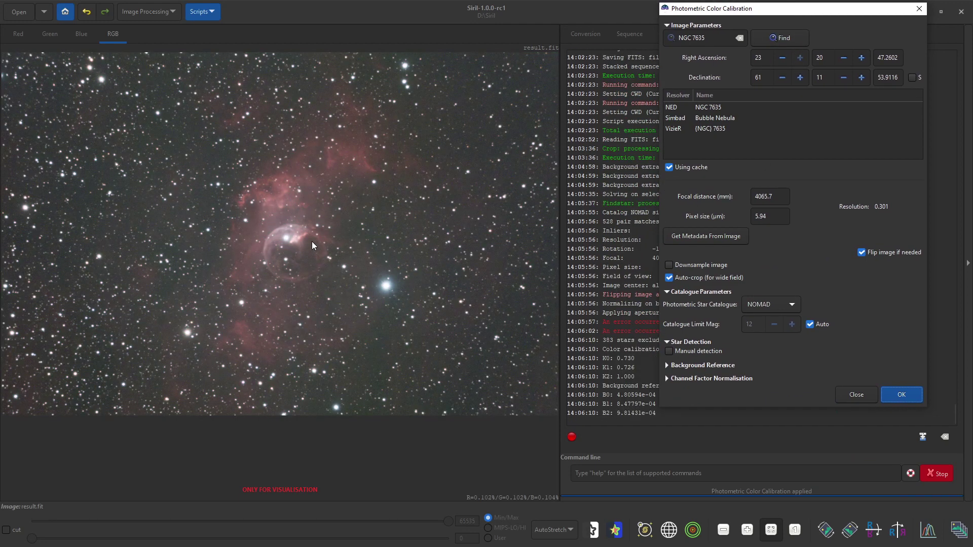
click(856, 394)
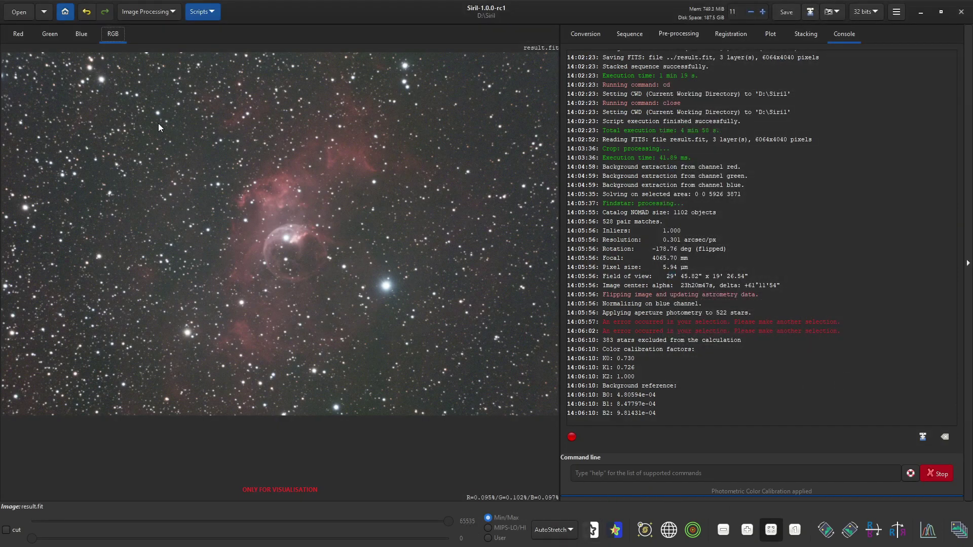
Step: Remove green noise from the image with the Average Neutral protection method and lightness preserved
click(163, 16)
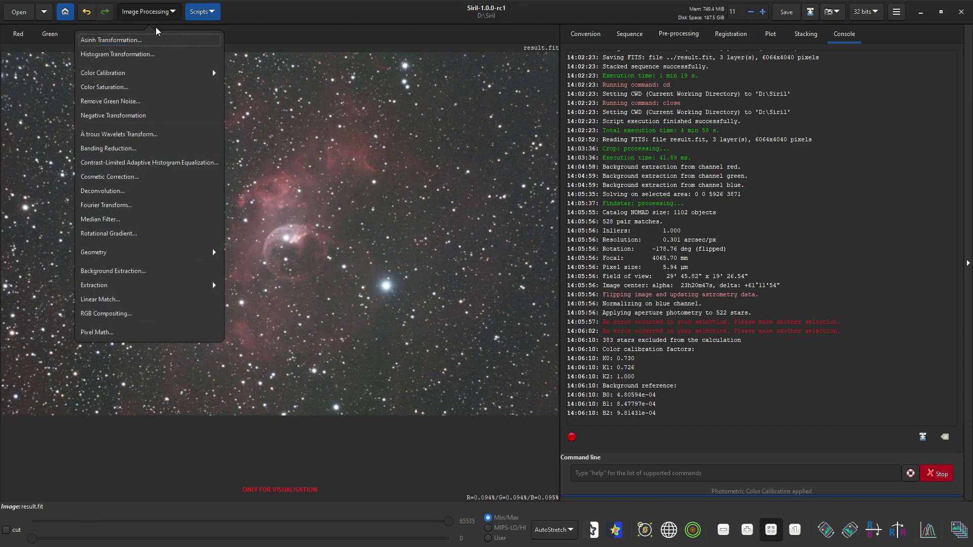
click(144, 102)
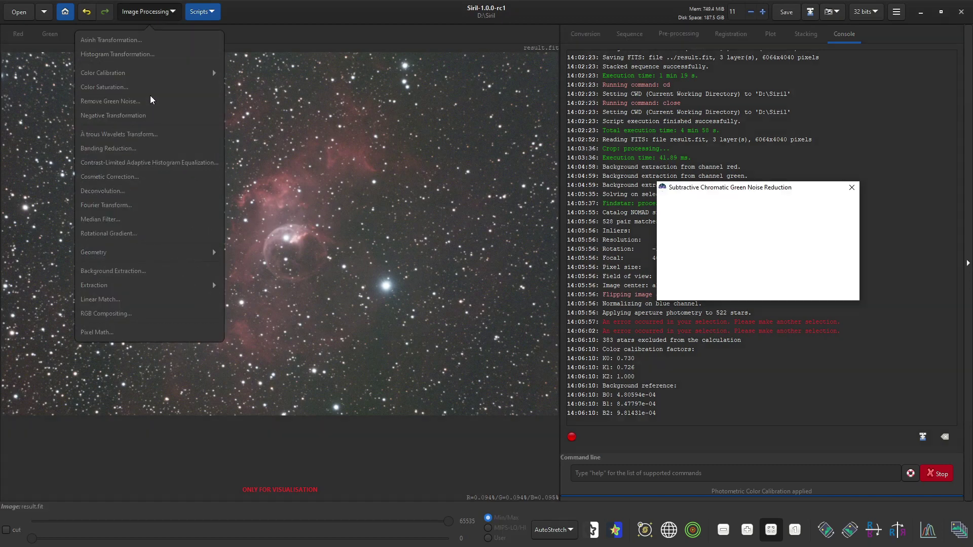
click(828, 291)
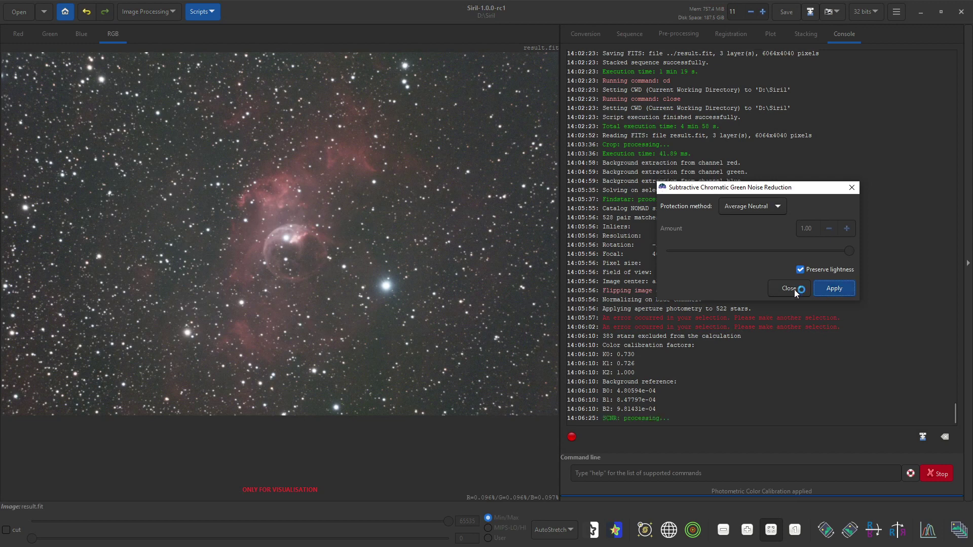
click(788, 288)
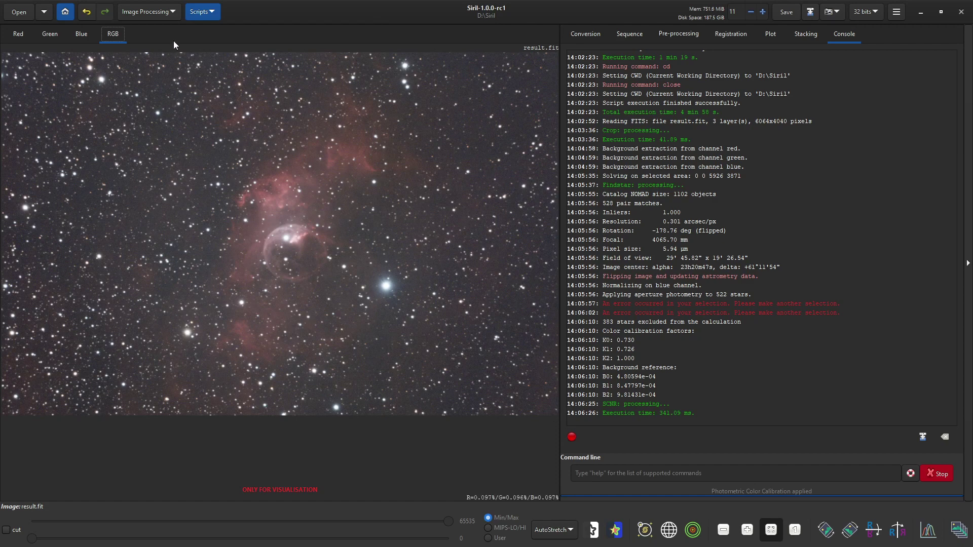
Step: Open the Asinh Transformation dialog and set the image display mode to Linear
click(148, 11)
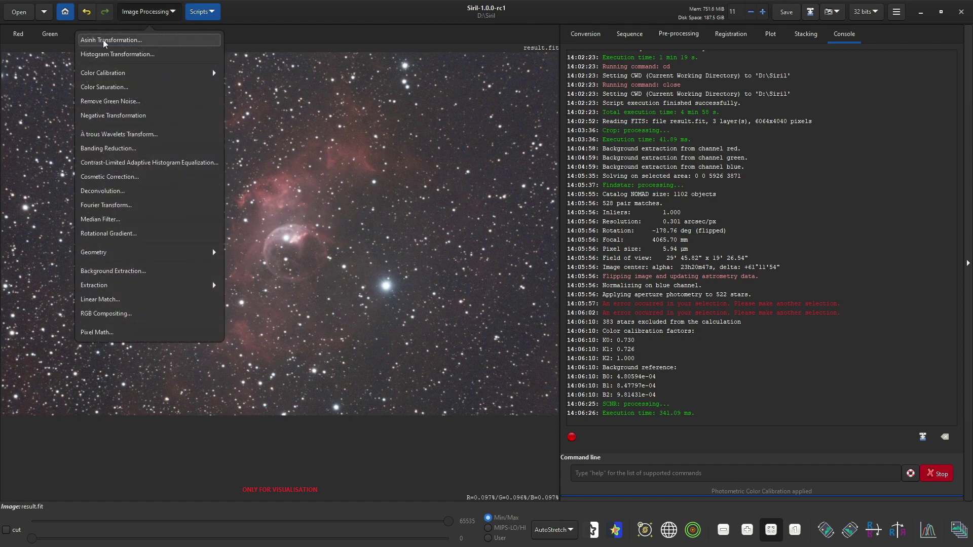
click(120, 45)
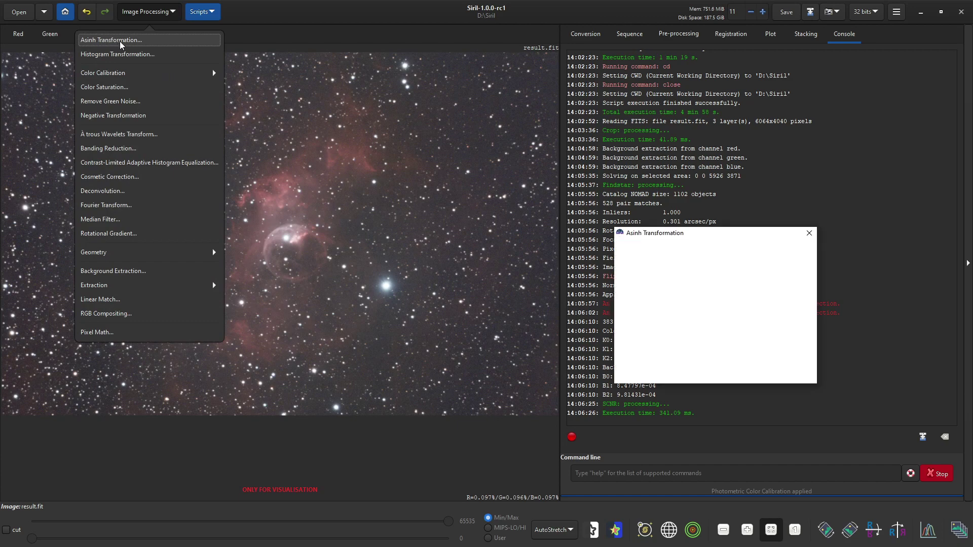
drag(715, 237, 754, 162)
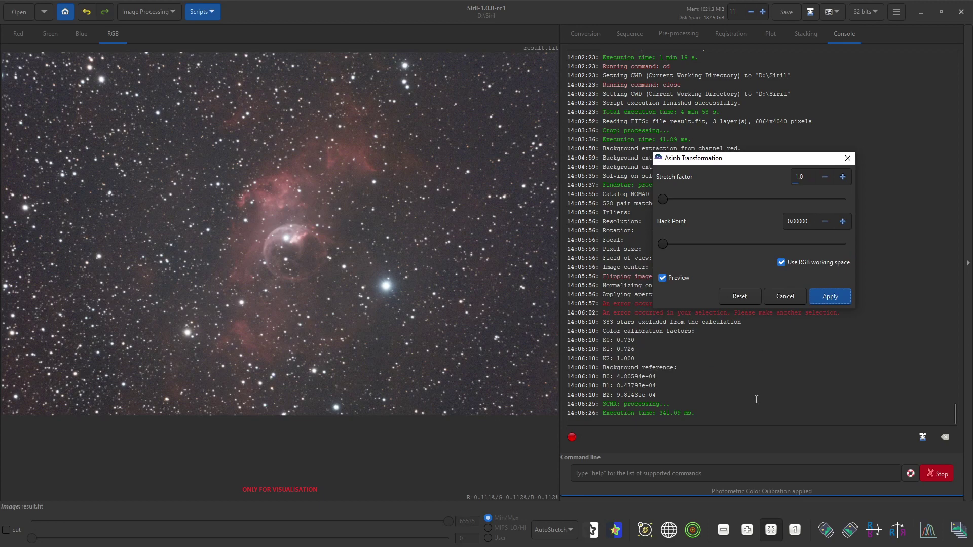
click(554, 529)
click(555, 440)
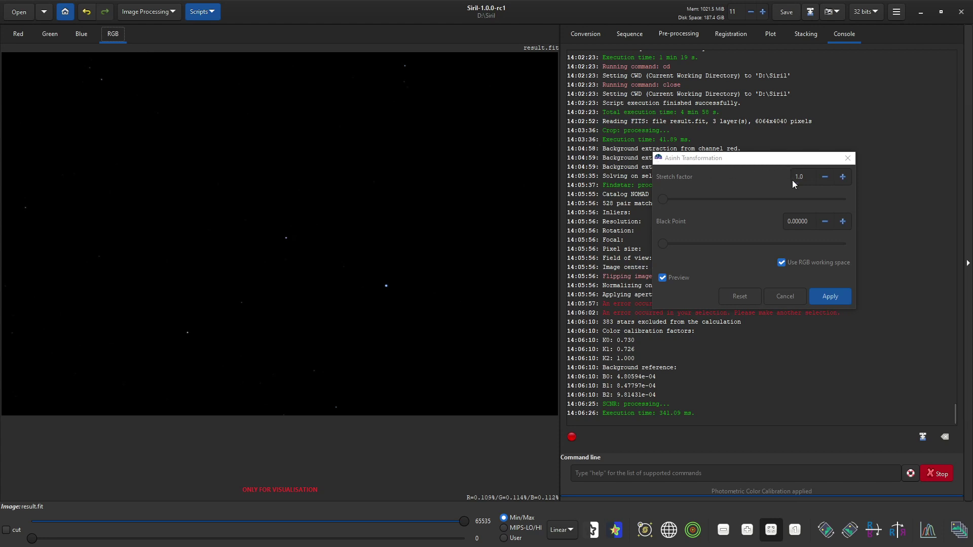
Step: Stretch the image with an Asinh Transformation using a stretch factor of 96
drag(664, 198, 831, 194)
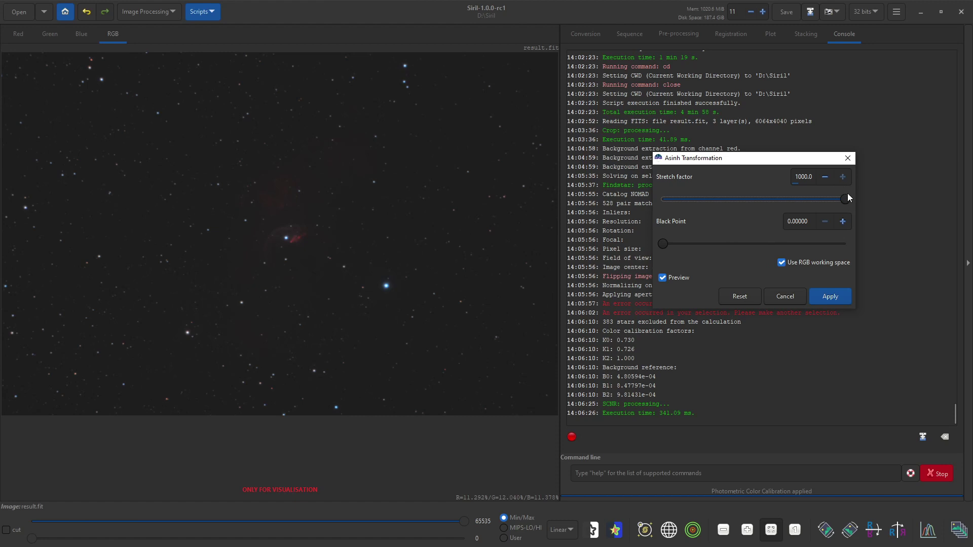
drag(832, 198, 639, 185)
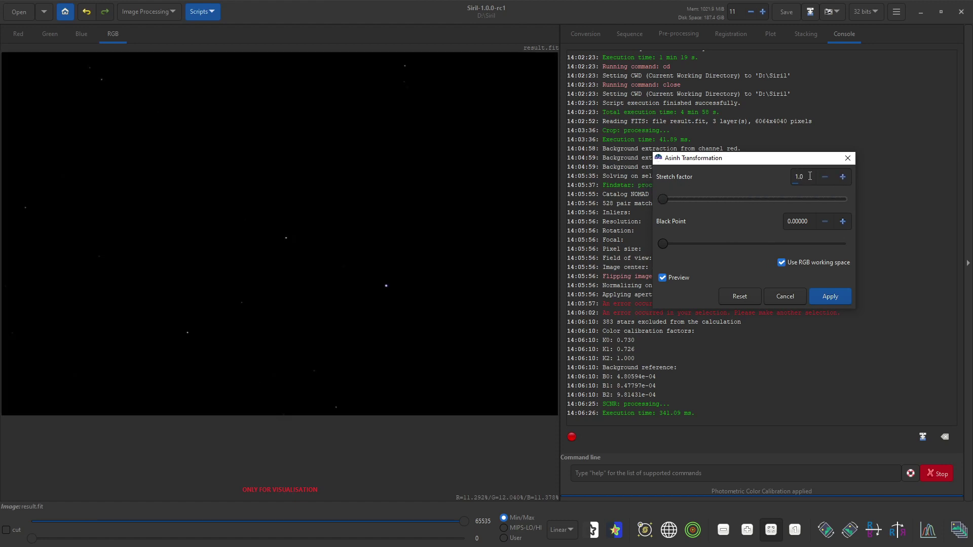
drag(809, 176, 740, 173)
text(36)
key(Return)
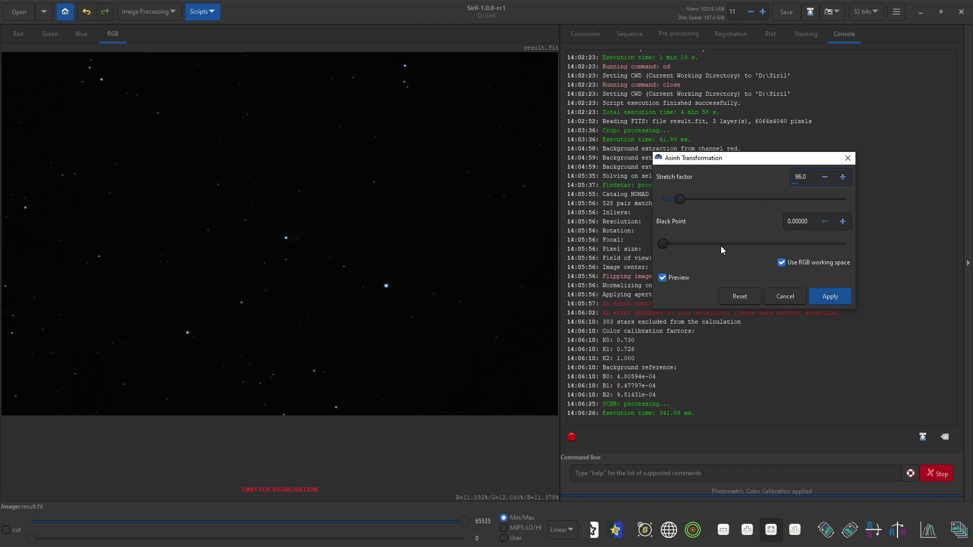
click(778, 301)
Step: Apply a second Asinh Transformation with a stretch factor of 96 and a black point of 0.007
click(143, 14)
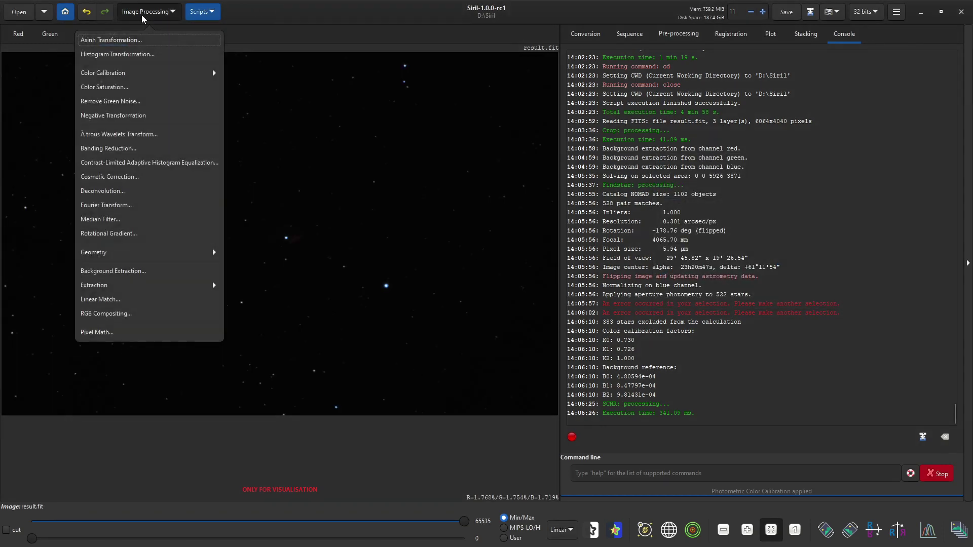
click(138, 39)
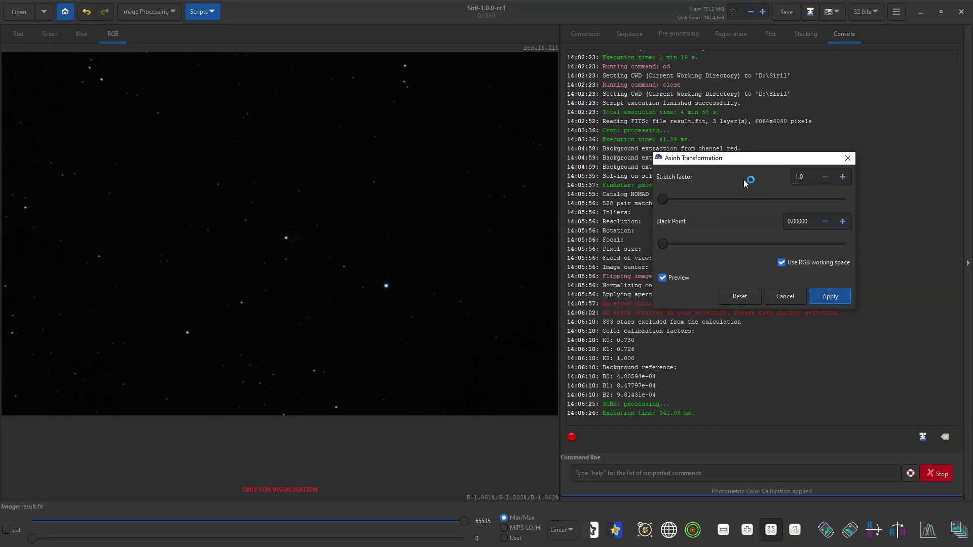
click(805, 177)
text(96)
key(Return)
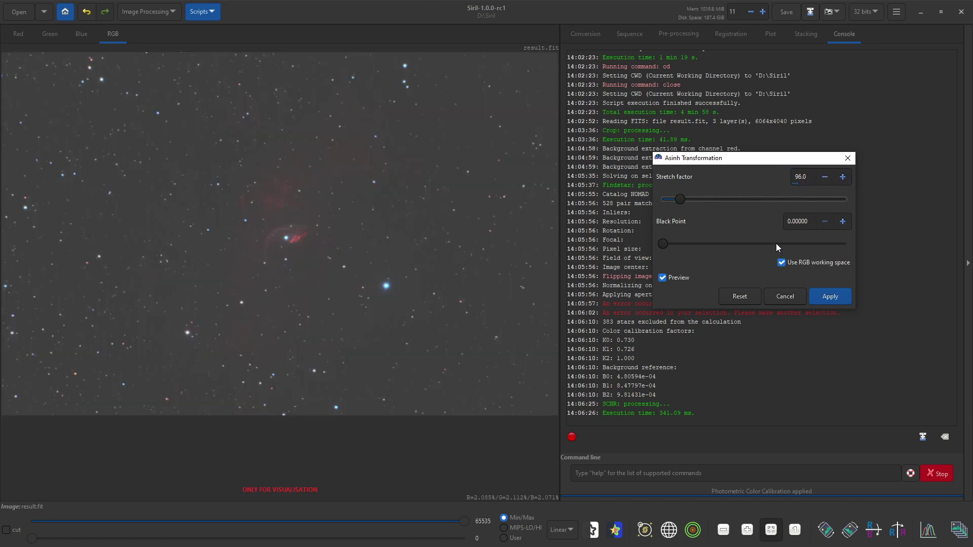
click(842, 222)
click(842, 221)
click(842, 221)
click(843, 221)
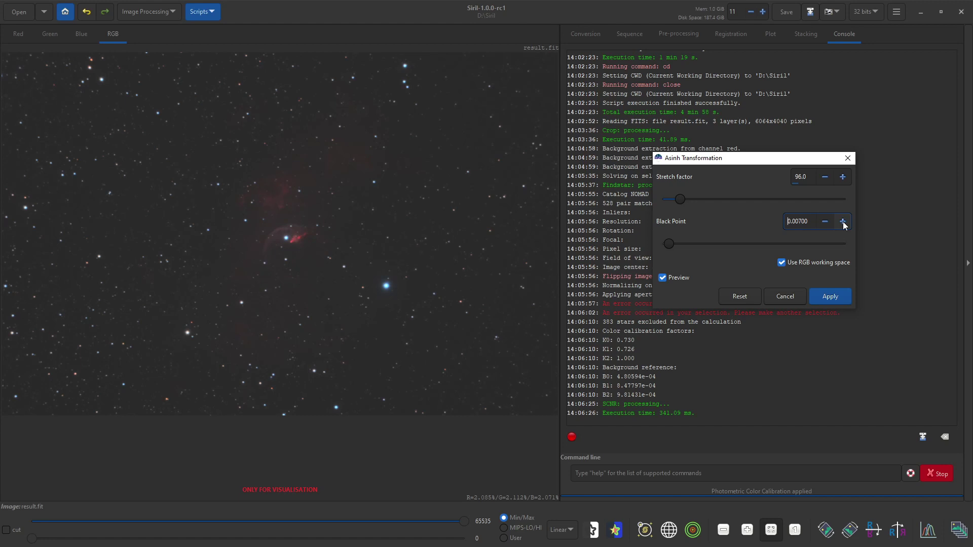
click(843, 222)
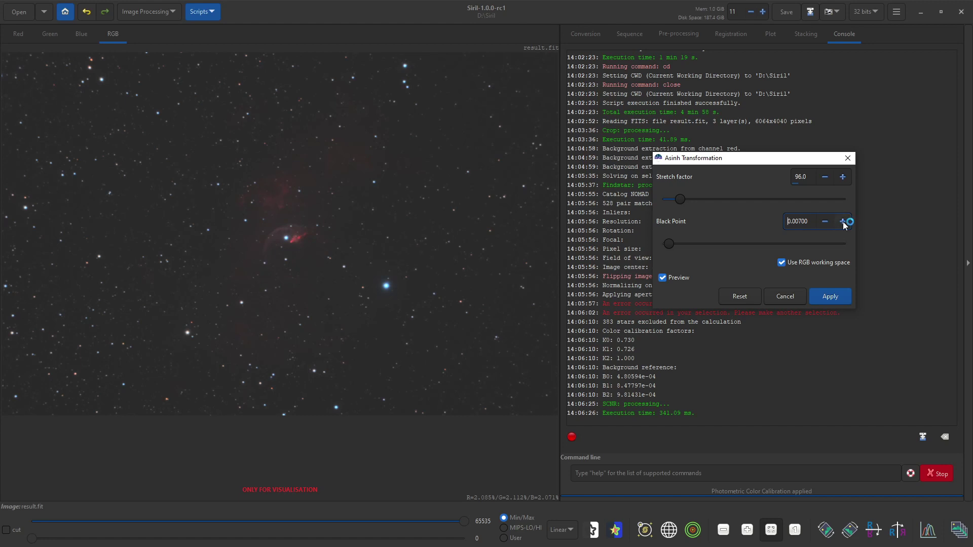
click(830, 297)
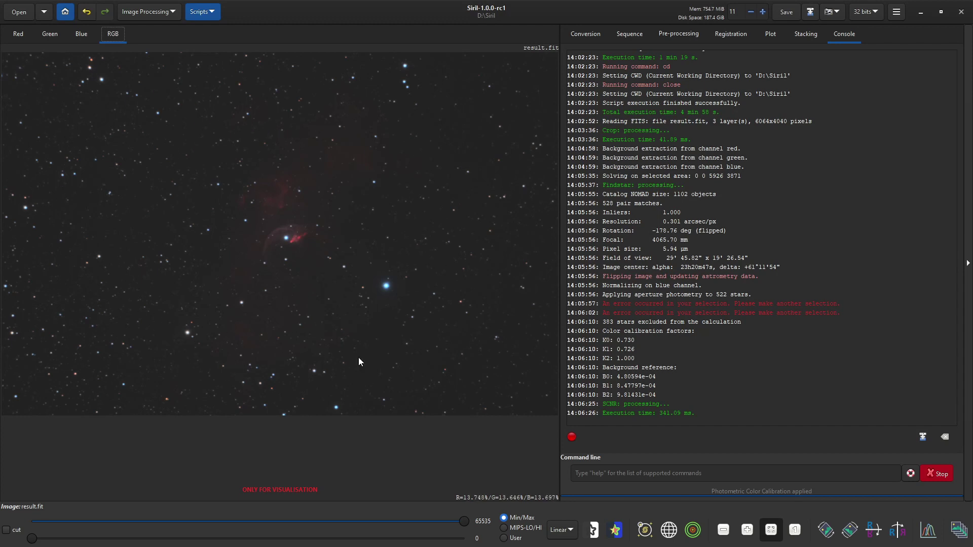
Step: Apply another Asinh Transformation with a stretch factor of 4 and a black point of 0.048
click(157, 13)
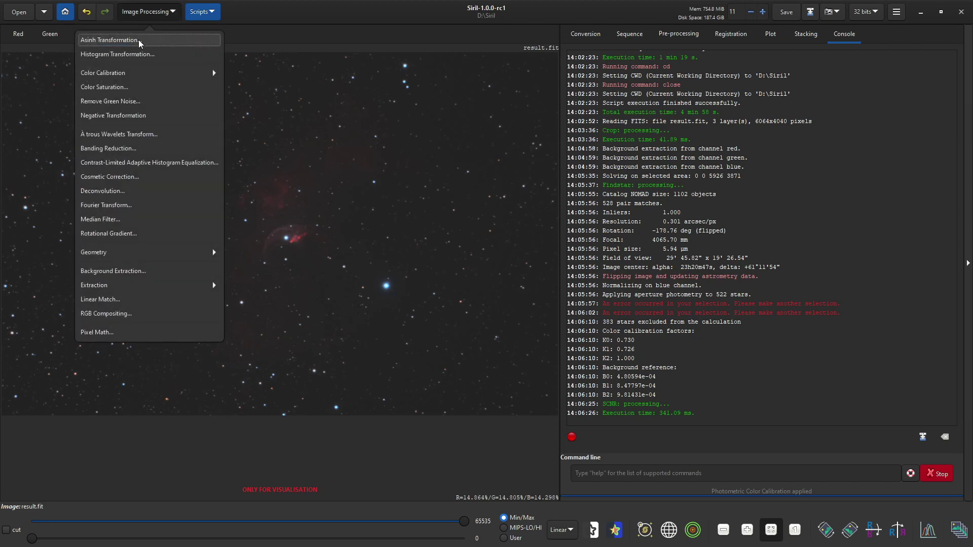
click(139, 42)
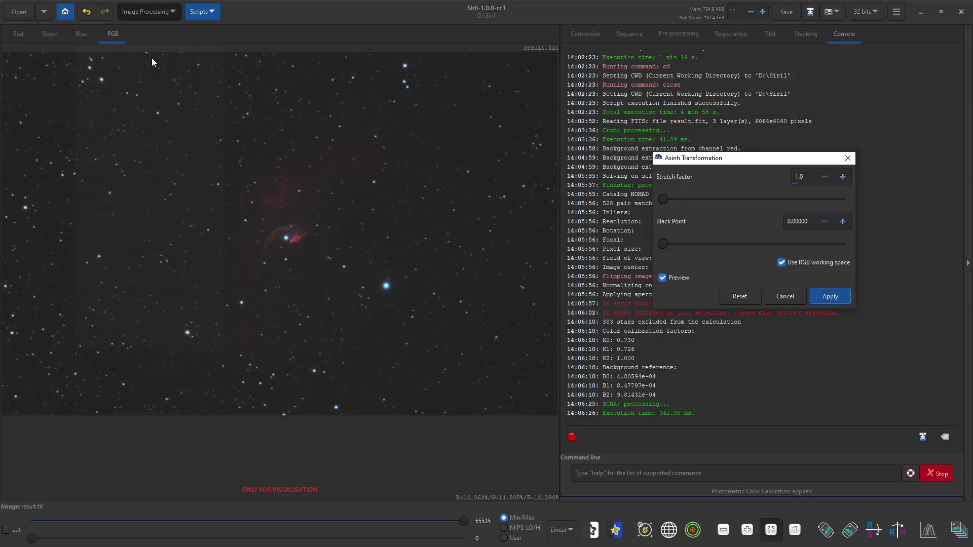
click(842, 177)
click(843, 178)
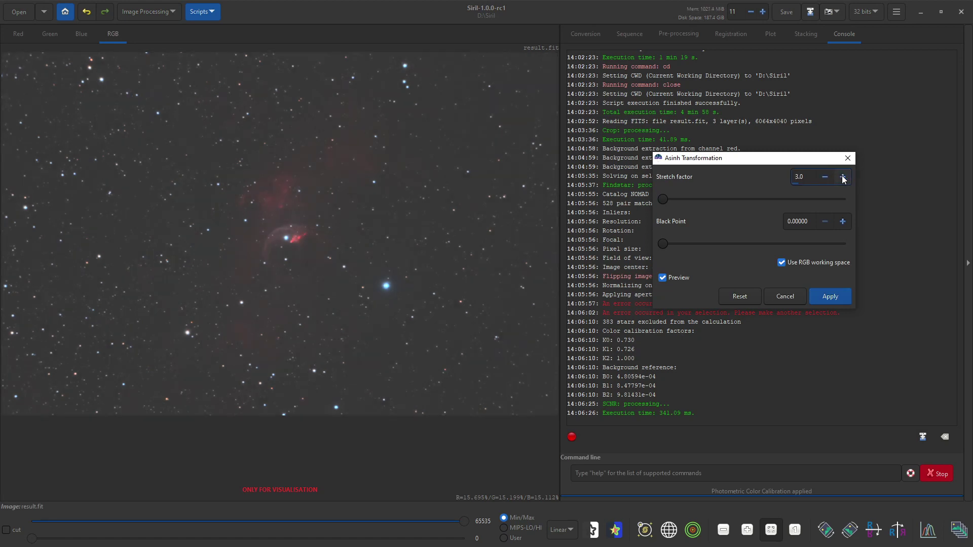
click(842, 176)
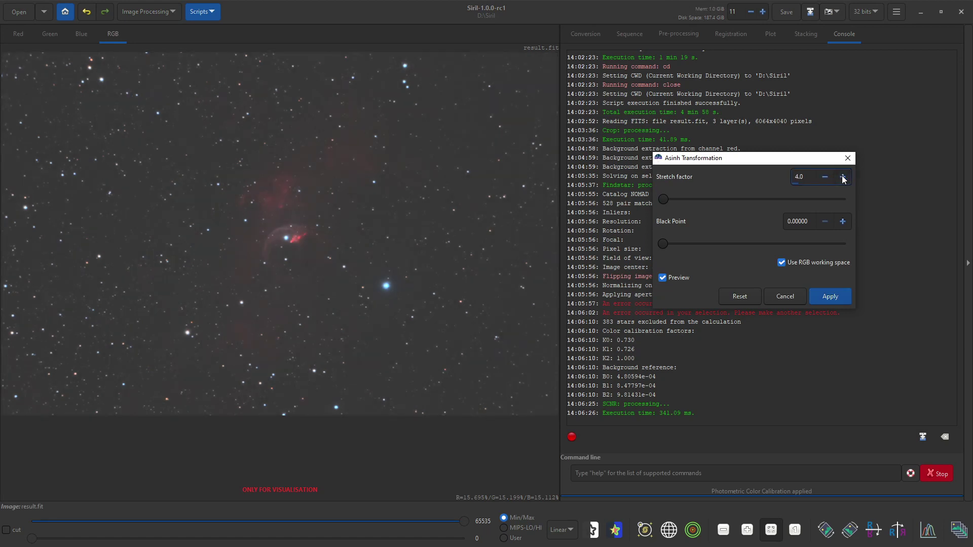
click(842, 221)
drag(843, 223, 842, 224)
click(843, 221)
click(843, 221)
click(842, 221)
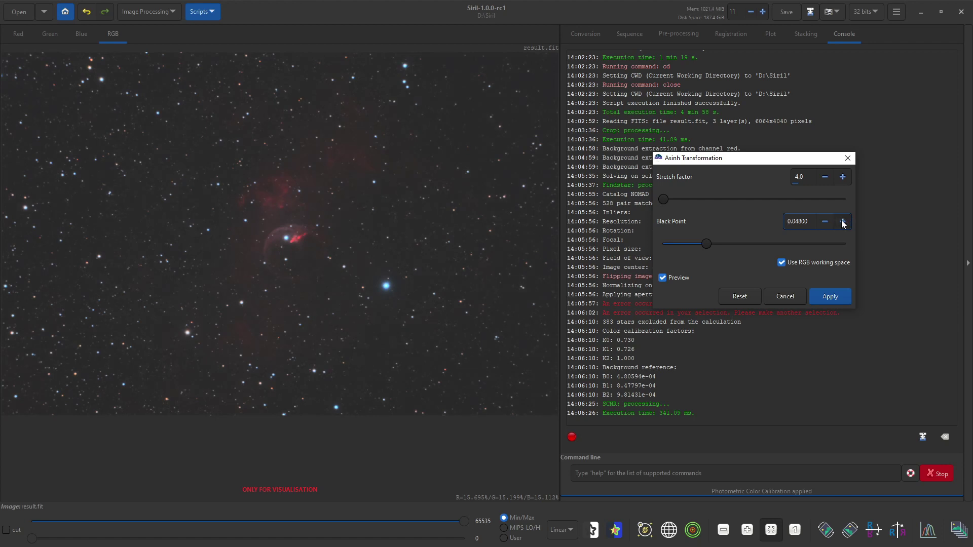
click(828, 295)
Step: Try an Asinh Transformation with a stretch factor of 2 and a black point of 0, and undo it
click(147, 13)
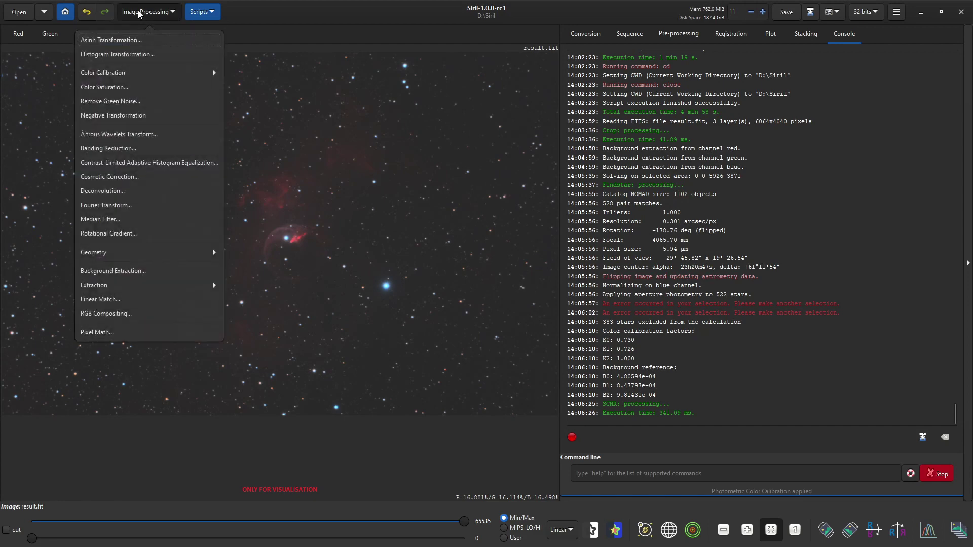
click(138, 40)
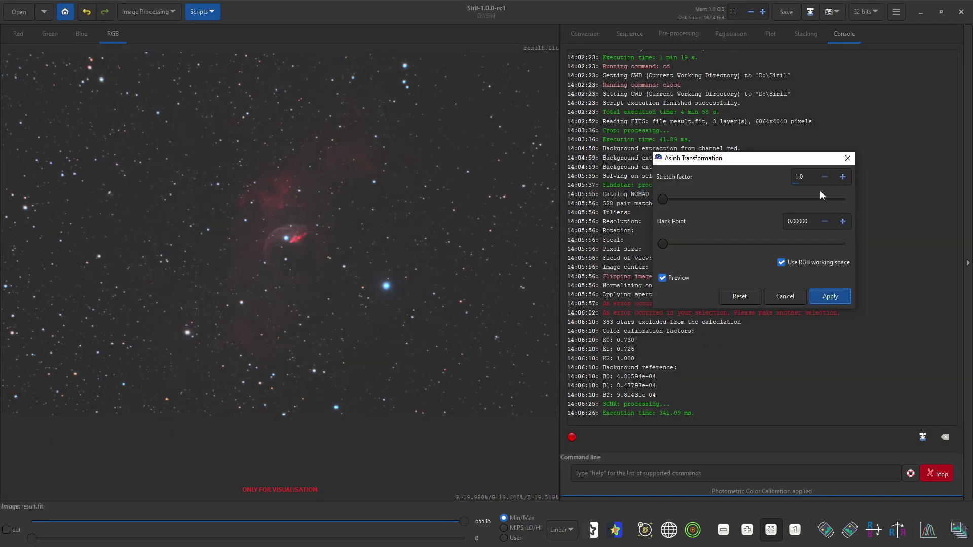
click(843, 177)
click(843, 177)
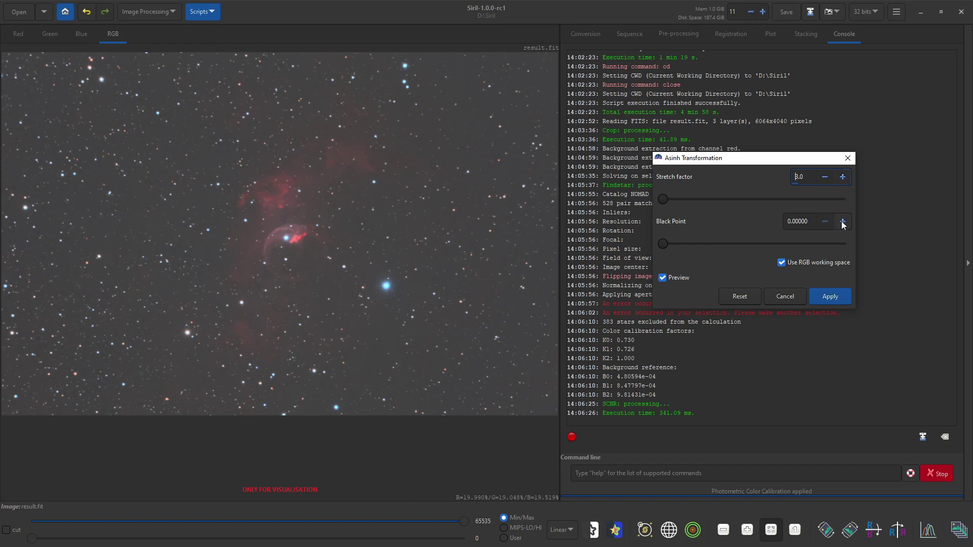
click(826, 176)
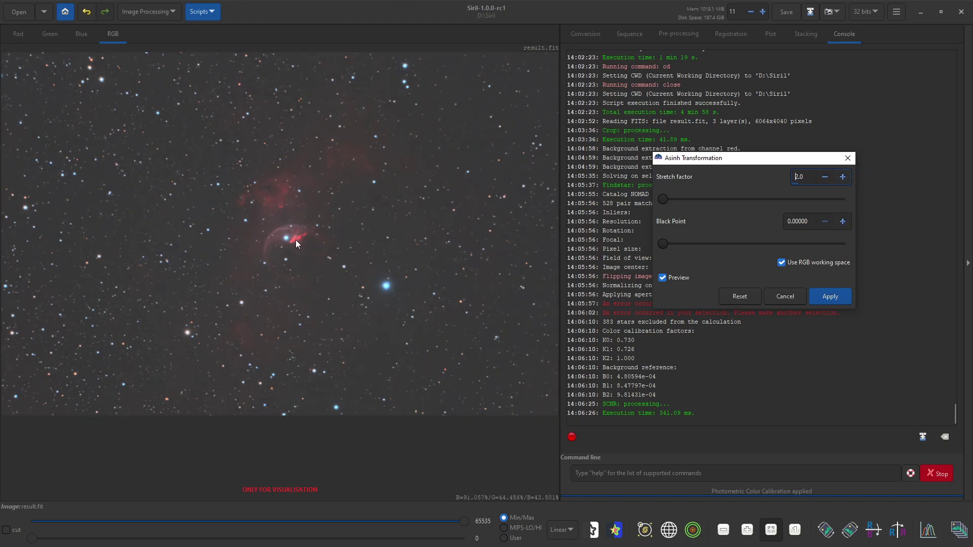
click(833, 296)
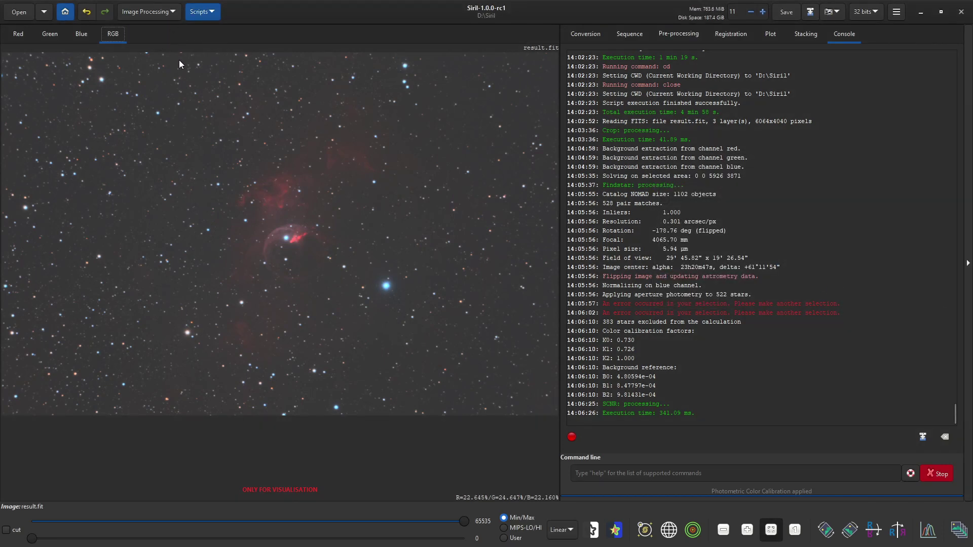
click(89, 14)
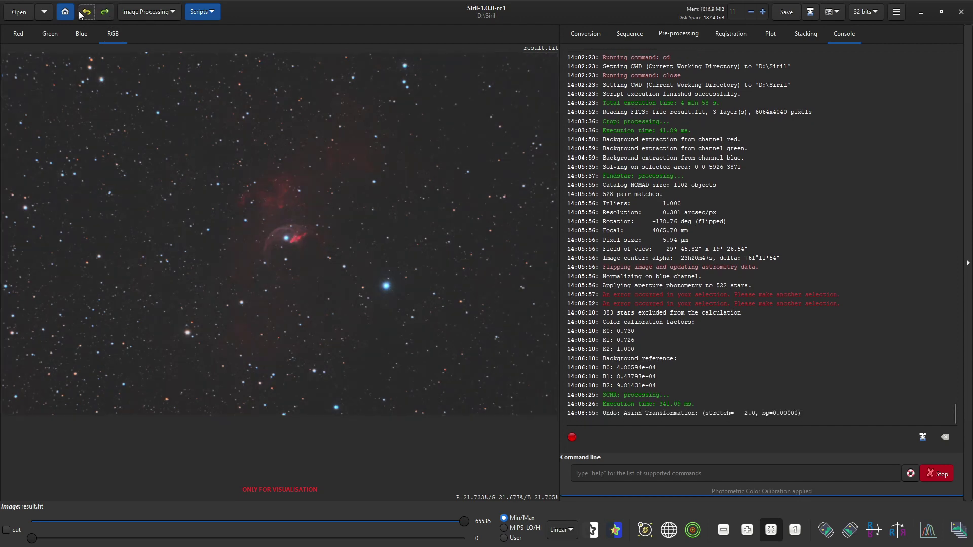
Step: Darken the background with an Asinh Transformation using a stretch factor of 1 and a black point of 0.008
click(151, 14)
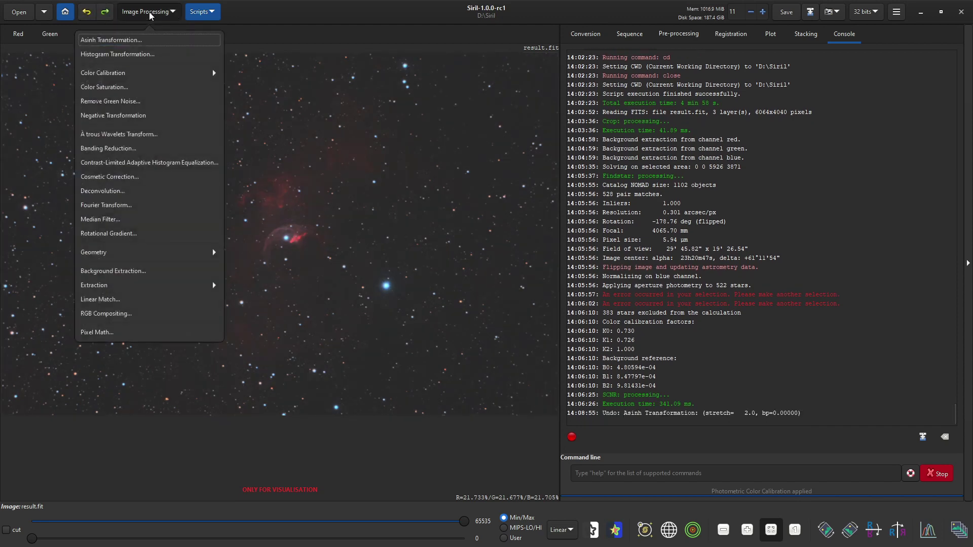
click(141, 40)
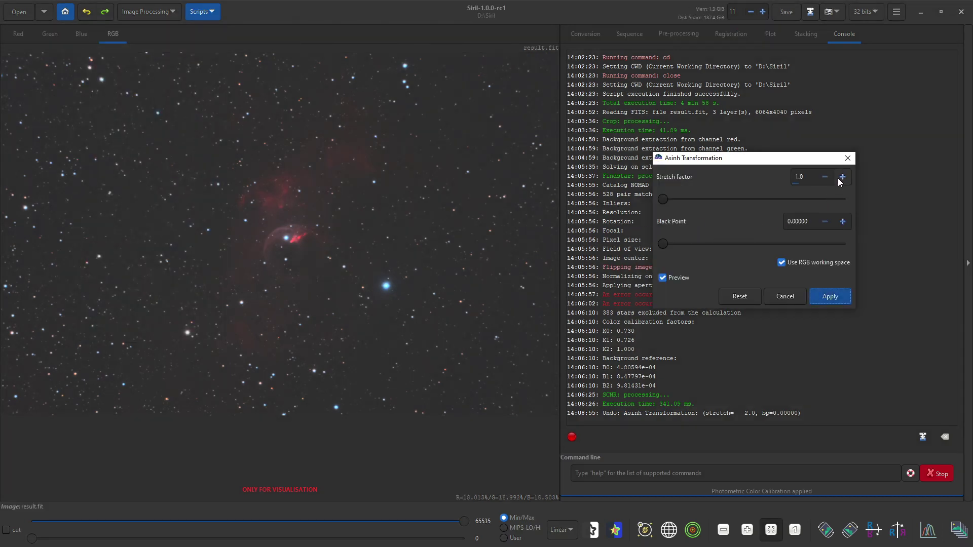
click(842, 222)
click(843, 221)
click(843, 222)
click(843, 222)
click(843, 221)
click(842, 222)
click(843, 221)
click(843, 221)
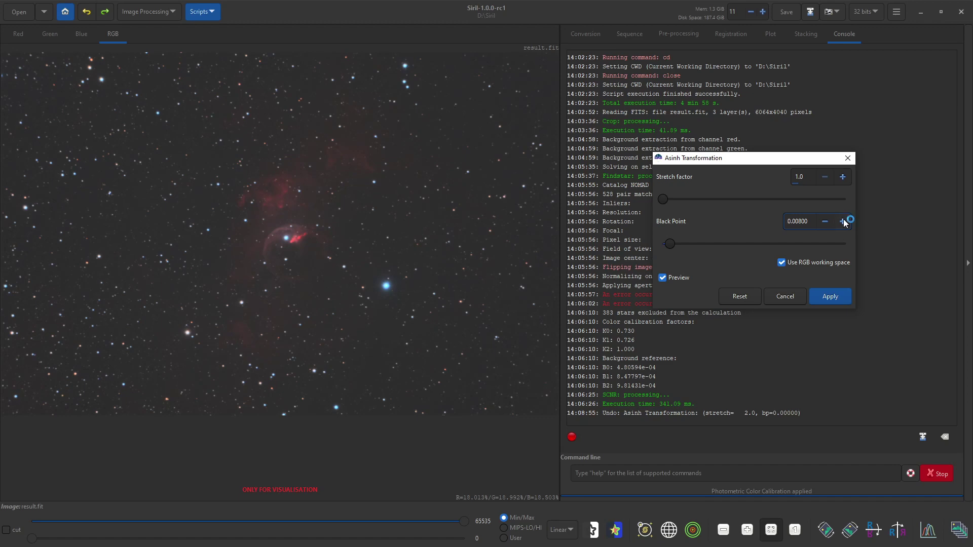
click(829, 297)
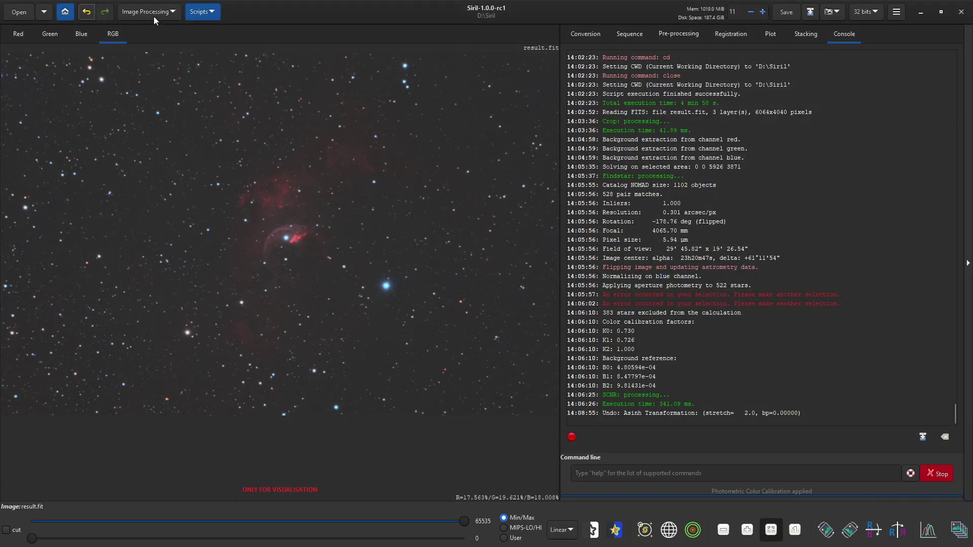
Step: Apply a Histogram Transformation with midtones at about 0.251 and shadows at about 0.127
click(928, 531)
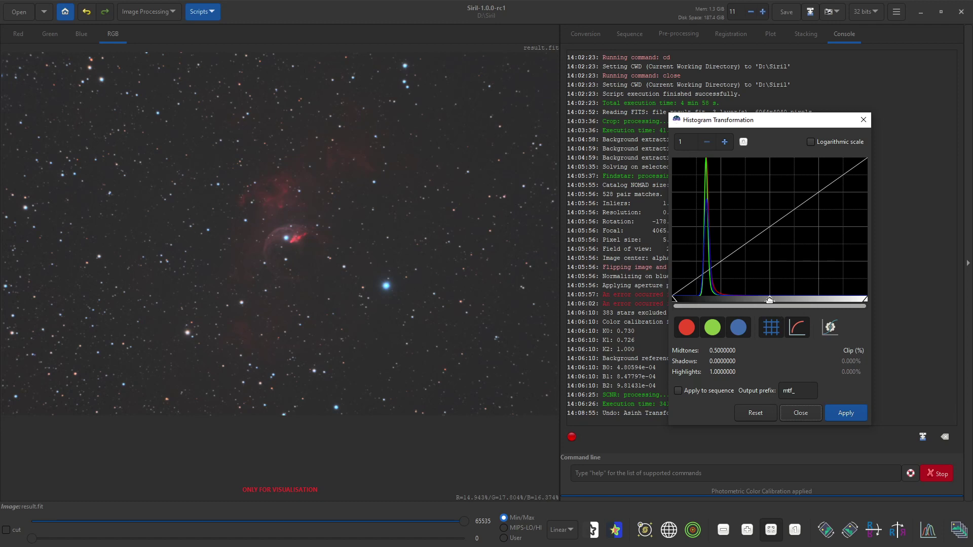
drag(770, 302, 698, 301)
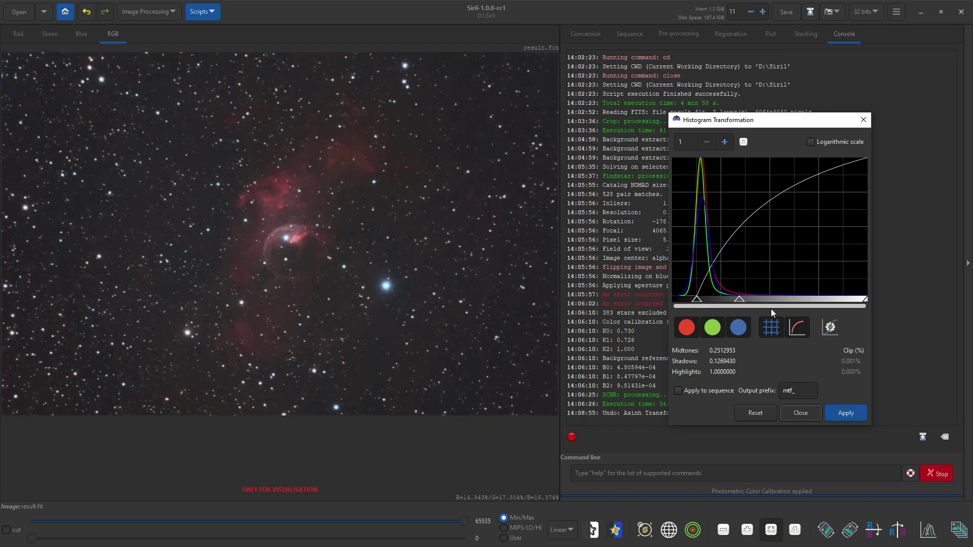
click(834, 413)
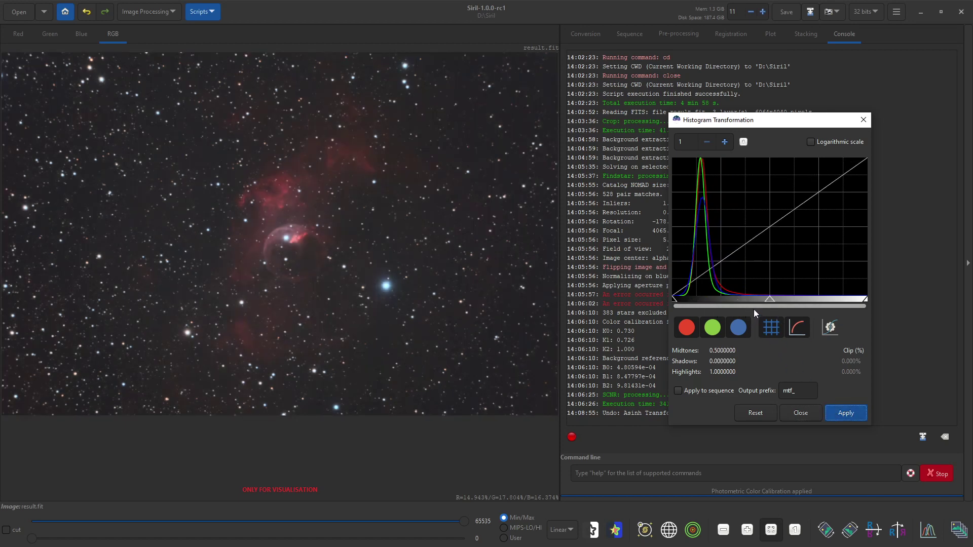
Step: Apply a second Histogram Transformation with midtones at about 0.321 and shadows at about 0.028
drag(769, 299, 735, 302)
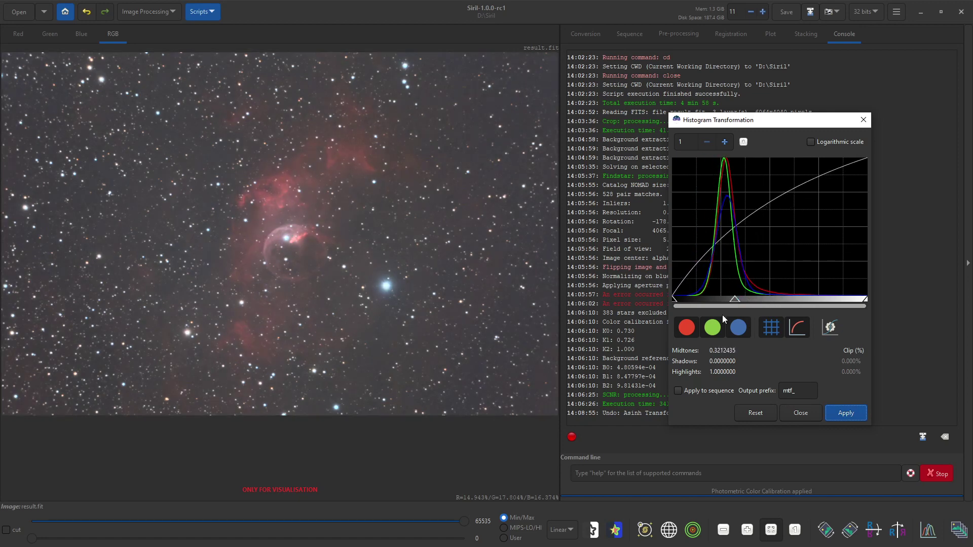
drag(674, 300, 678, 299)
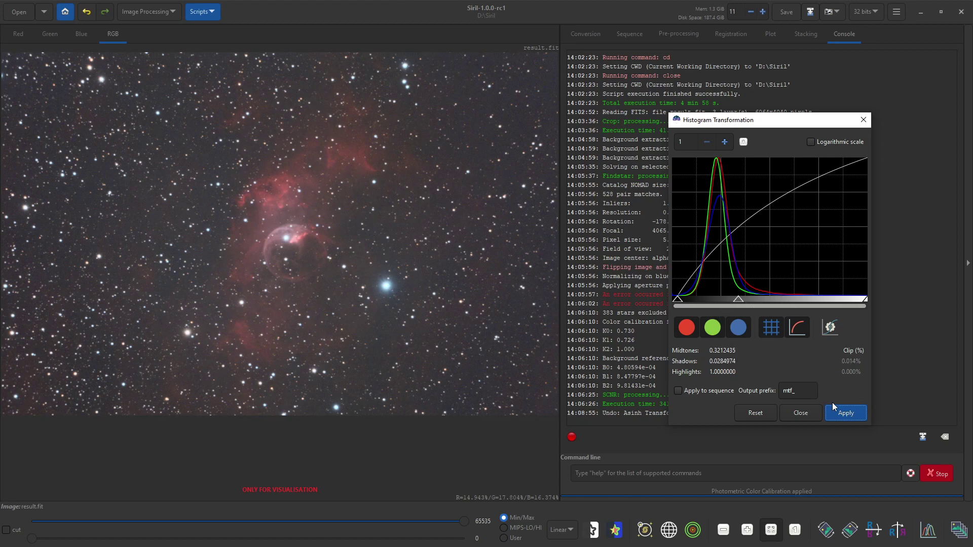
click(845, 414)
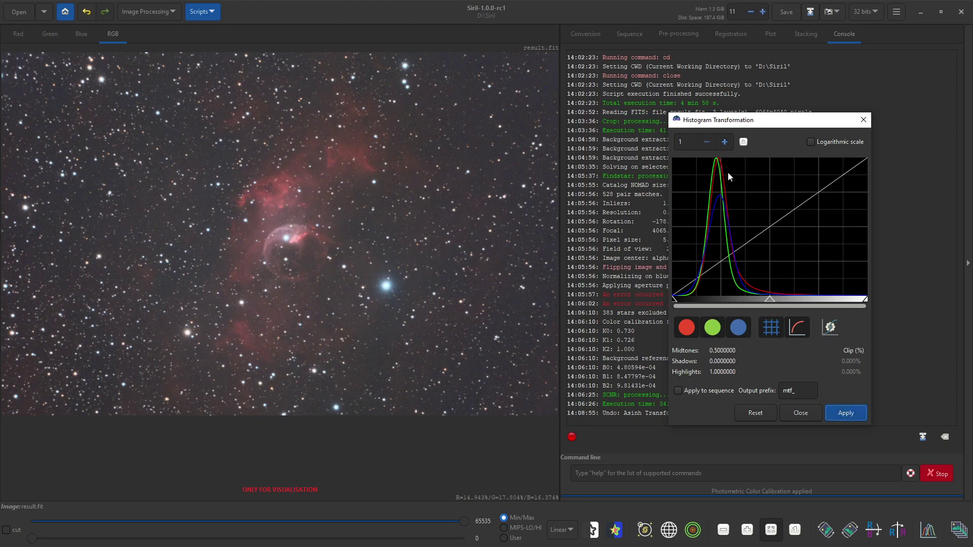
Step: Apply a third Histogram Transformation with midtones at about 0.443 and shadows at about 0.010, and close the dialog
drag(770, 303, 758, 303)
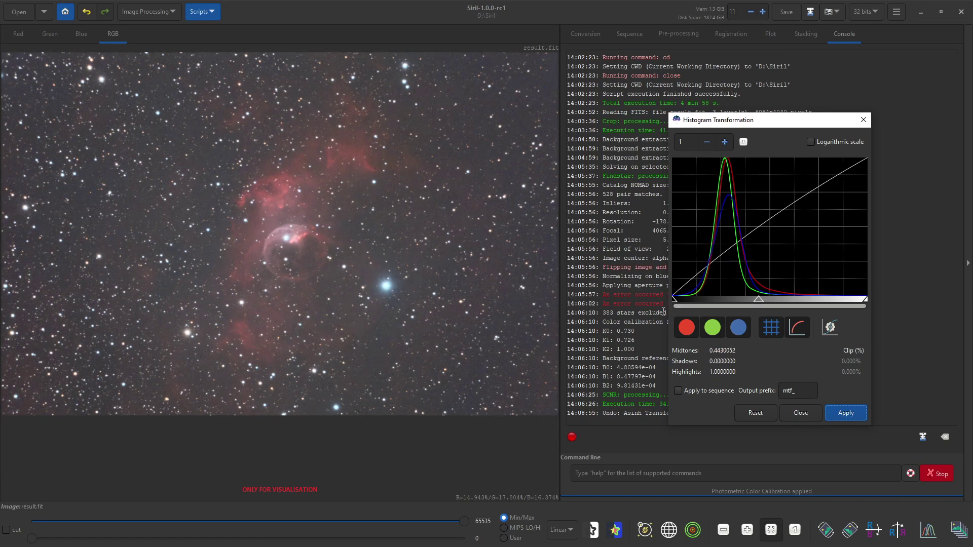
drag(673, 302, 675, 302)
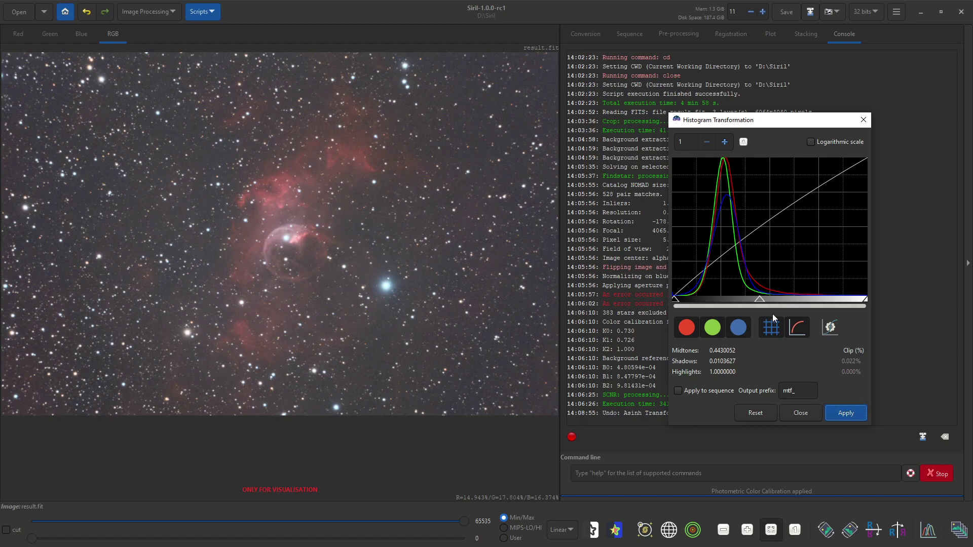
click(837, 417)
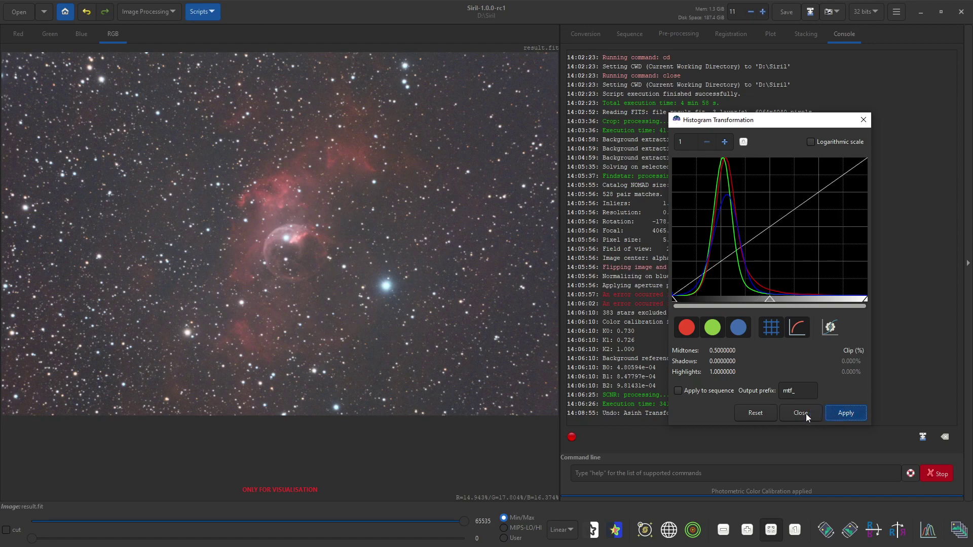
click(805, 414)
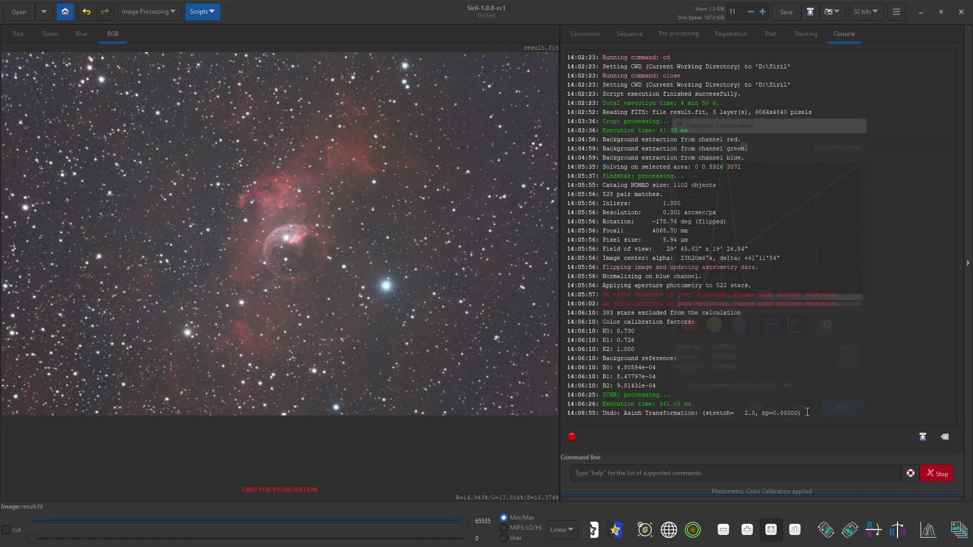
Step: Increase the global color saturation with an amount of 0.32 and a background factor of 0.48
click(147, 11)
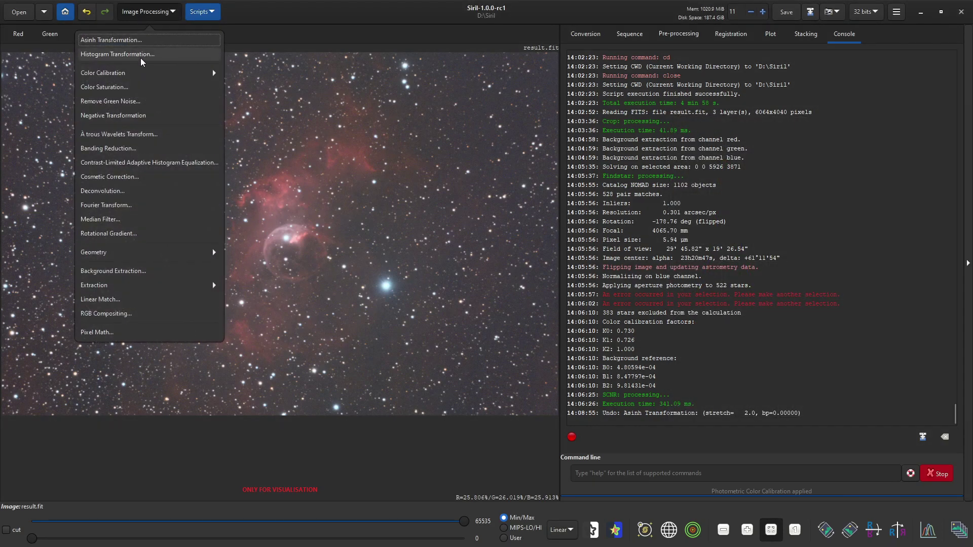
click(139, 87)
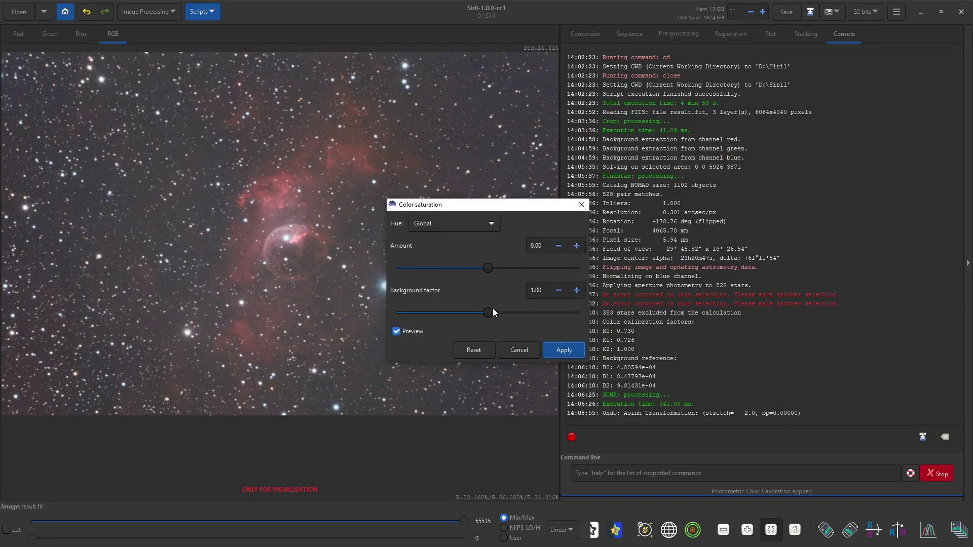
drag(487, 268, 518, 265)
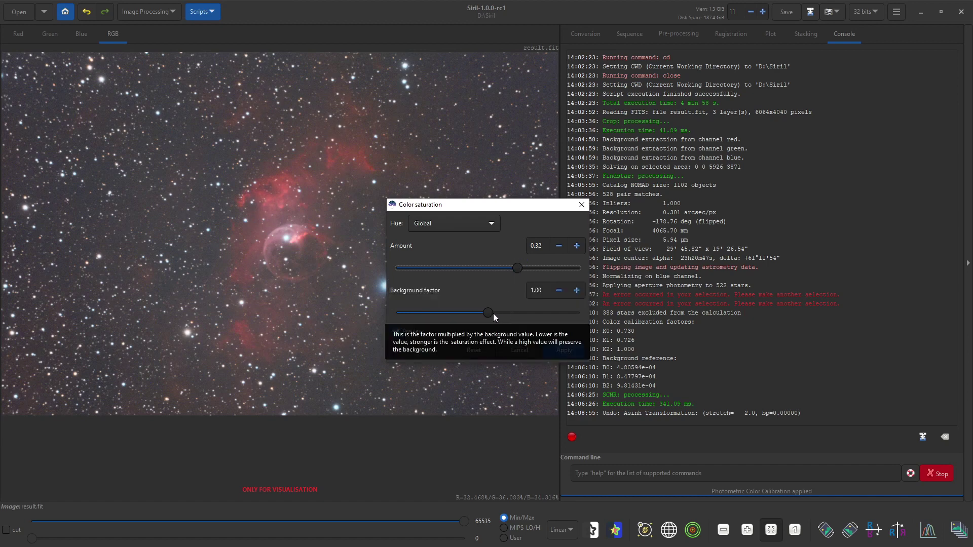
drag(491, 312, 440, 314)
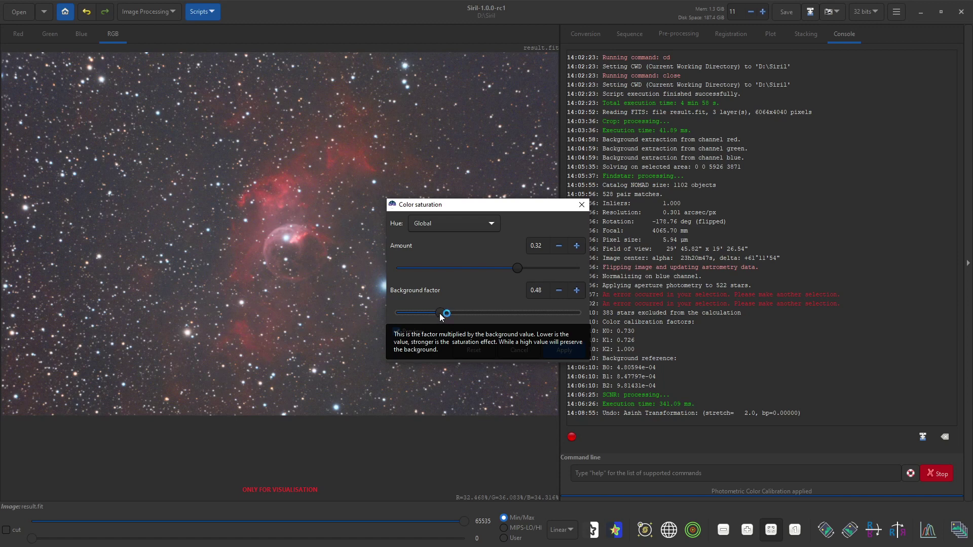
drag(488, 208, 691, 157)
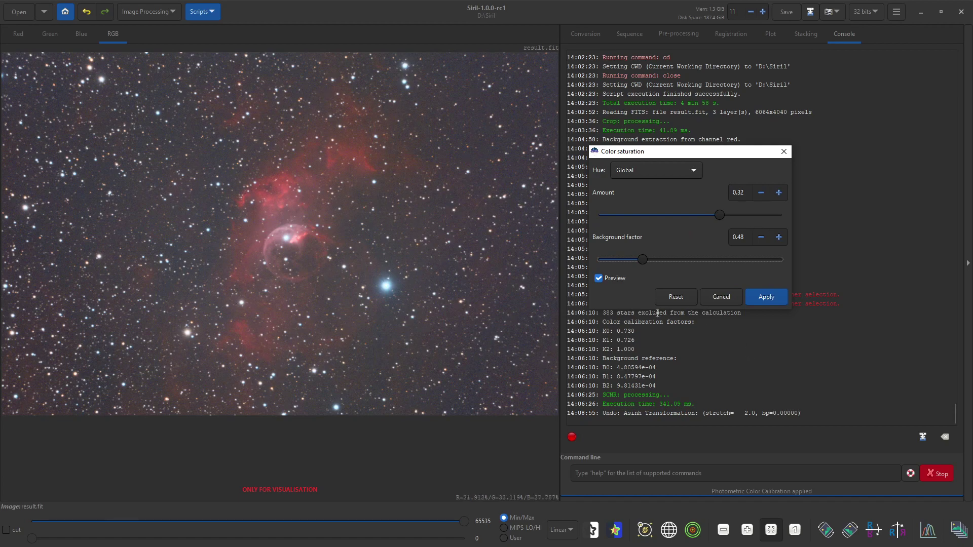
click(765, 295)
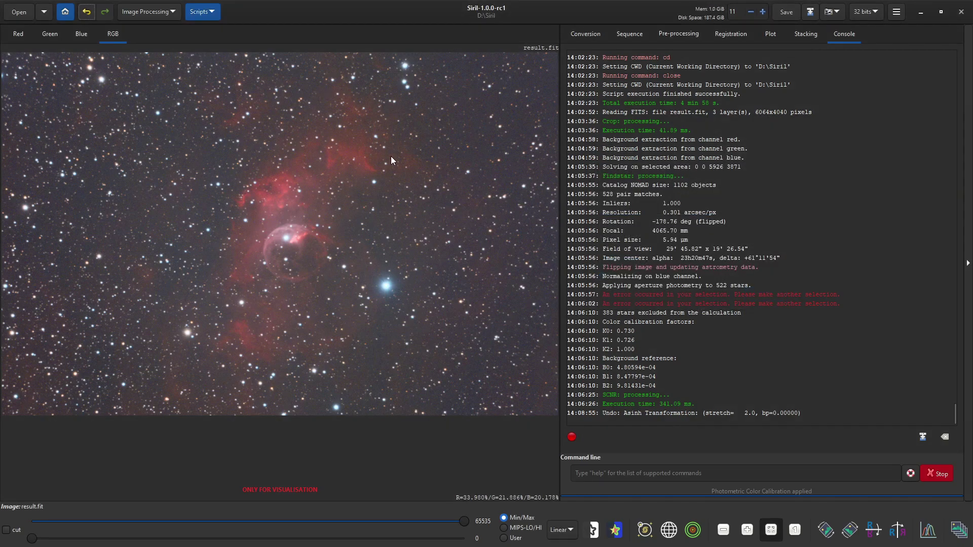
Step: Save the RGB image as a 16-bit unsigned integer TIFF named "NGC 7635-Stretch-Group Test-11-21-21"
right_click(292, 236)
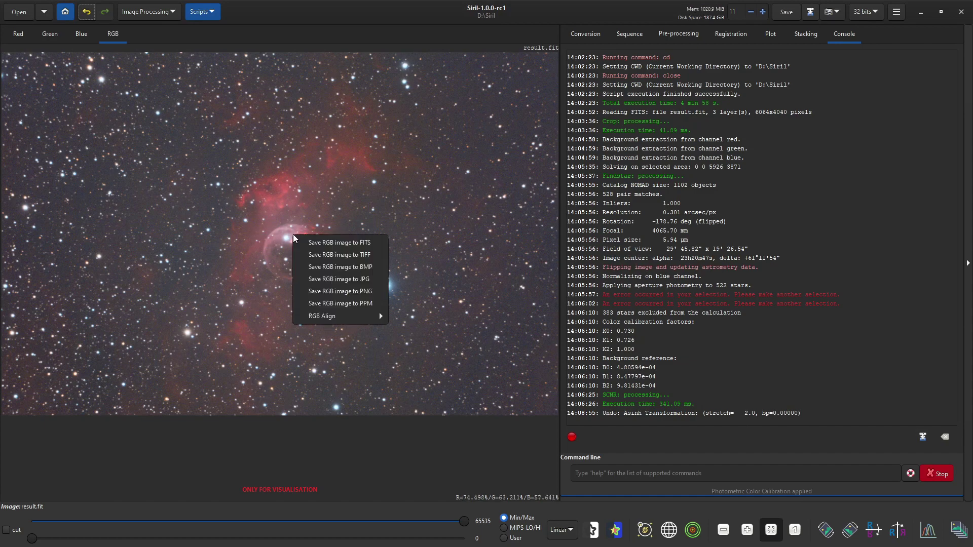
click(336, 254)
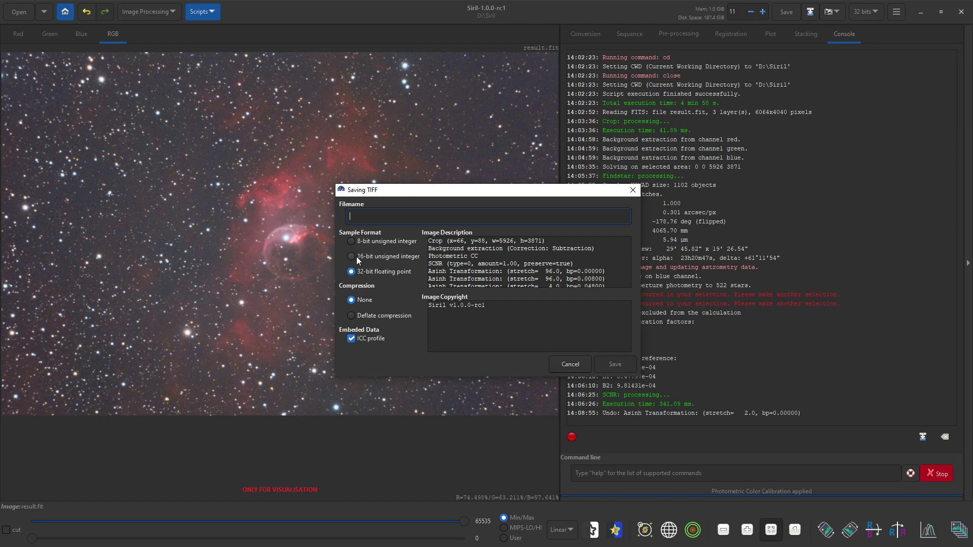
click(352, 256)
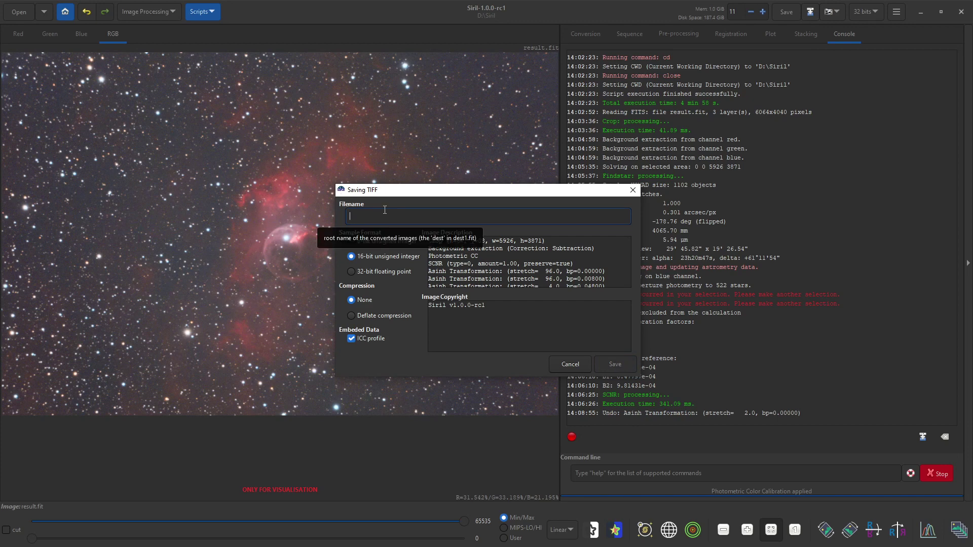
text(NGC 7635-Stretch-Group Test-11-21-21)
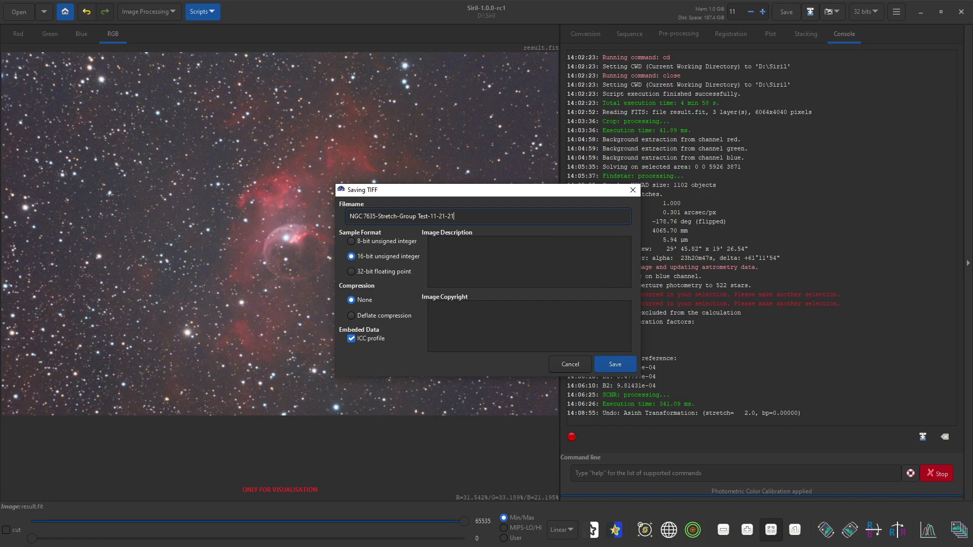
key(Return)
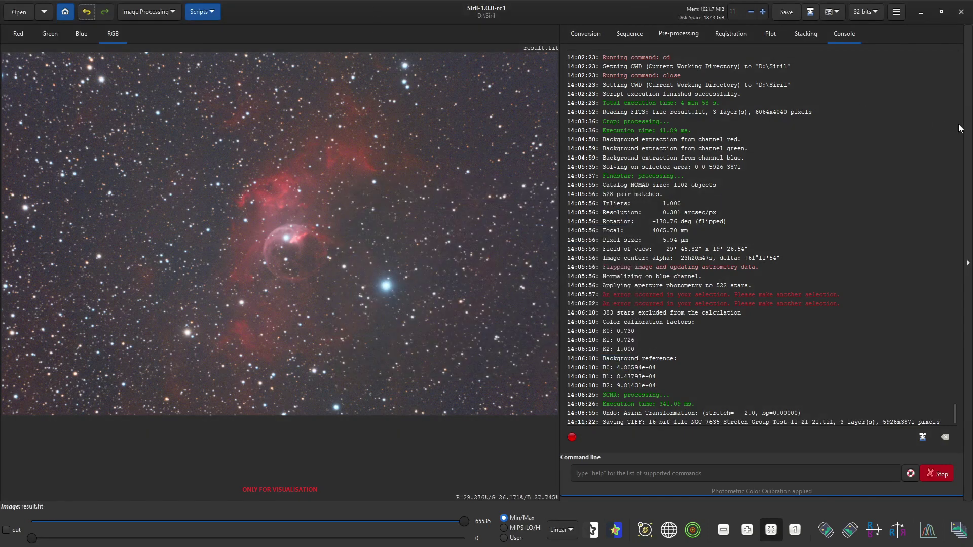
Step: Switch to Photoshop and close the already open NGC 7635 document without saving its changes
click(921, 12)
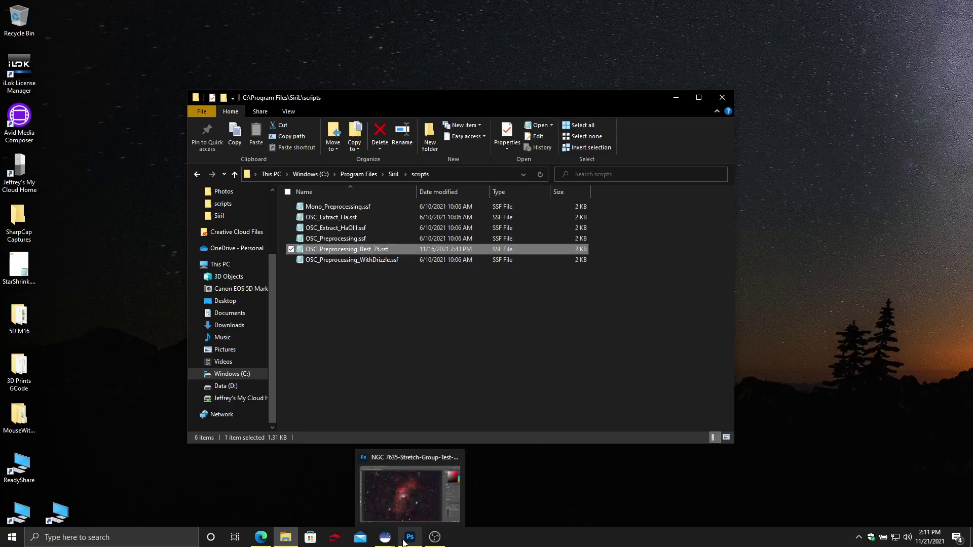
click(404, 541)
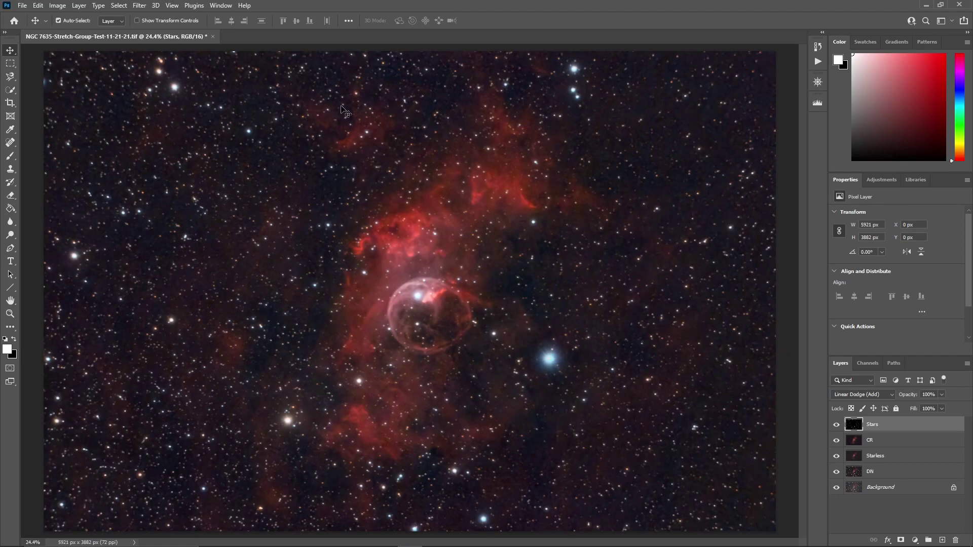
click(213, 36)
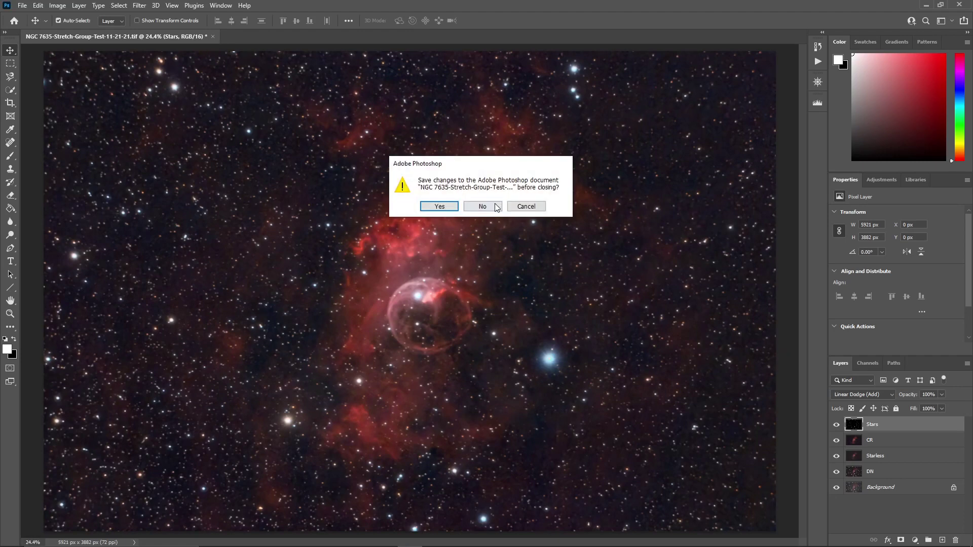
click(494, 205)
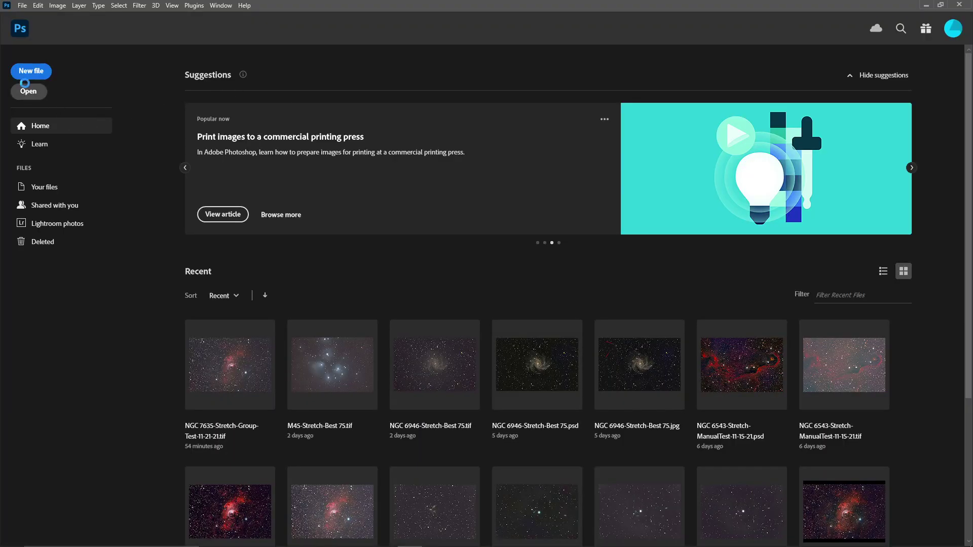
Step: Open "NGC 7635-Stretch-Group Test-11-21-21.tif" from the Siril folder on drive D
click(28, 91)
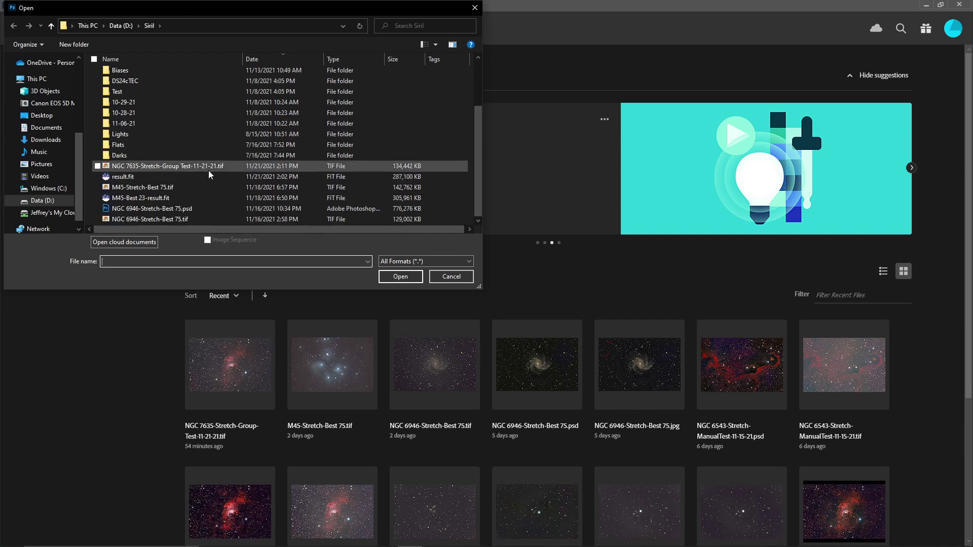
click(172, 166)
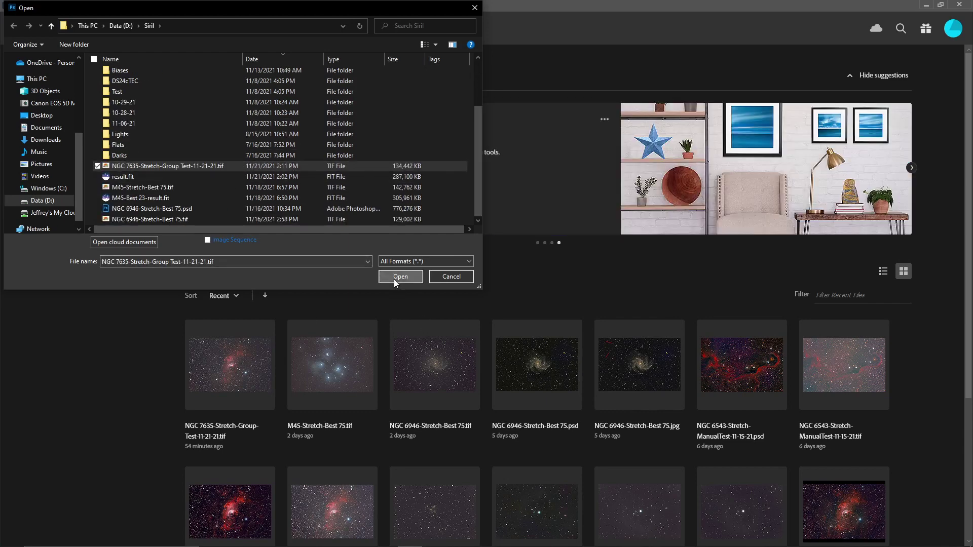
click(394, 278)
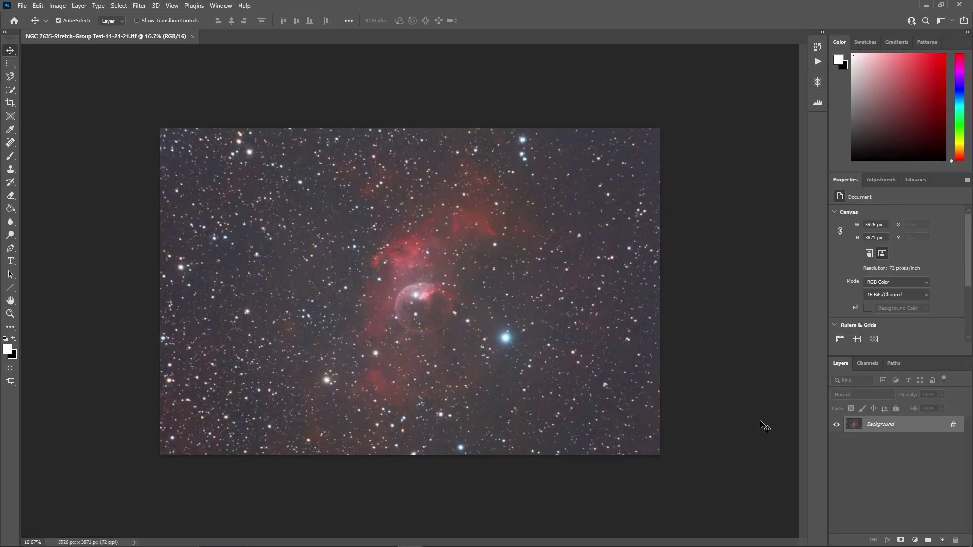
Step: Duplicate the Background layer and name the copy DN
click(966, 364)
click(898, 186)
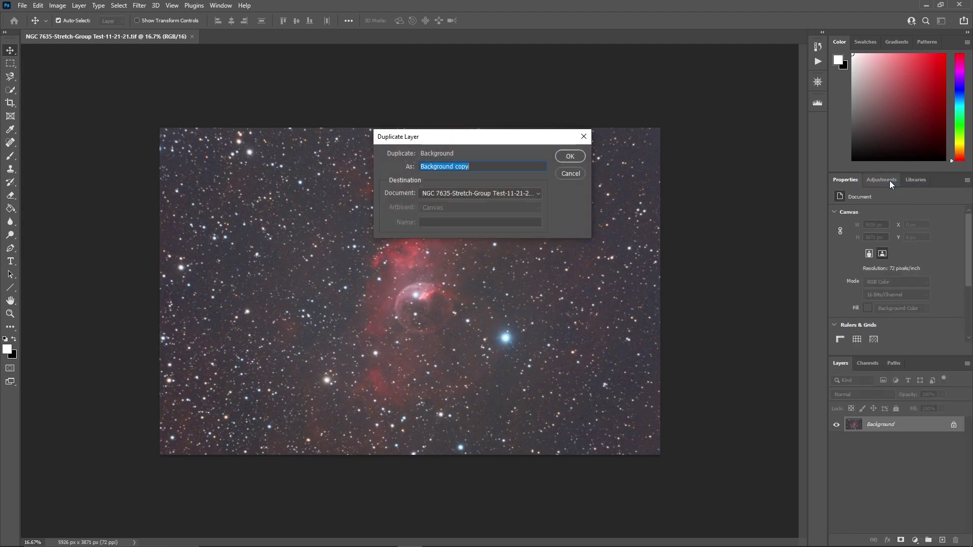
text(DN)
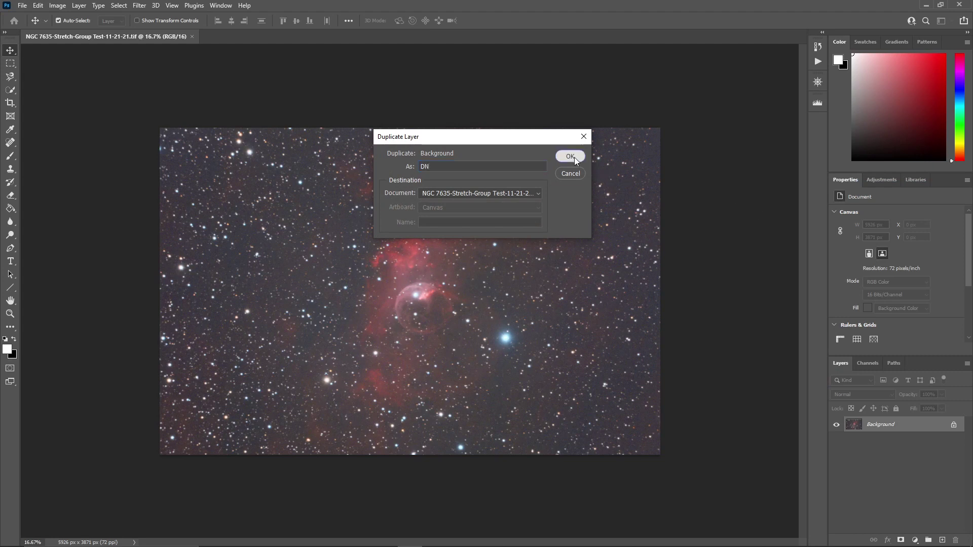
click(575, 158)
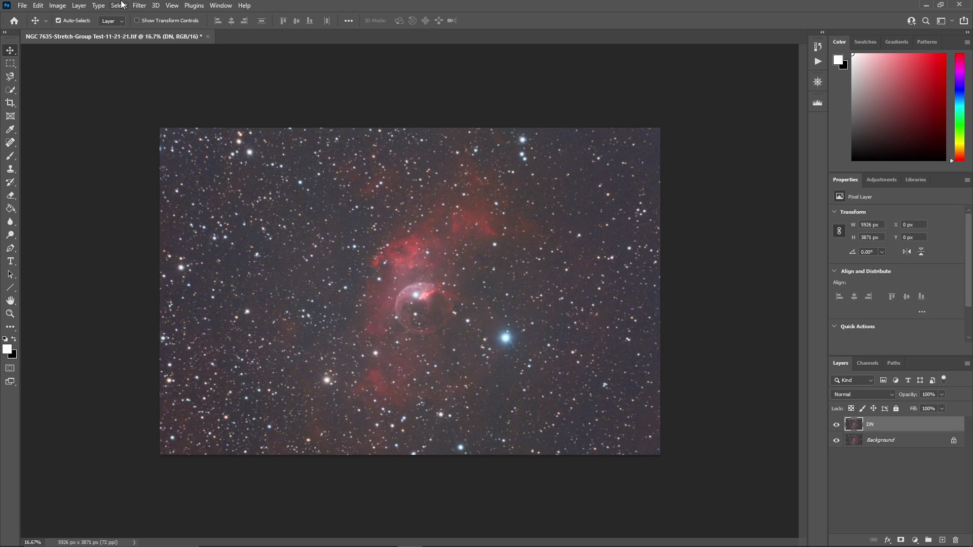
Step: Flatten the background of the DN layer with the AstroFlat Pro filter, using its initial settings
click(139, 5)
mouse_move(240, 251)
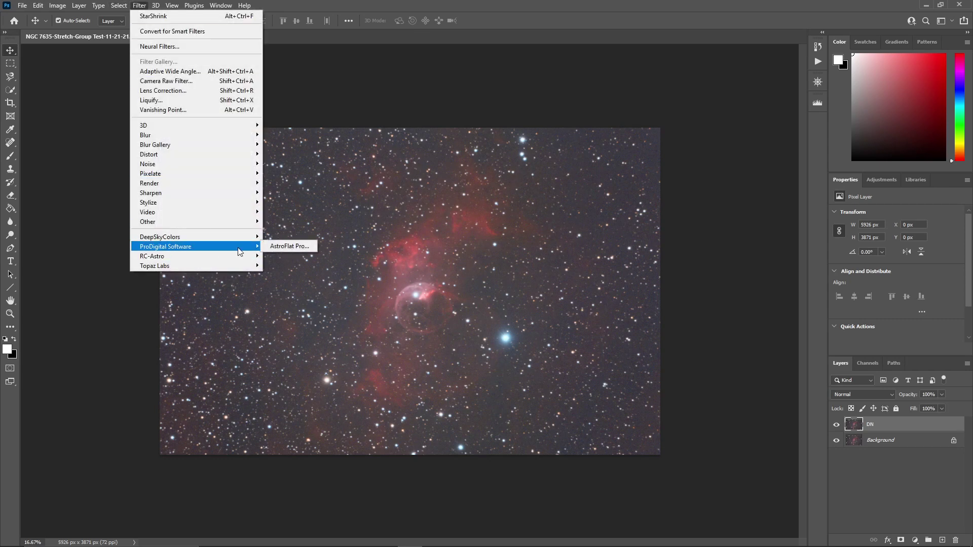
click(275, 245)
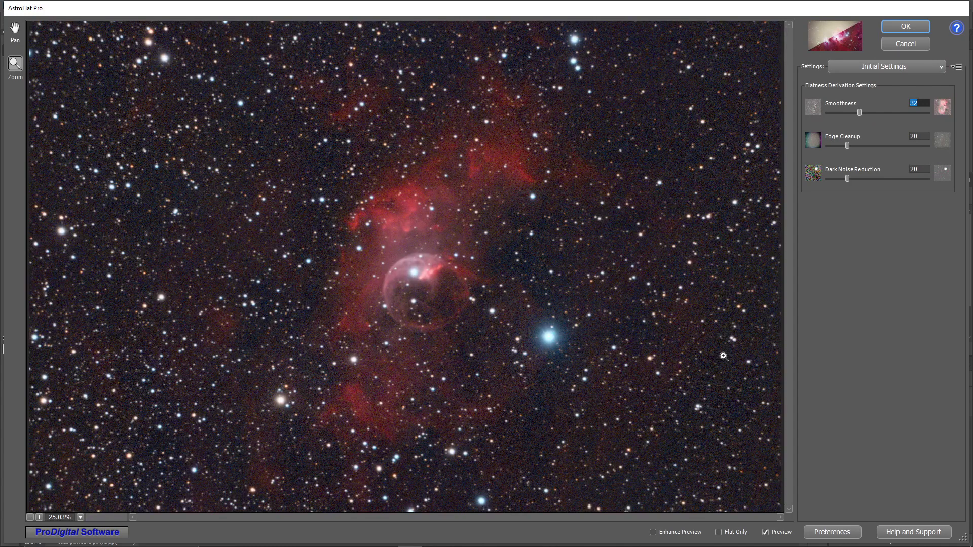
click(897, 27)
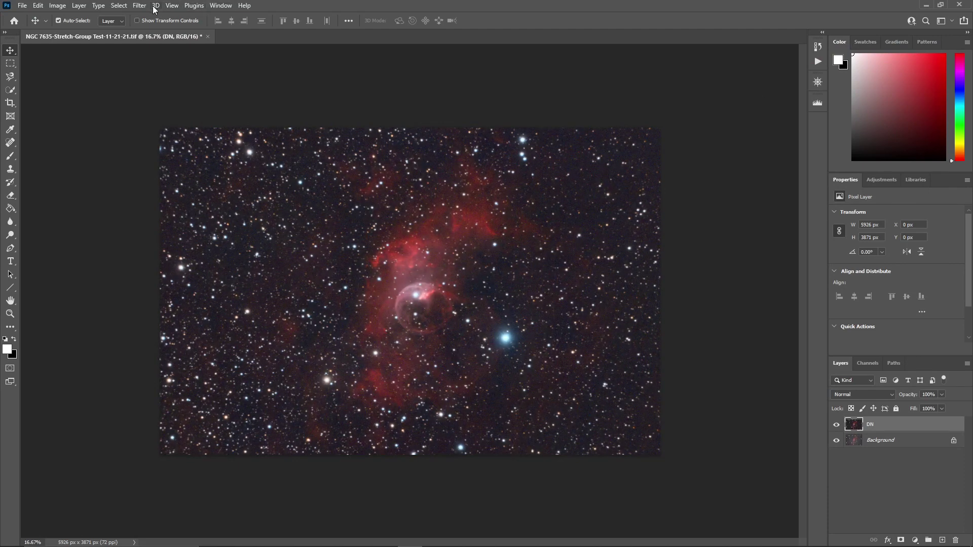
Step: Open the DN layer in Topaz DeNoise AI and preview the whole image with the Low Light model
click(140, 5)
mouse_move(177, 268)
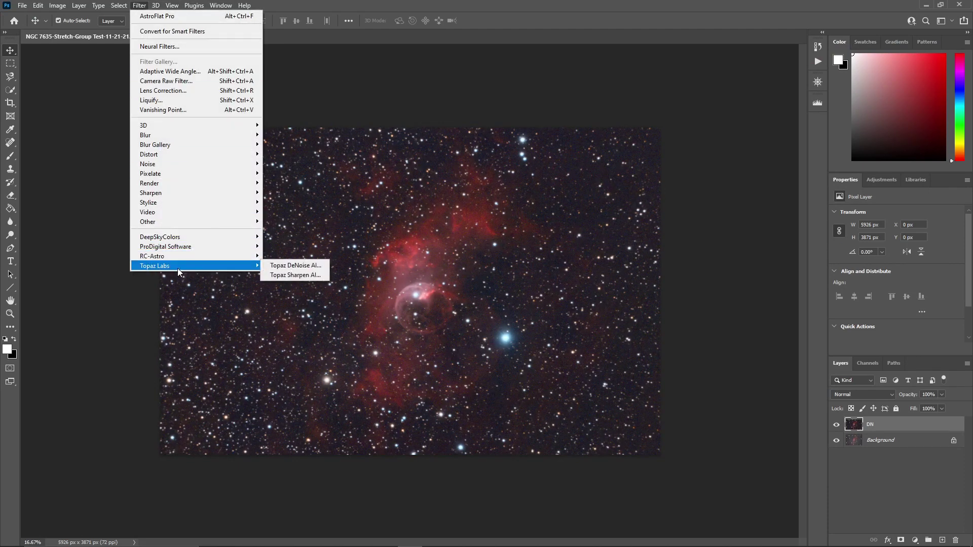
click(281, 266)
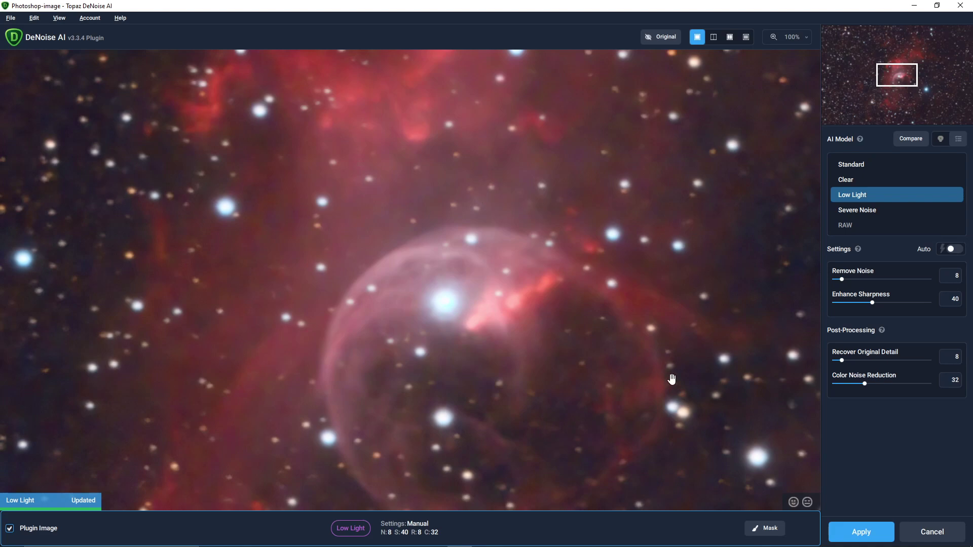
scroll(525, 327, down, 3)
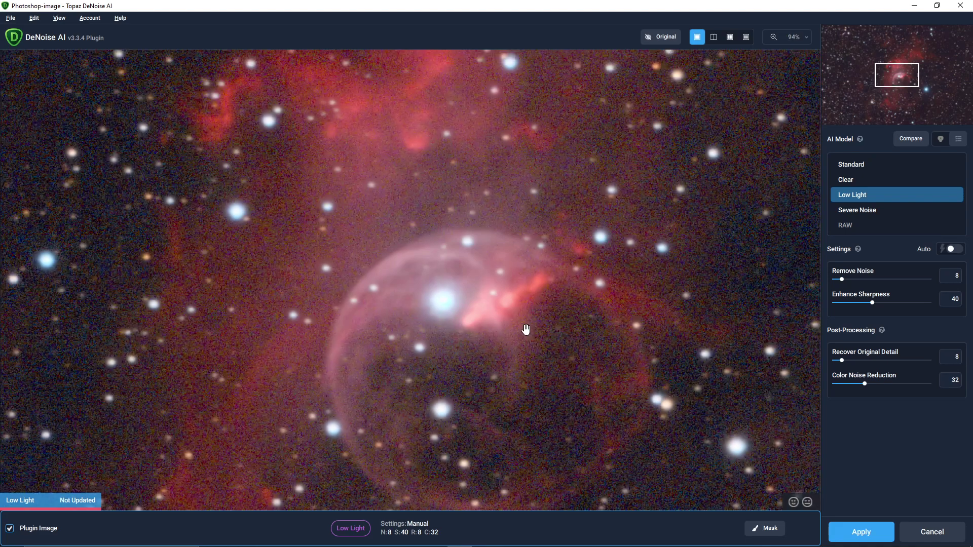
scroll(527, 323, down, 3)
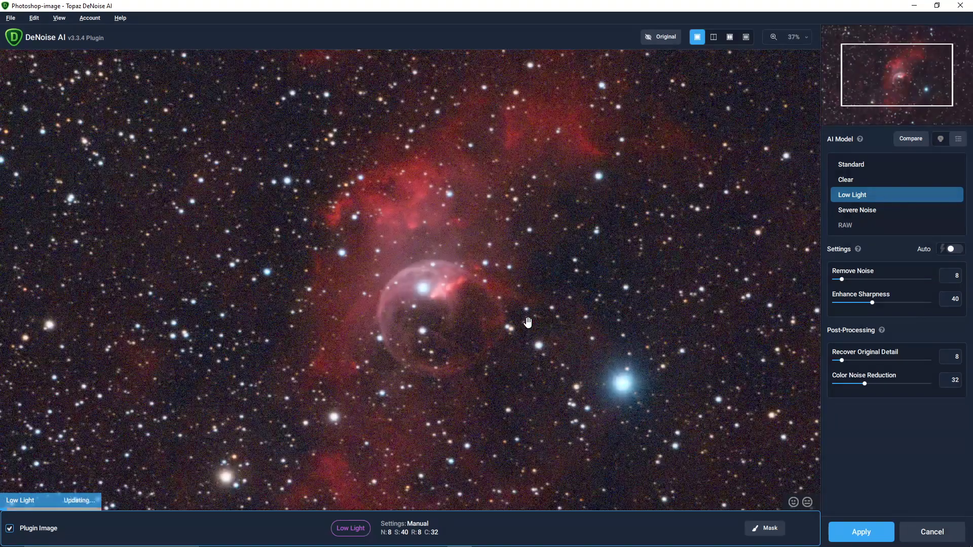
scroll(528, 323, down, 2)
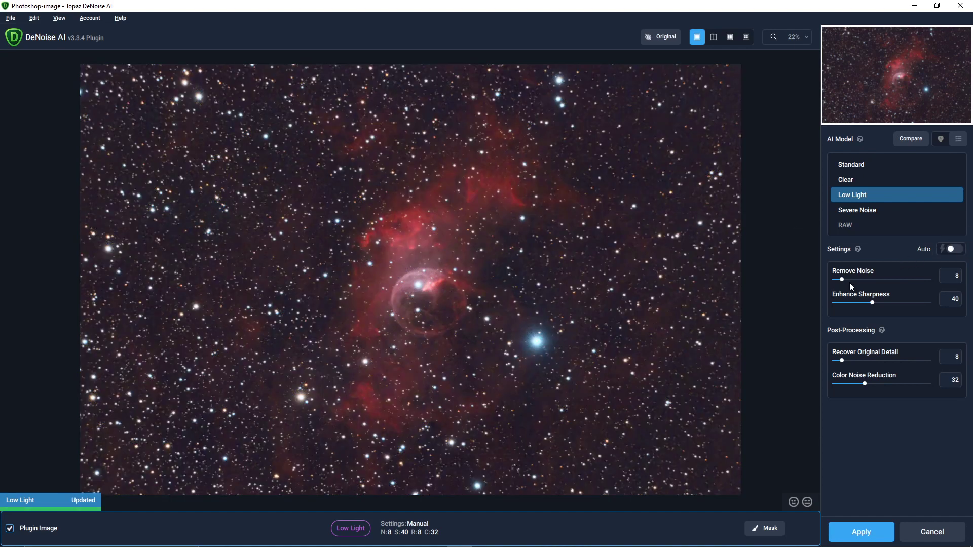
Step: Switch the noise settings to Auto and compare the nebula and surrounding star field with the original
click(953, 249)
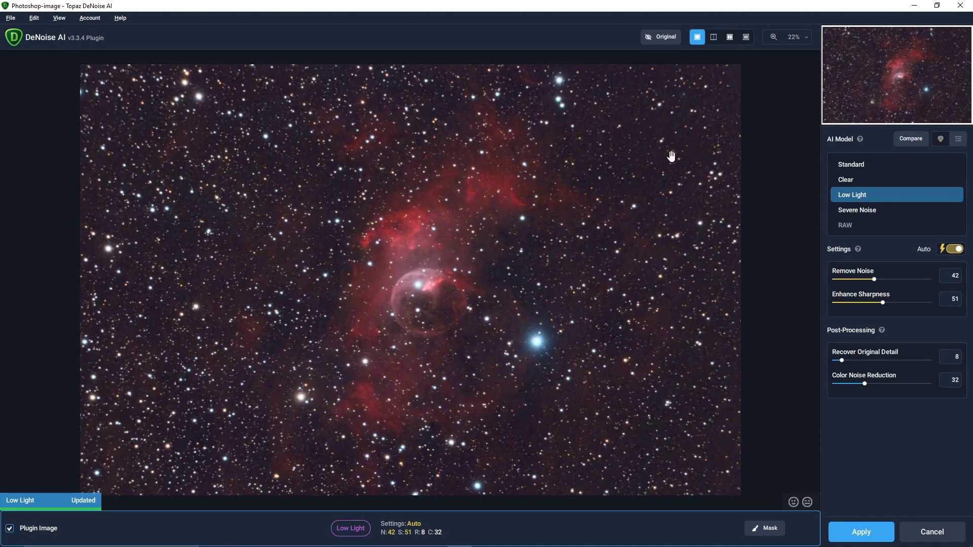
scroll(664, 157, up, 5)
click(759, 271)
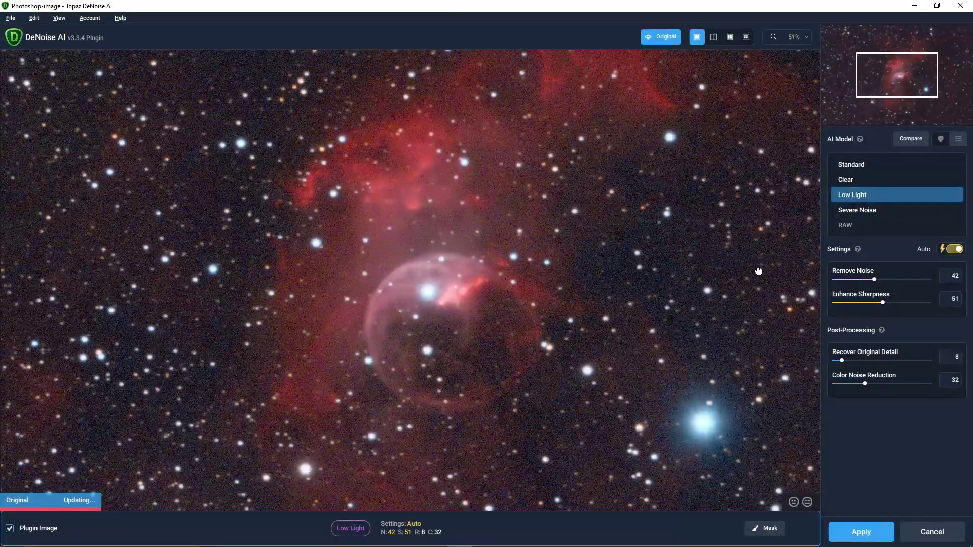
drag(758, 271, 417, 380)
drag(579, 245, 565, 320)
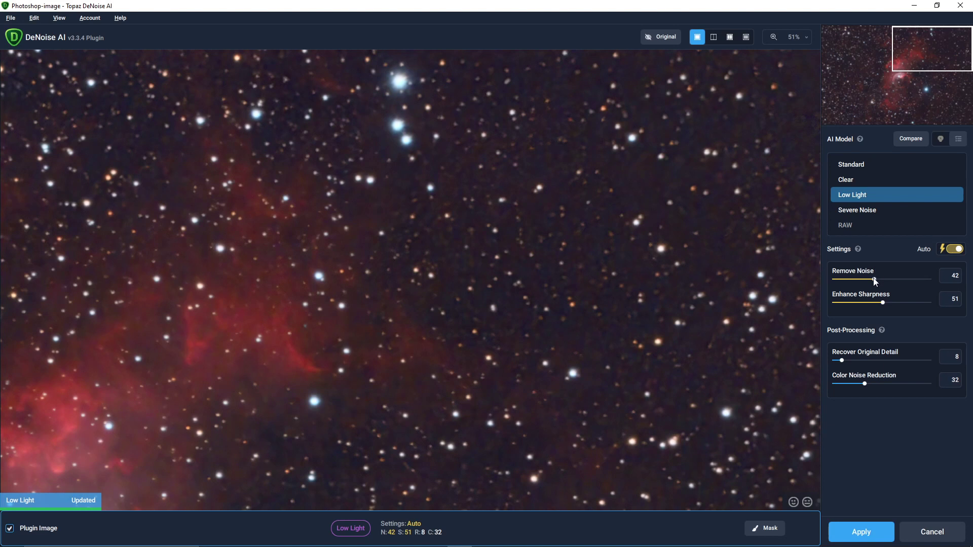
Step: Set Remove Noise to 8 and Enhance Sharpness to 40, and apply the Low Light denoising to the DN layer
drag(874, 282, 843, 281)
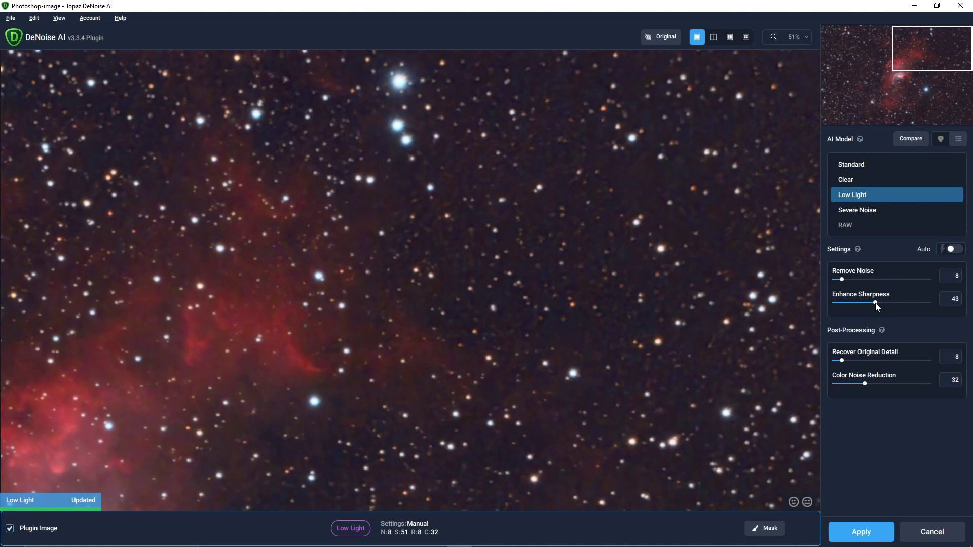
drag(883, 304, 871, 306)
drag(872, 303, 872, 304)
scroll(590, 266, down, 2)
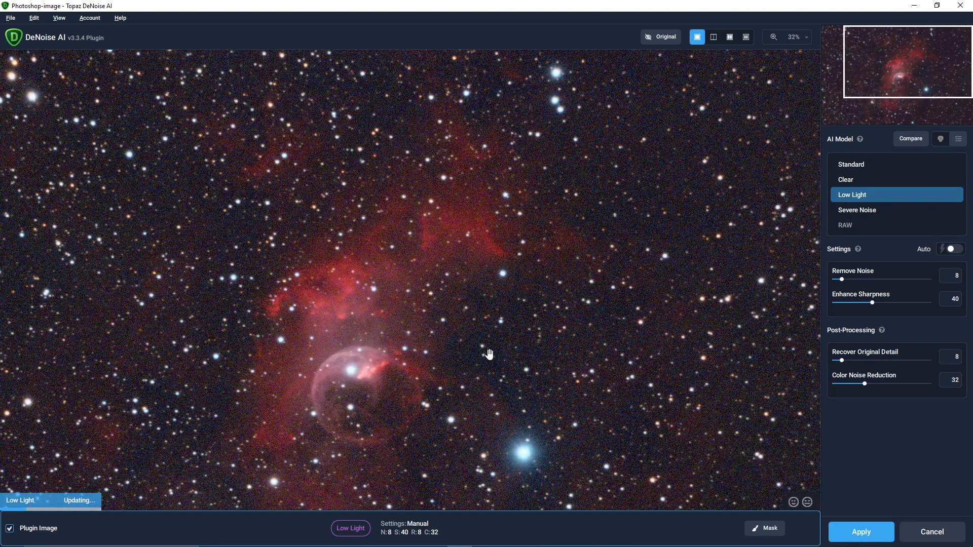
drag(489, 352, 500, 278)
scroll(501, 280, down, 1)
scroll(502, 281, down, 1)
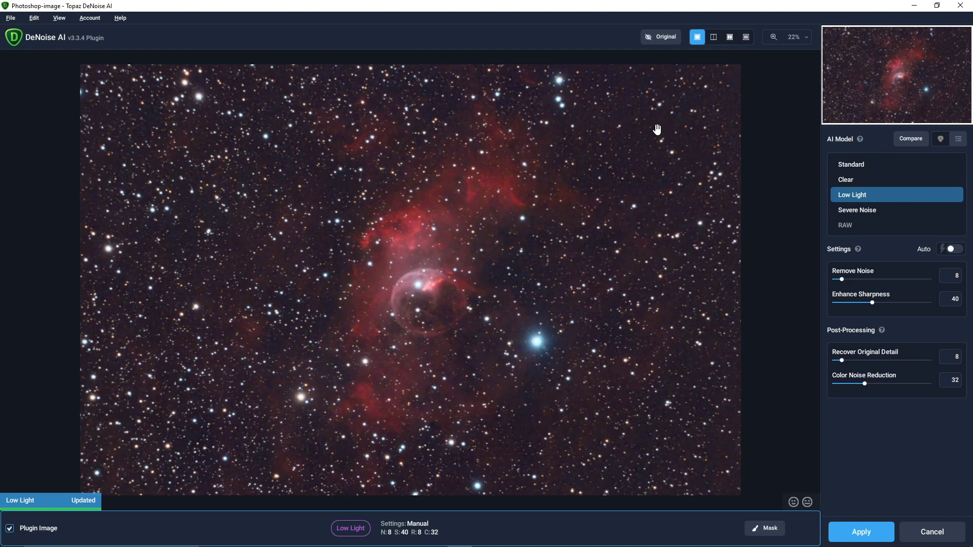
click(869, 530)
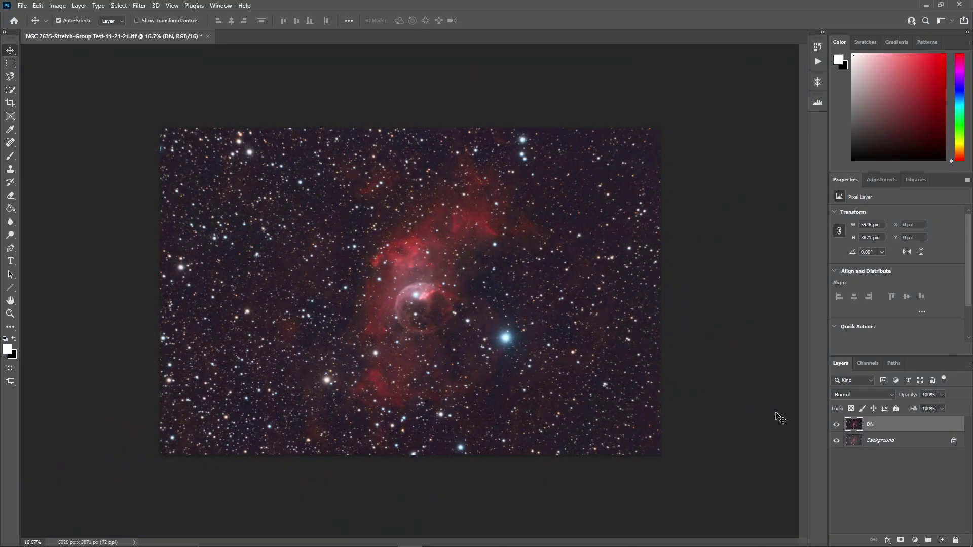
Step: Compare the processed DN layer with the original Background by toggling the DN layer's visibility
click(836, 425)
click(837, 425)
click(837, 425)
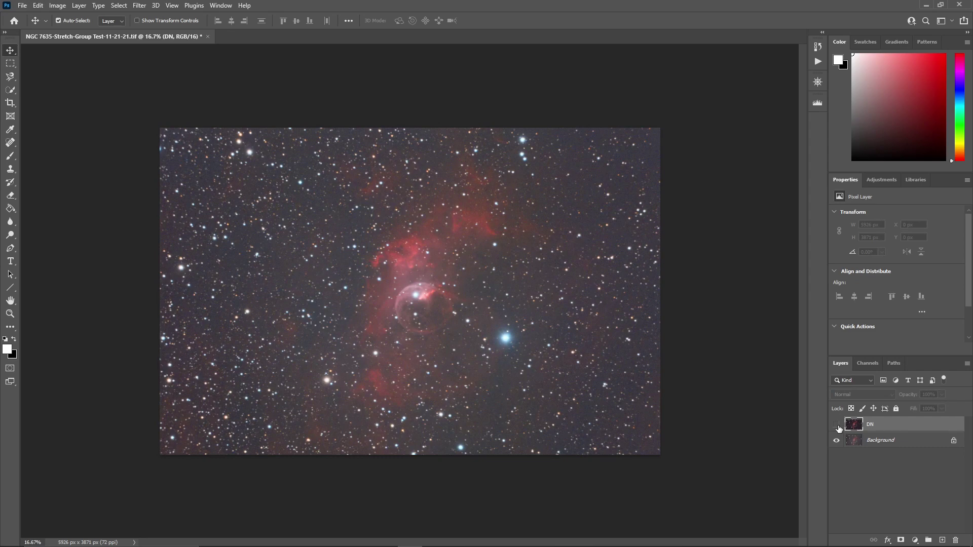
click(836, 425)
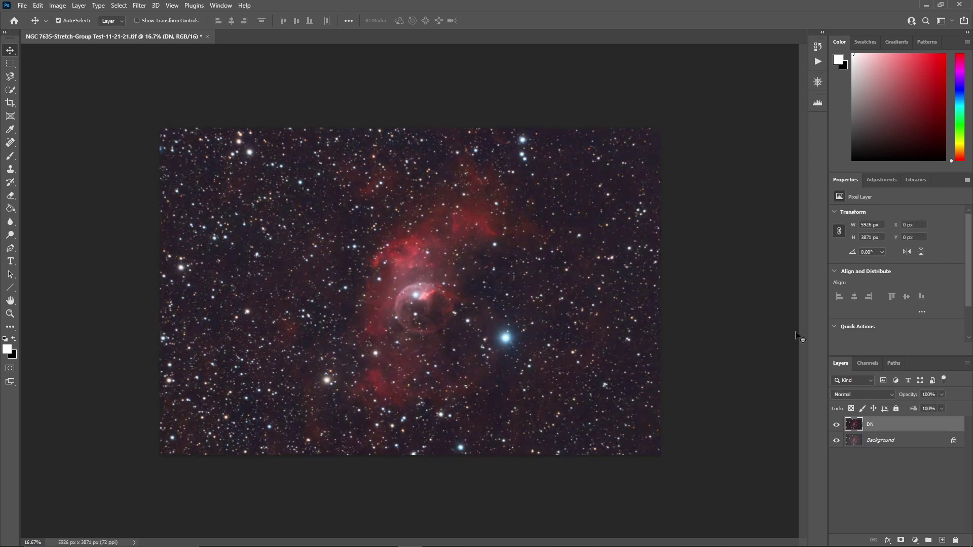
Step: Duplicate the DN layer and duplicate that copy as well, keeping the suggested layer names
click(967, 363)
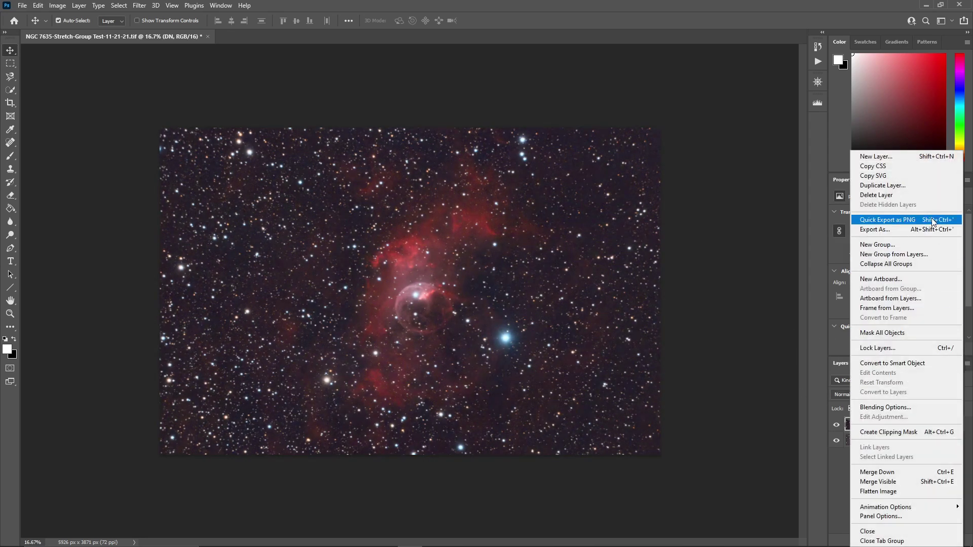
click(920, 186)
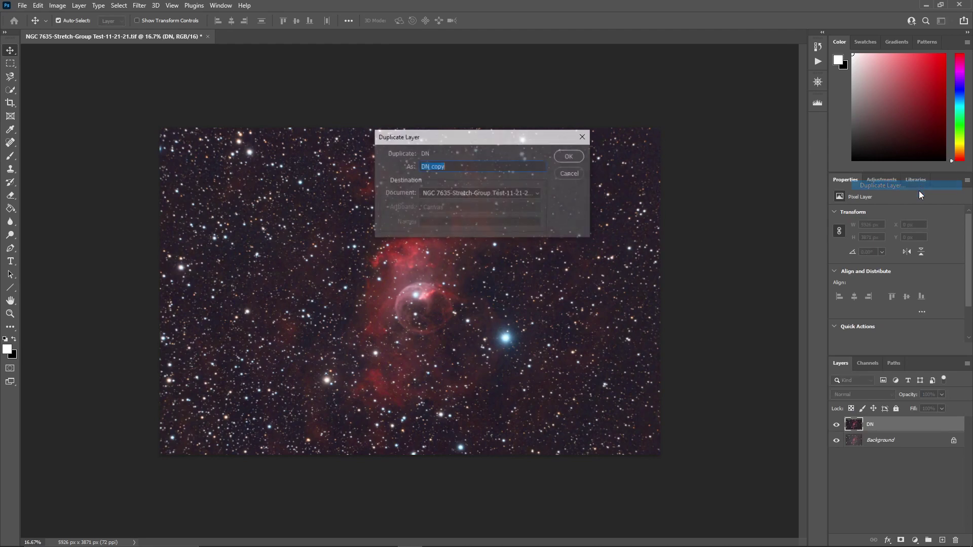
click(576, 157)
click(967, 364)
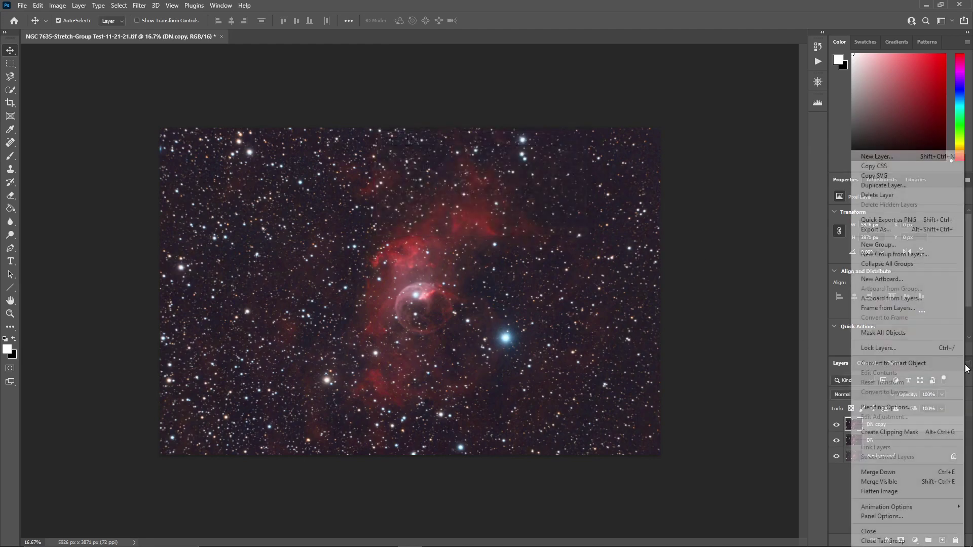
click(903, 186)
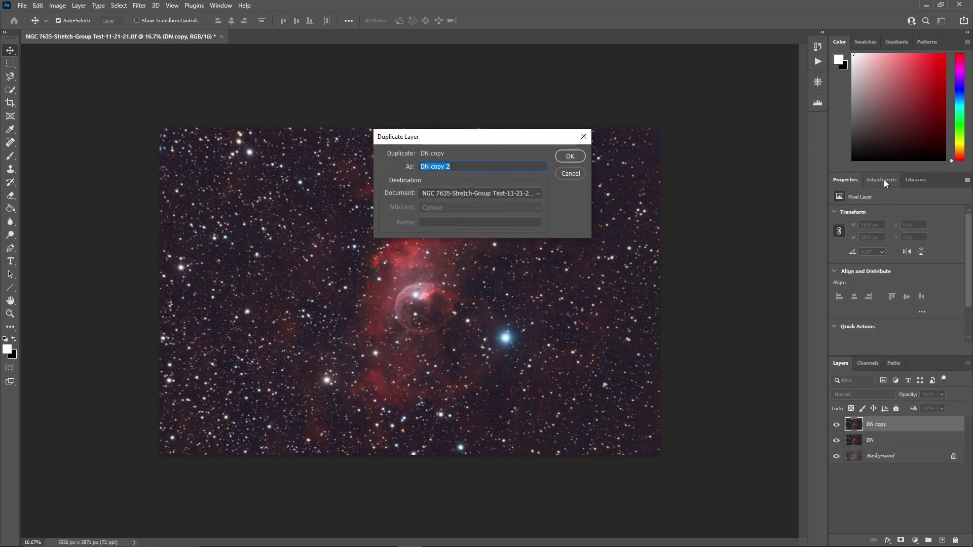
click(580, 155)
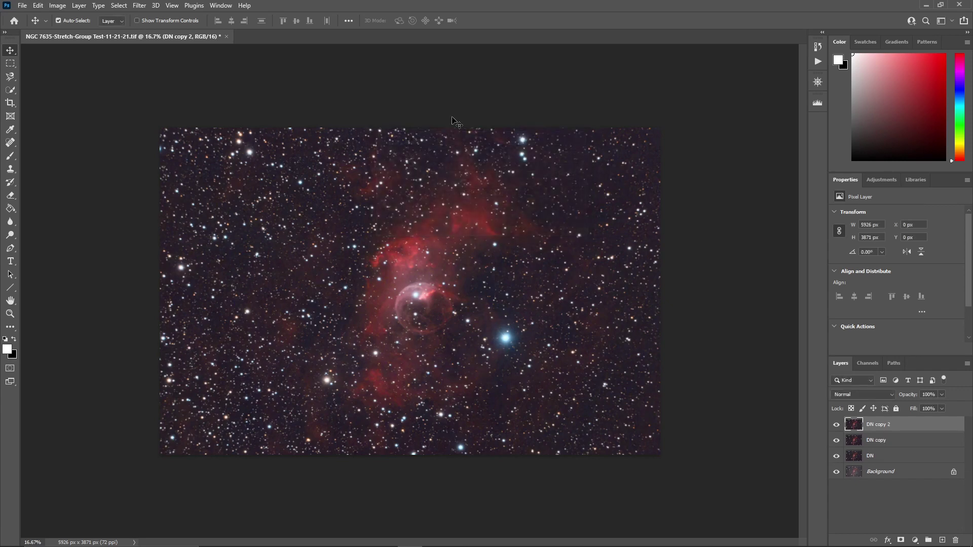
Step: Remove the stars from the uppermost layer, DN copy 2, with the RC-Astro StarXTerminator filter
click(140, 6)
mouse_move(174, 258)
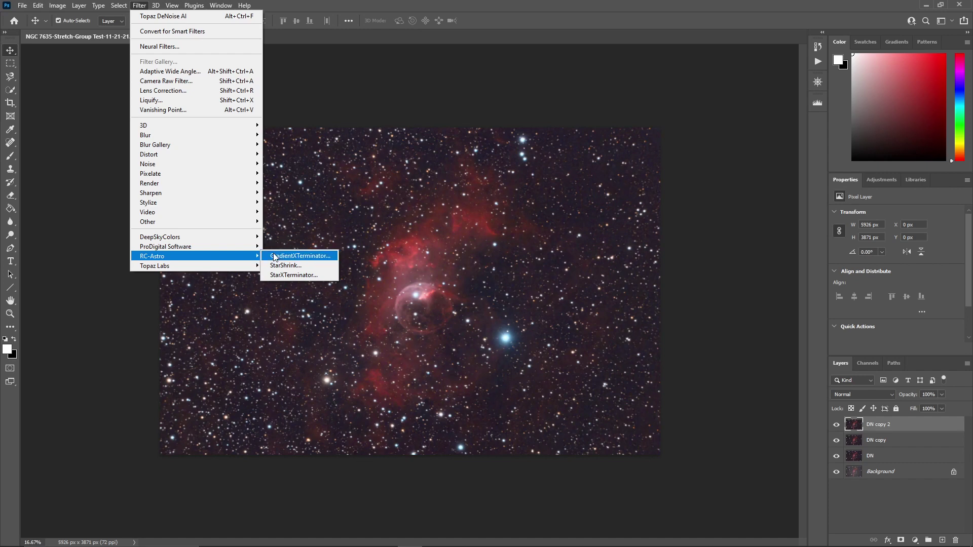
click(276, 272)
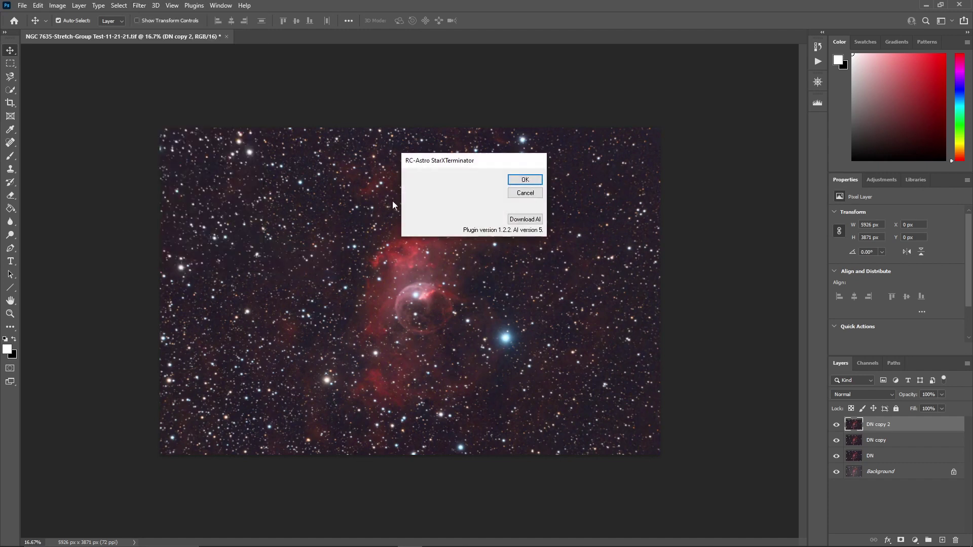
click(537, 181)
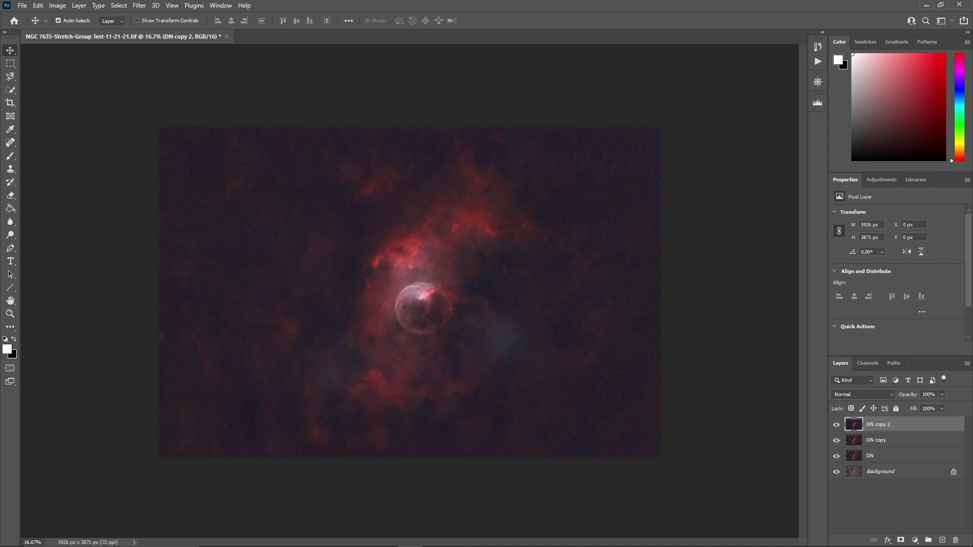
Step: Duplicate the star-removed DN copy 2 layer and name the duplicate Starless
click(966, 363)
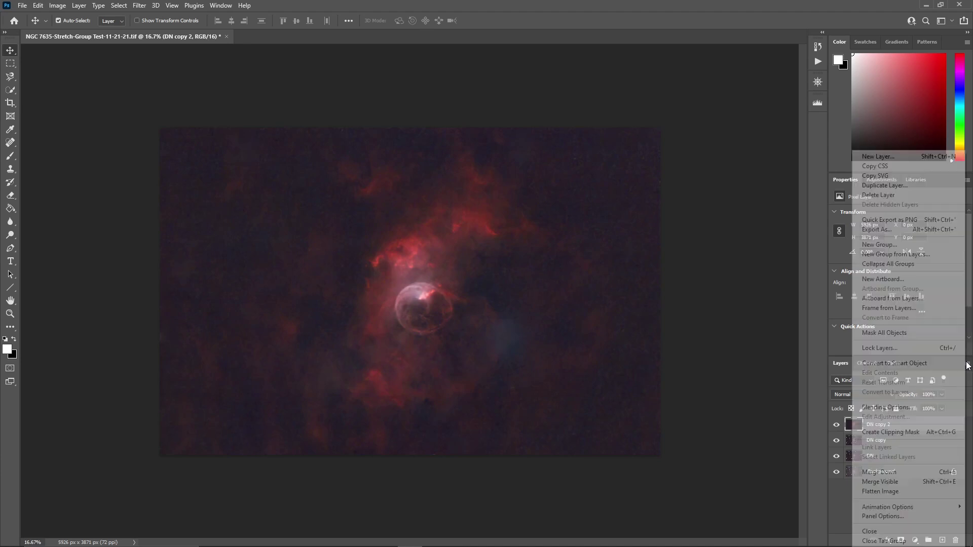
click(902, 188)
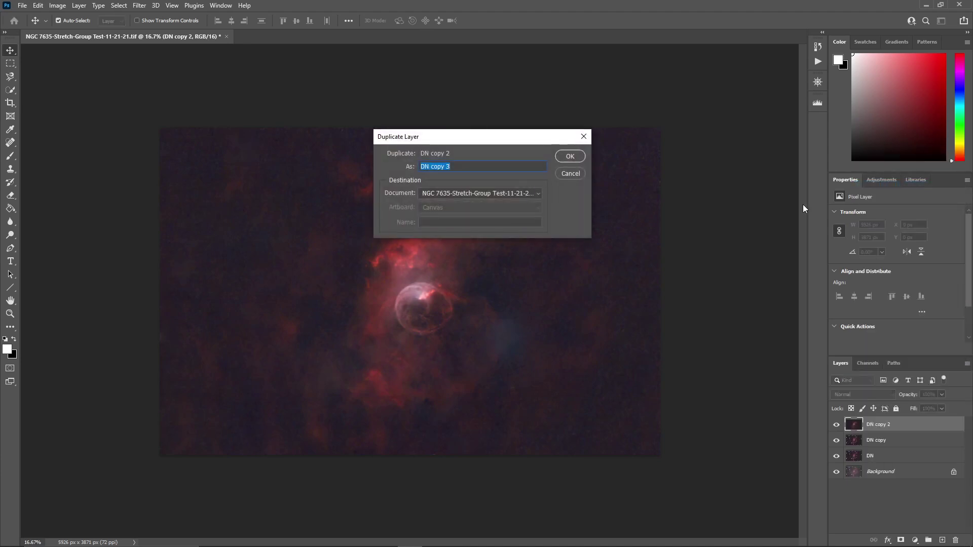
text(Starless)
key(Return)
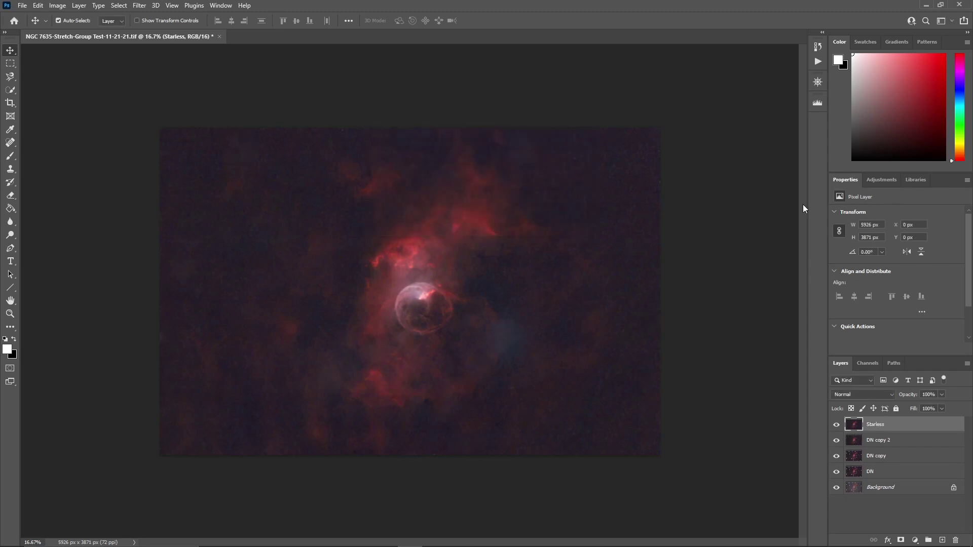
Step: Set the blend mode of DN copy 2 to Subtract and merge it down into DN copy
click(901, 439)
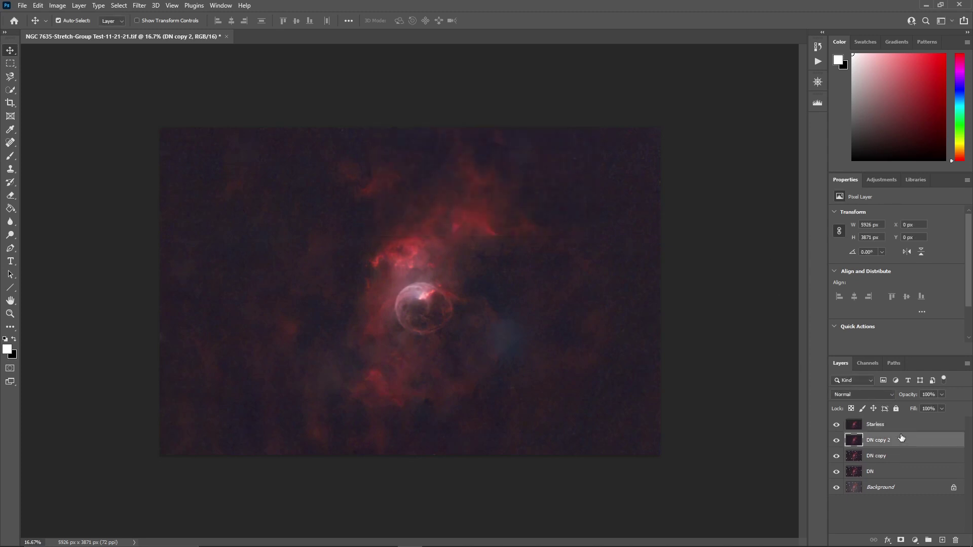
click(891, 394)
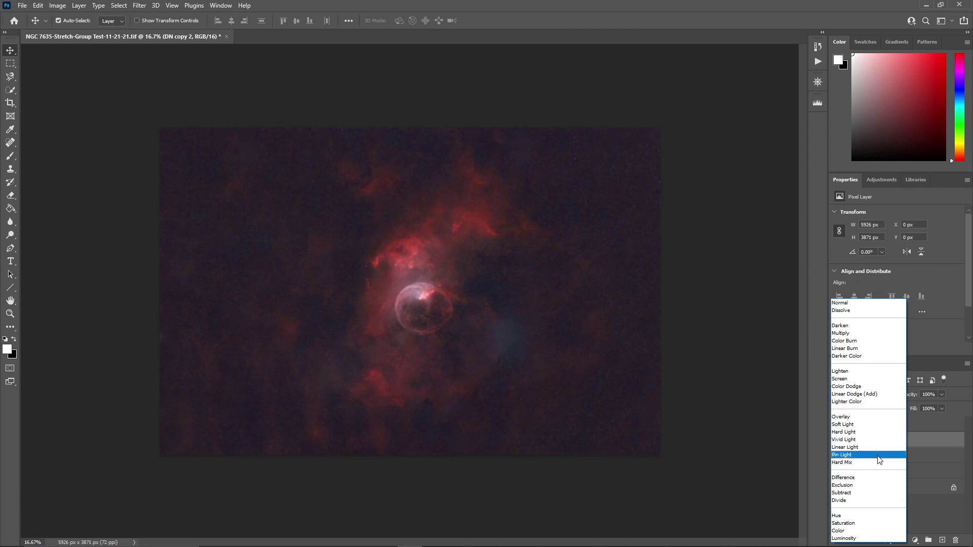
click(873, 492)
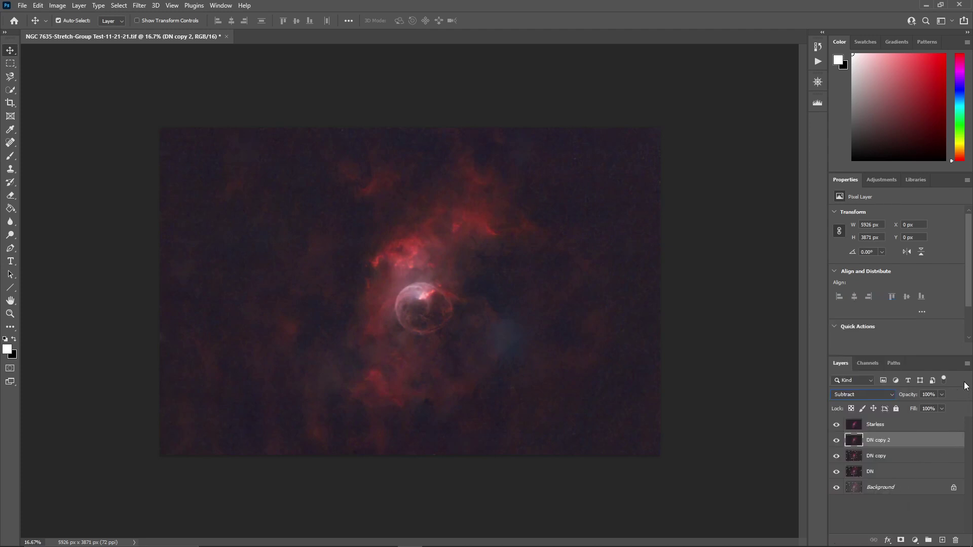
click(966, 363)
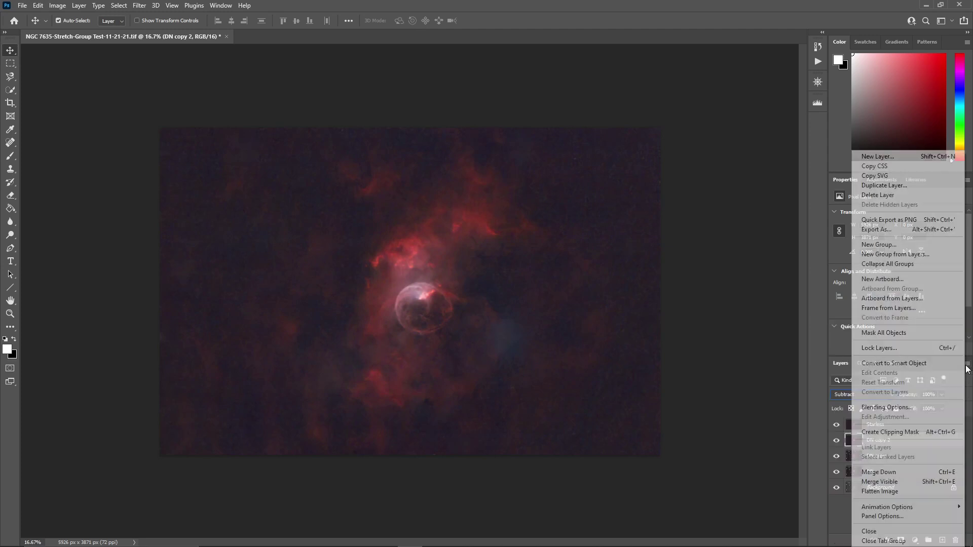
click(932, 472)
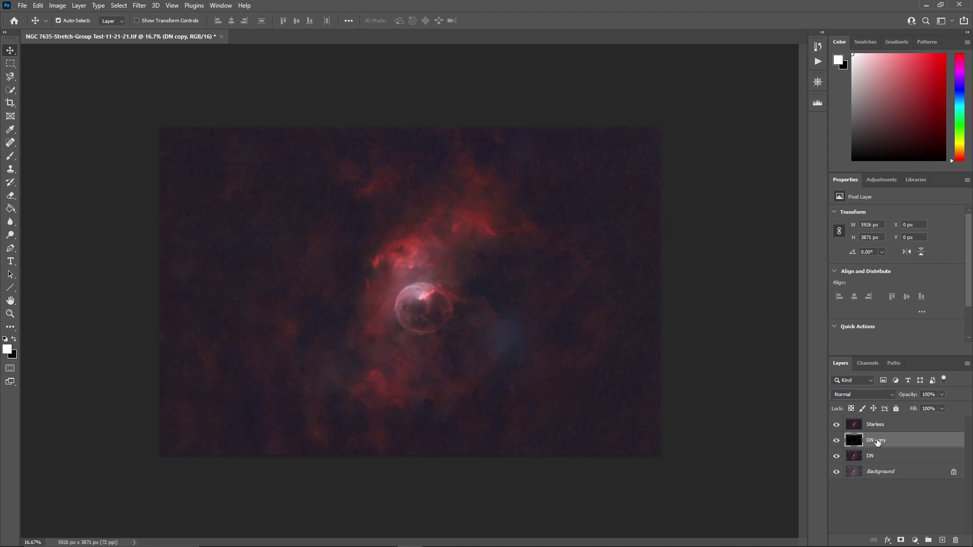
Step: Rename the merged DN copy layer to Stars
double_click(877, 443)
click(923, 269)
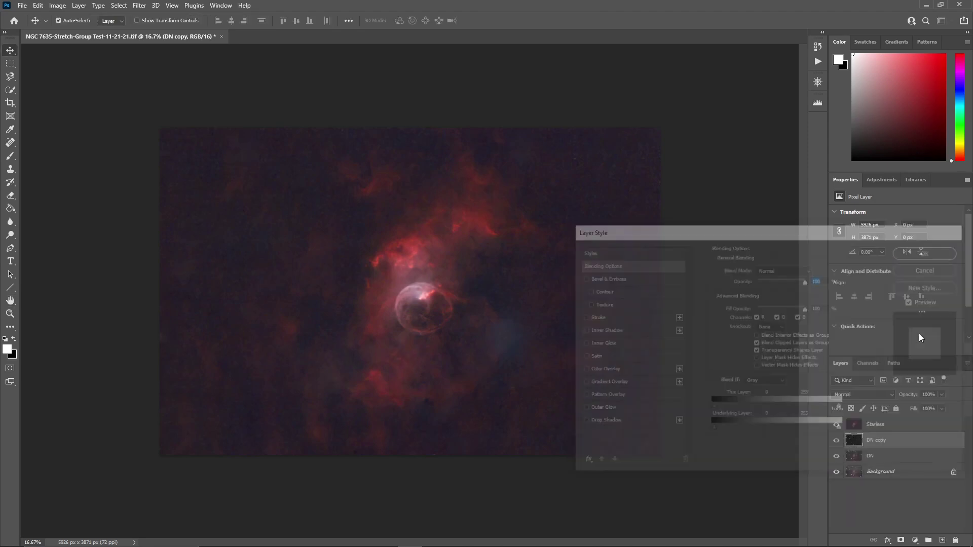
double_click(880, 441)
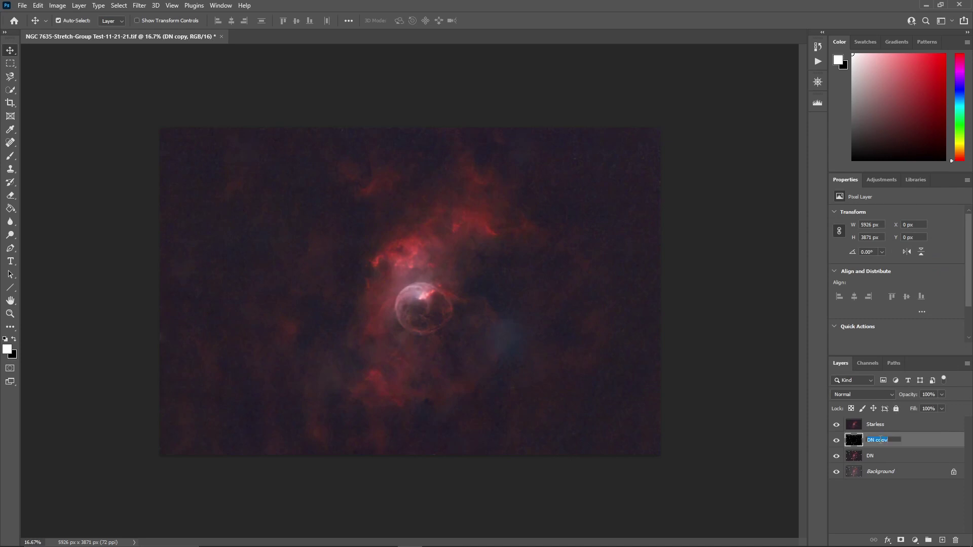
text(Stars)
key(Return)
Step: Move the Stars layer above Starless and set its blend mode to Linear Dodge (Add)
drag(880, 443, 890, 420)
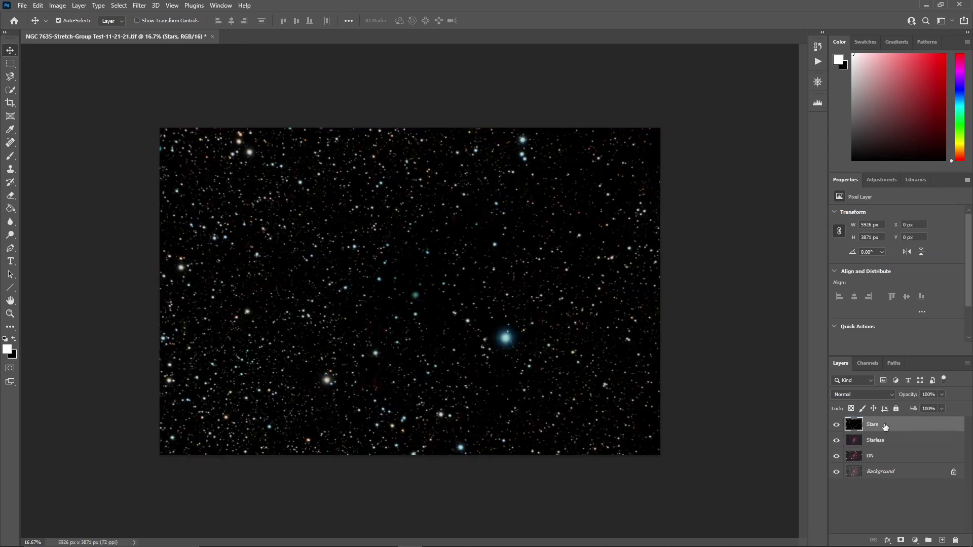
click(891, 394)
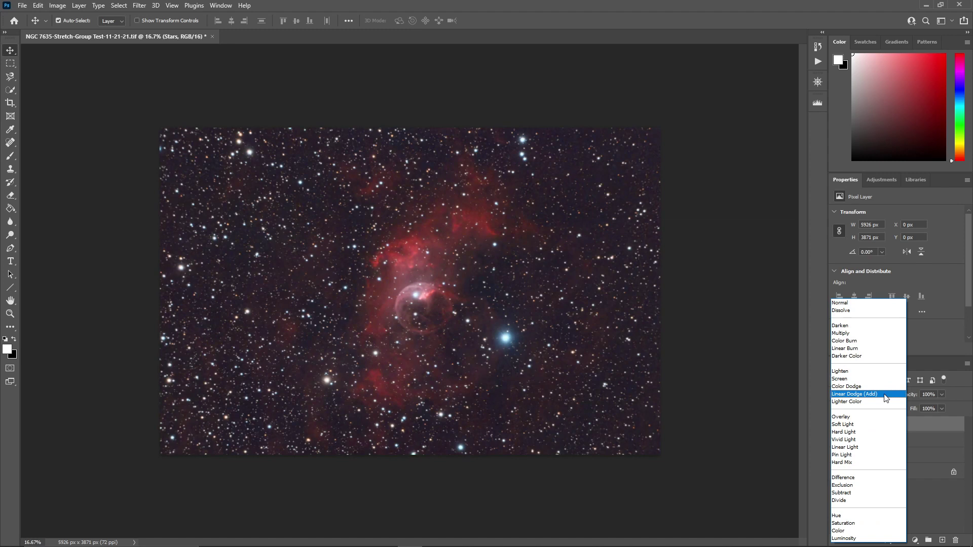
click(886, 396)
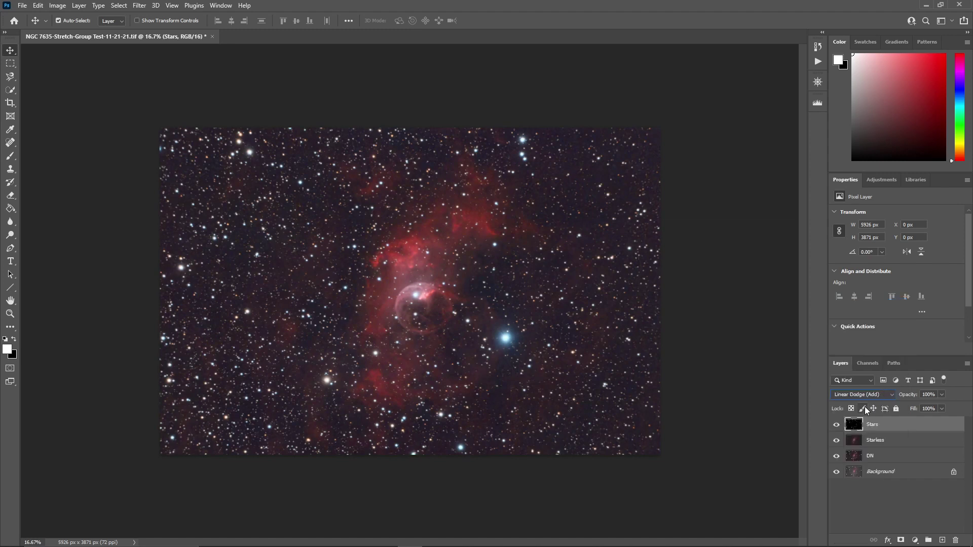
Step: Hide the Stars layer and heal away the blue star glow beside the bubble on the Starless layer with the Spot Healing Brush
click(837, 427)
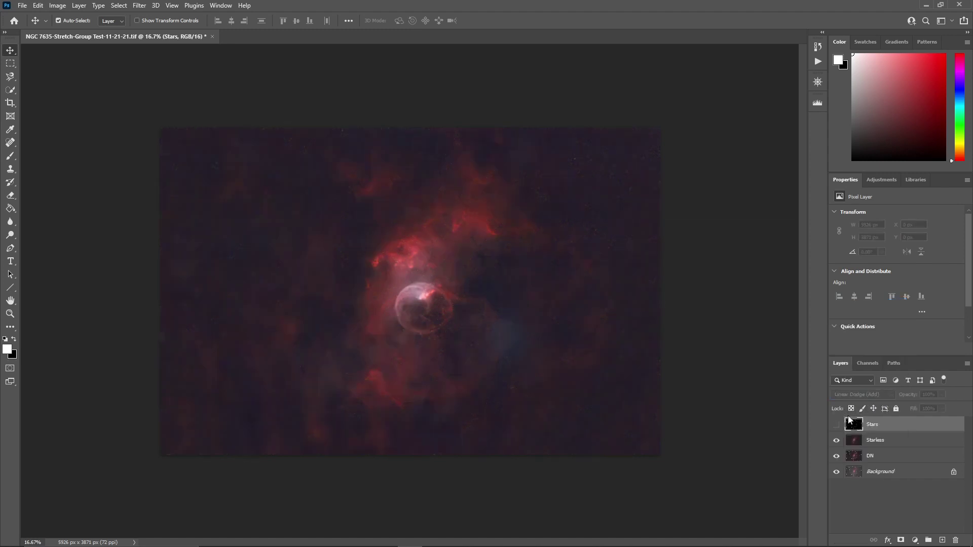
click(868, 439)
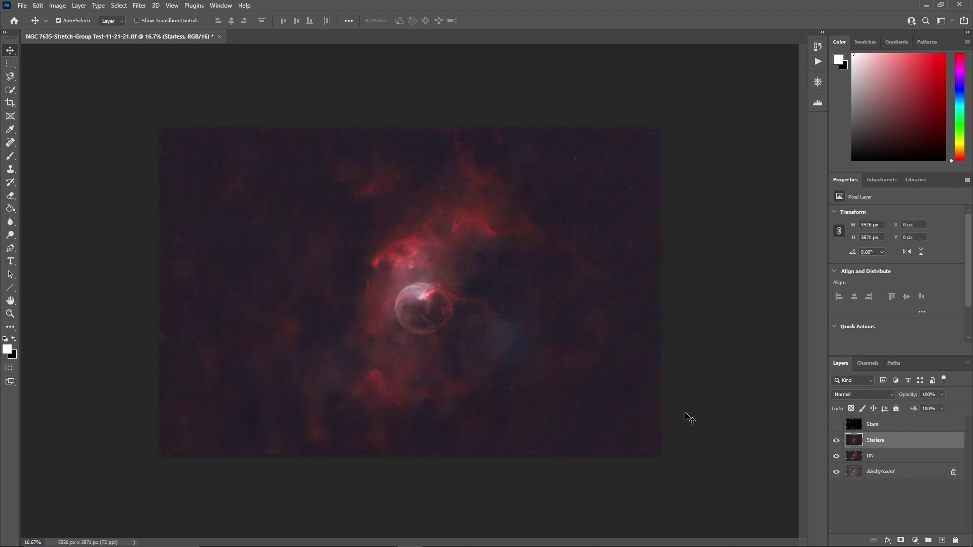
click(10, 145)
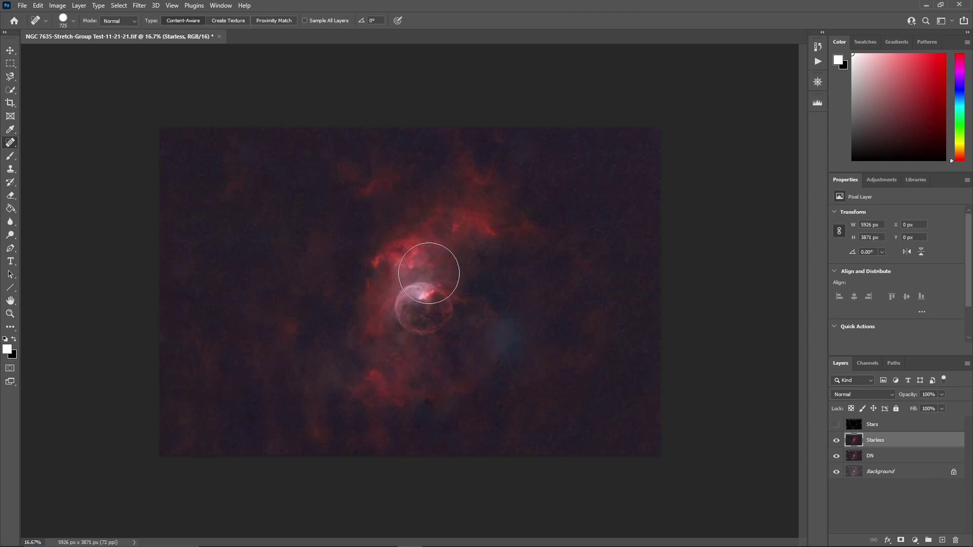
click(504, 340)
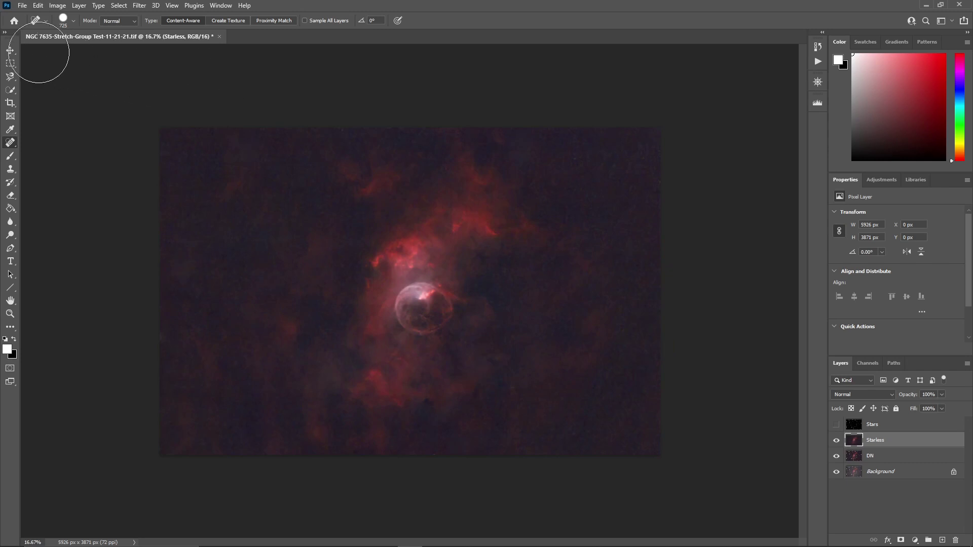
click(15, 49)
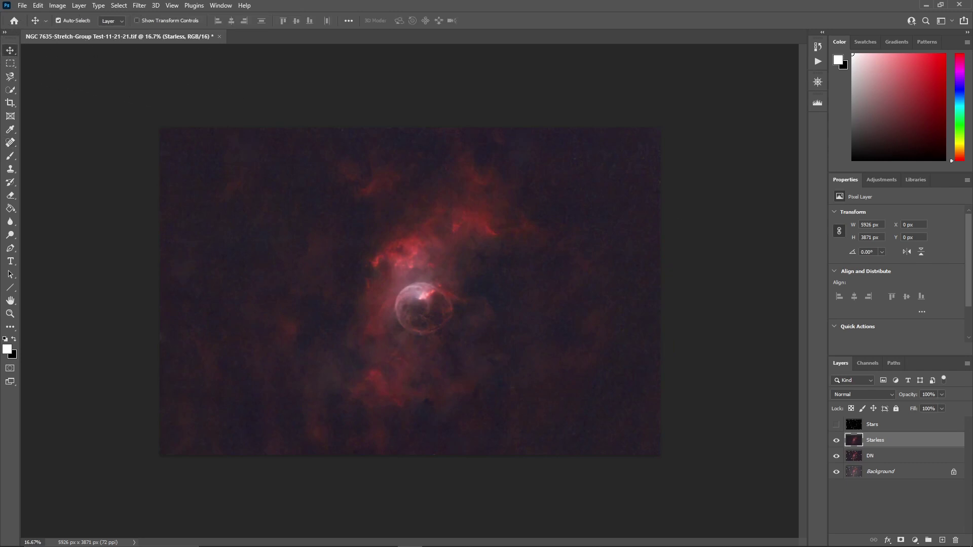
Step: Duplicate the Starless layer and name the duplicate CR
click(967, 364)
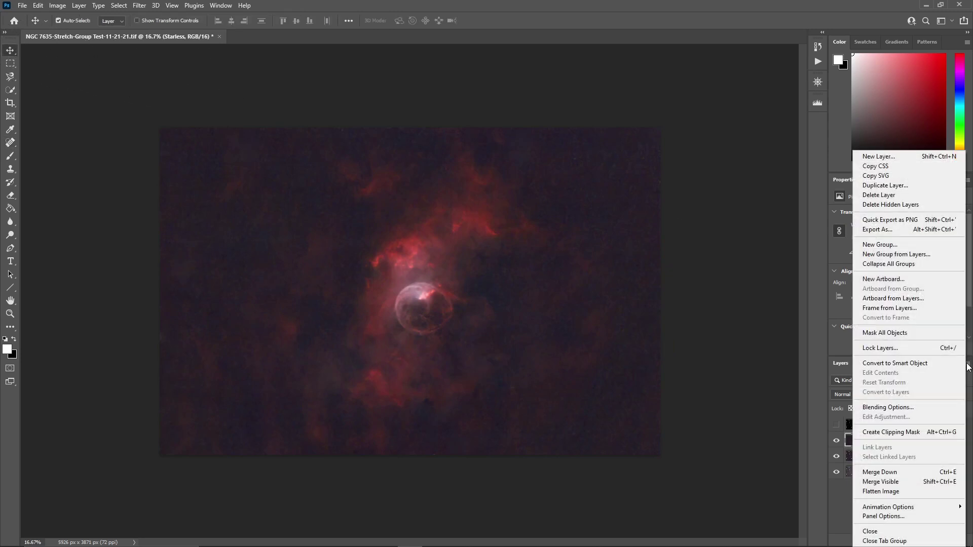
click(897, 188)
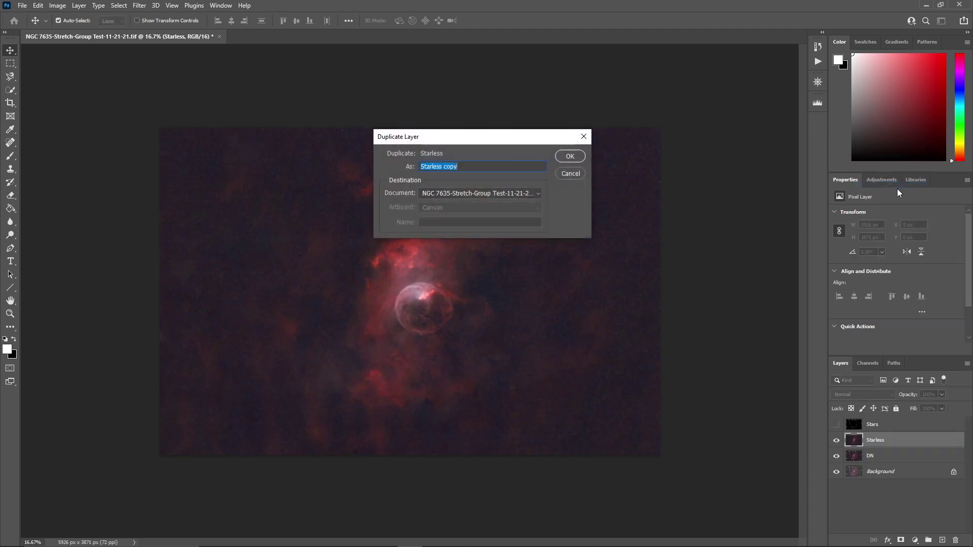
text(CR)
key(Return)
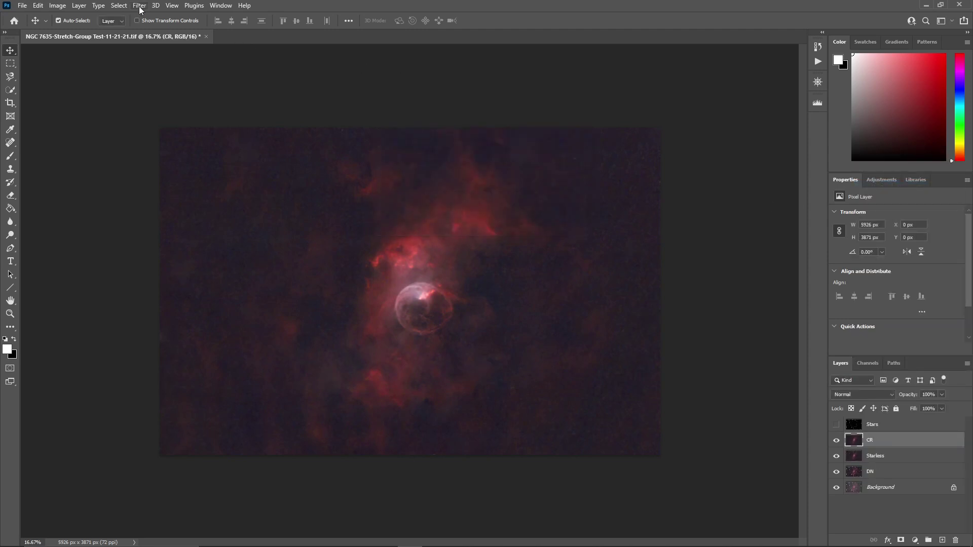
Step: Start the Camera Raw Filter on the CR layer, apply the automatic adjustments and set Exposure to +0.60
click(140, 6)
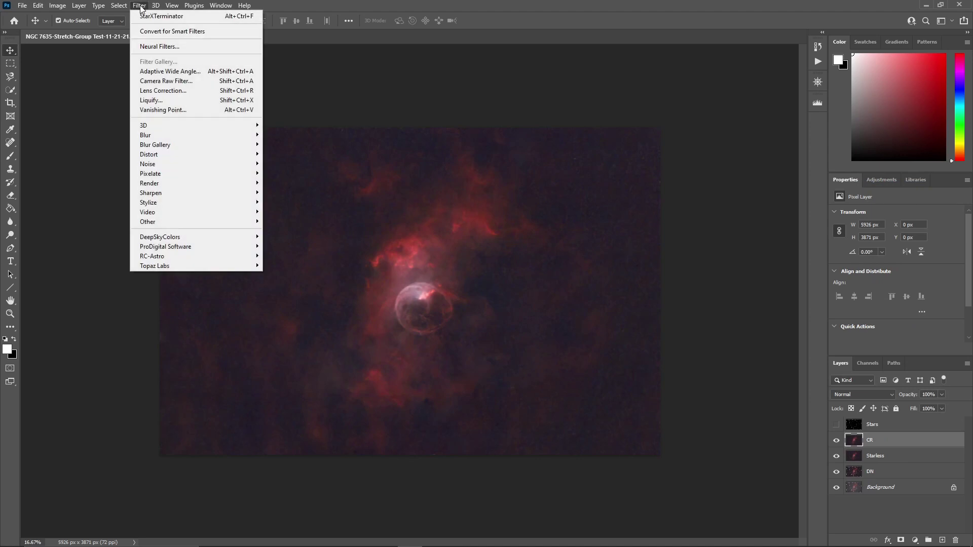
click(143, 81)
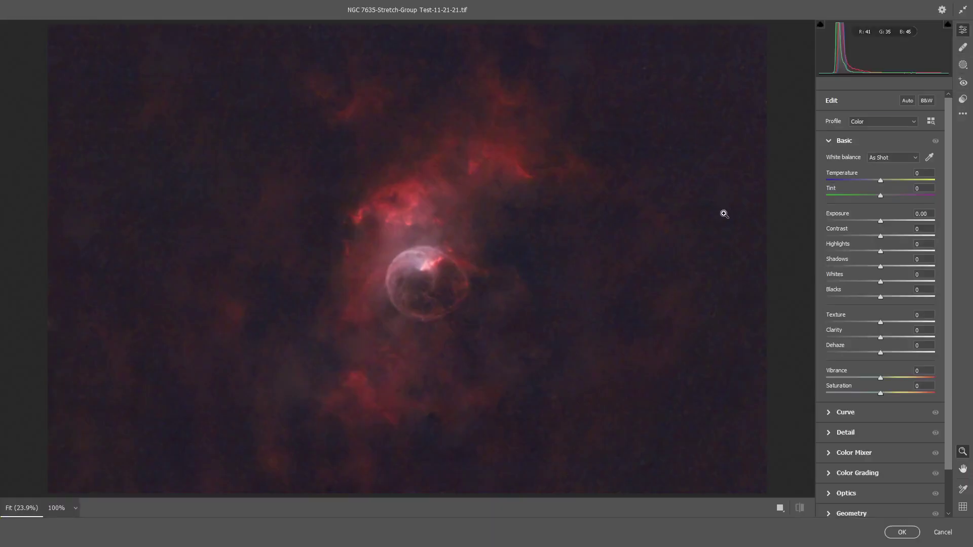
click(907, 100)
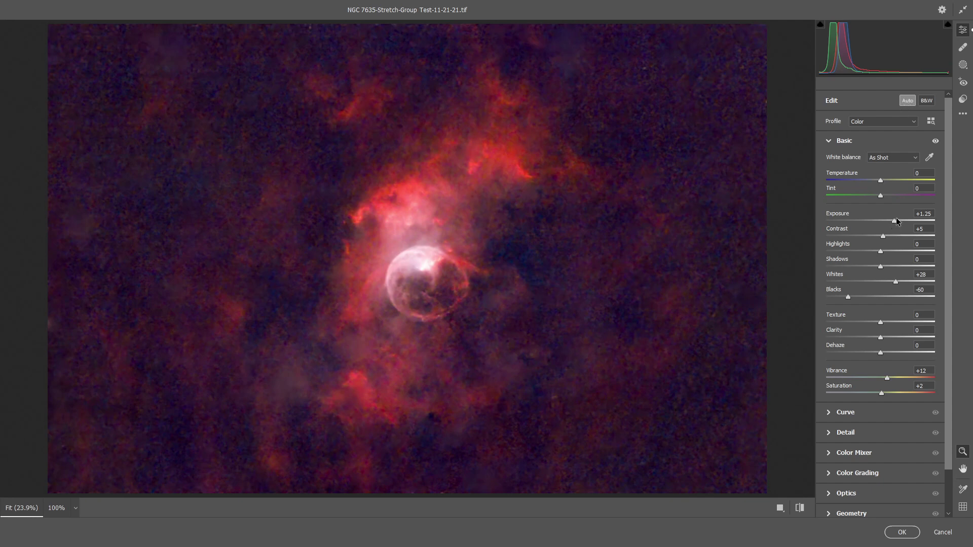
drag(895, 221, 887, 221)
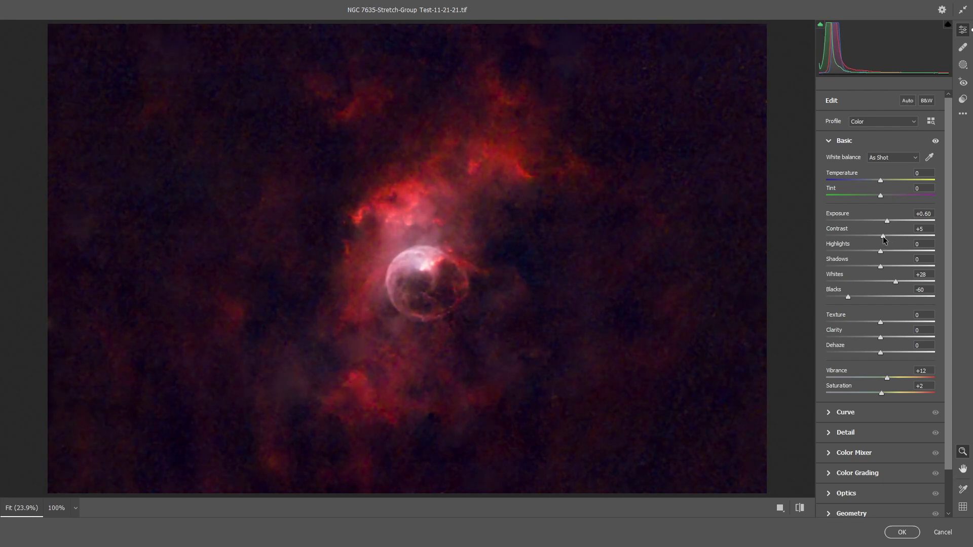
Step: Set the Camera Raw tones to Contrast +8, Highlights +8, Shadows +24, Whites +32 and Blacks -54
drag(882, 236, 886, 236)
drag(884, 238, 885, 239)
mouse_move(880, 251)
mouse_down()
mouse_move(915, 252)
mouse_move(886, 257)
mouse_up()
mouse_move(879, 267)
mouse_down()
mouse_move(914, 266)
mouse_move(868, 268)
mouse_move(894, 269)
mouse_move(886, 285)
mouse_up()
drag(885, 281, 853, 298)
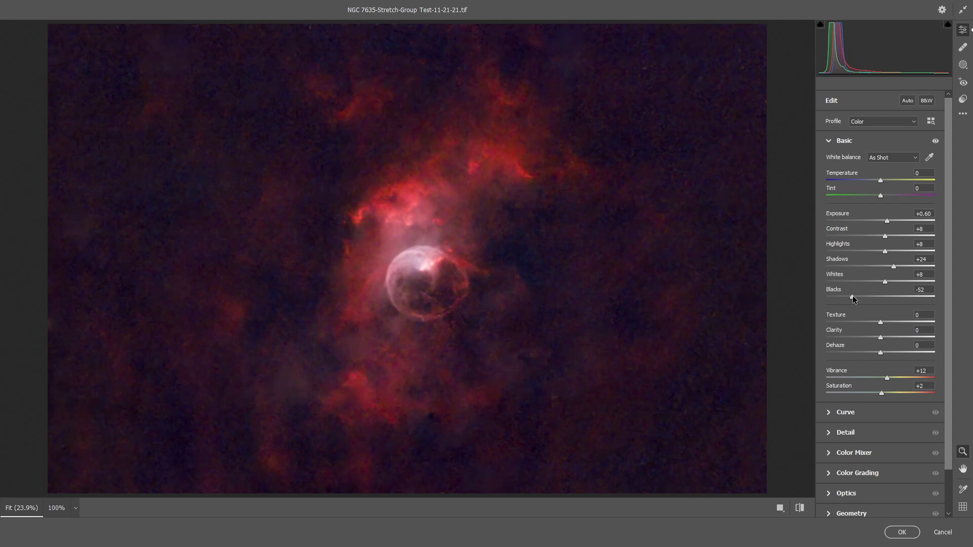
drag(853, 296, 851, 296)
drag(885, 285, 898, 285)
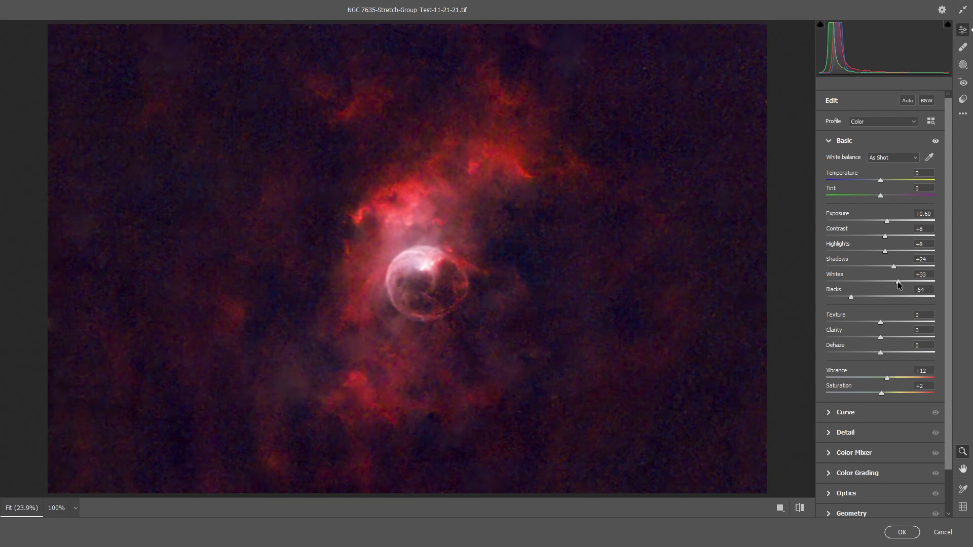
drag(898, 285, 897, 285)
Step: Set Texture to +16, Clarity to +24, Dehaze to +8 and Vibrance to +24, and raise Saturation slightly
mouse_move(881, 324)
mouse_down()
mouse_move(891, 324)
mouse_move(882, 340)
mouse_move(894, 340)
mouse_up()
drag(879, 353, 884, 358)
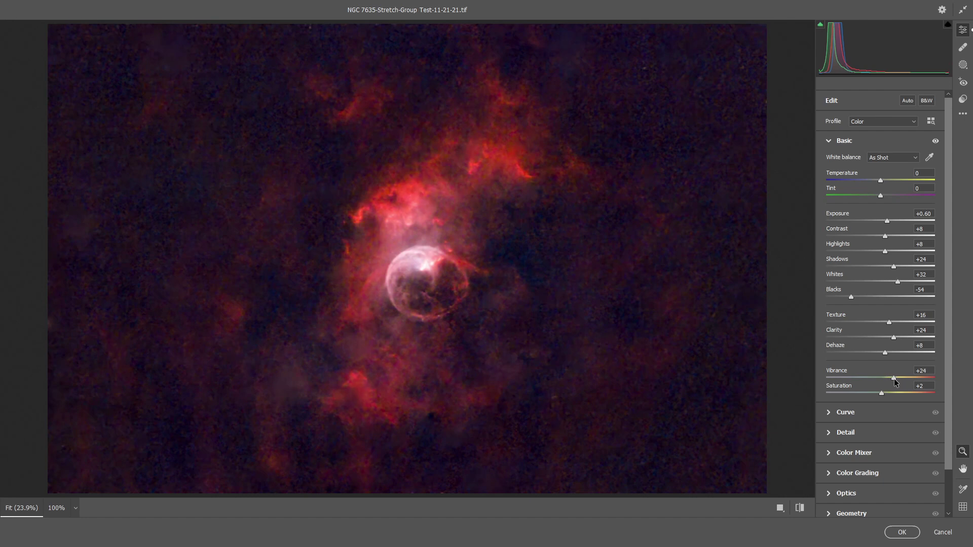
drag(881, 395, 884, 395)
Step: Add moderate sharpening and noise reduction in the Camera Raw detail settings and apply the filter to the CR layer
click(877, 432)
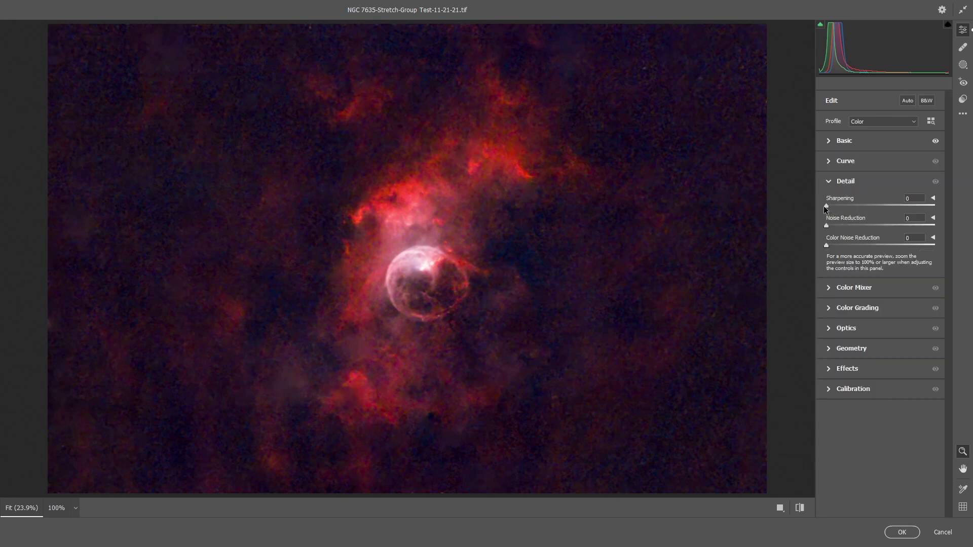
drag(826, 207, 848, 205)
drag(859, 225, 861, 225)
click(902, 532)
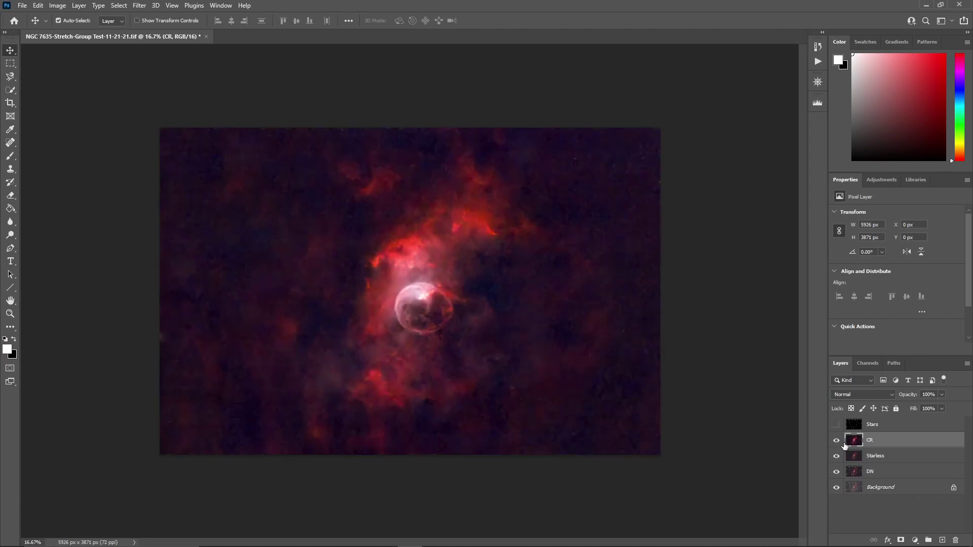
Step: Compare the image with and without the CR layer, and make the Stars layer visible and active
click(836, 441)
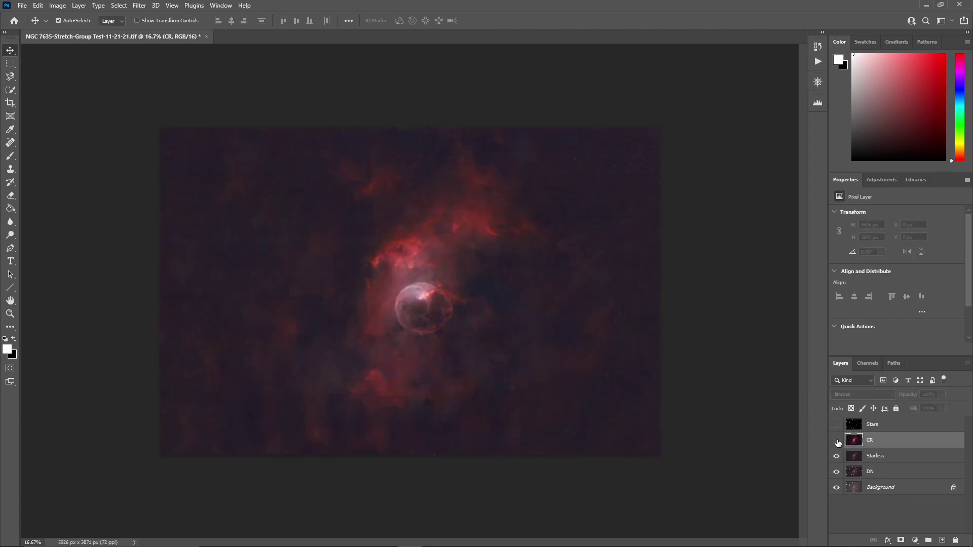
click(836, 442)
click(836, 442)
click(837, 442)
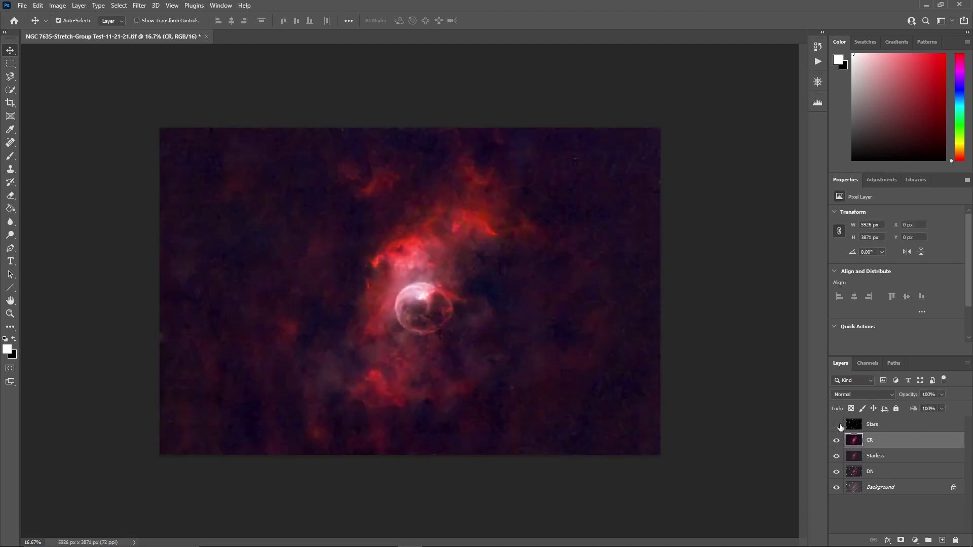
click(837, 424)
click(873, 427)
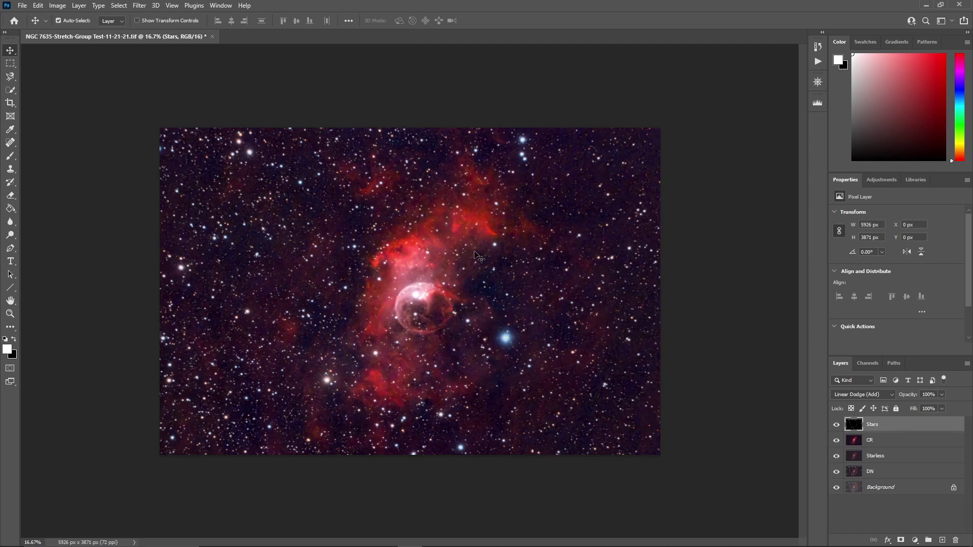
click(941, 395)
drag(939, 407, 936, 409)
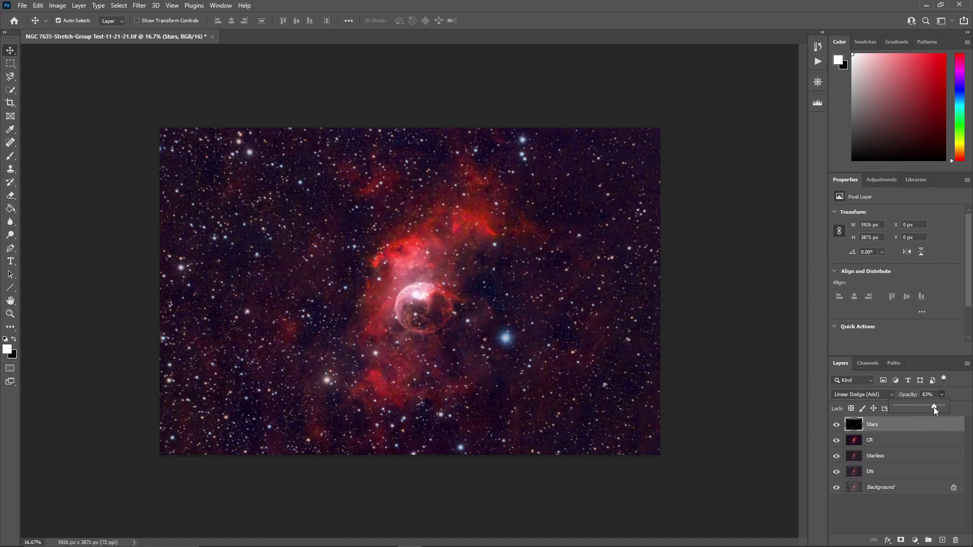
drag(935, 408, 963, 408)
Step: Apply the StarShrink filter to the Stars layer with Radius 14 pixels, Strength 8 and Sharpness 2
click(141, 8)
mouse_move(216, 258)
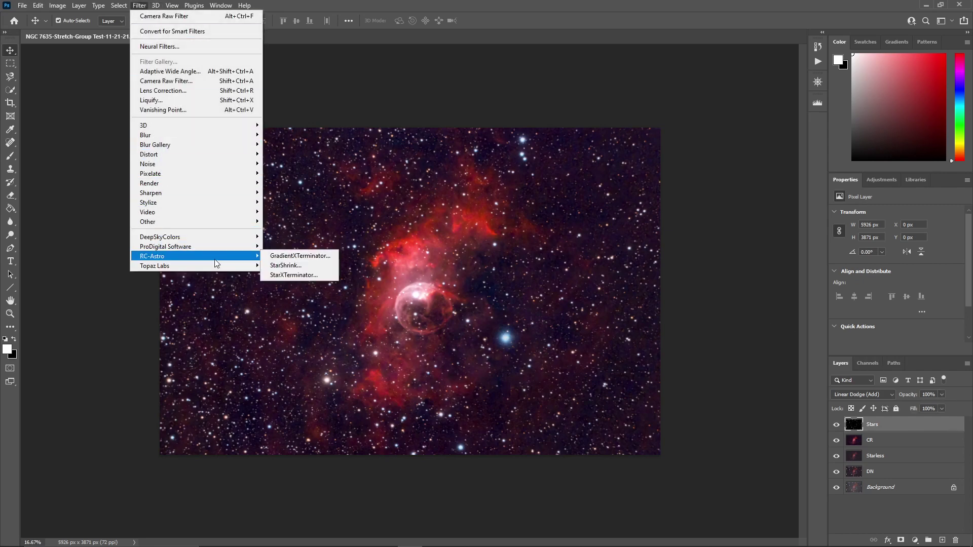
click(297, 265)
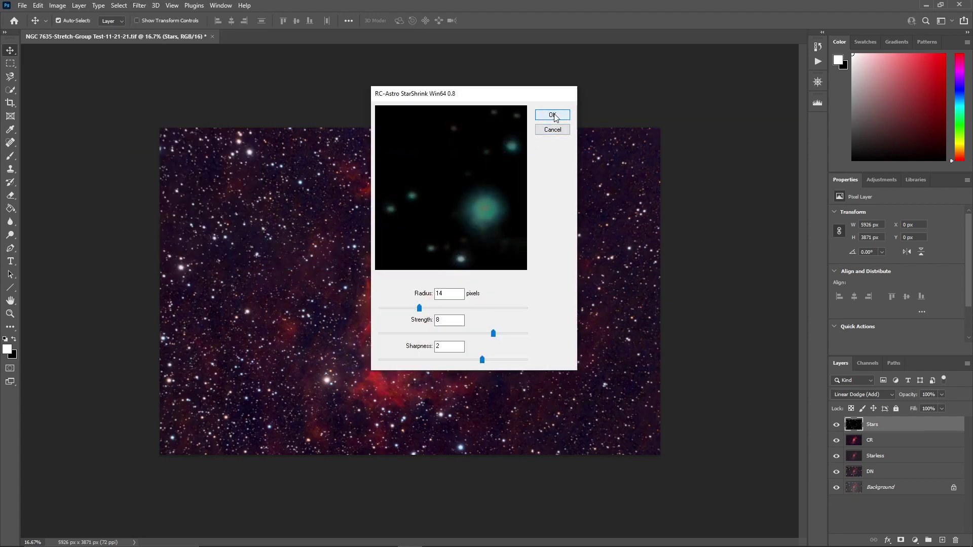
click(552, 115)
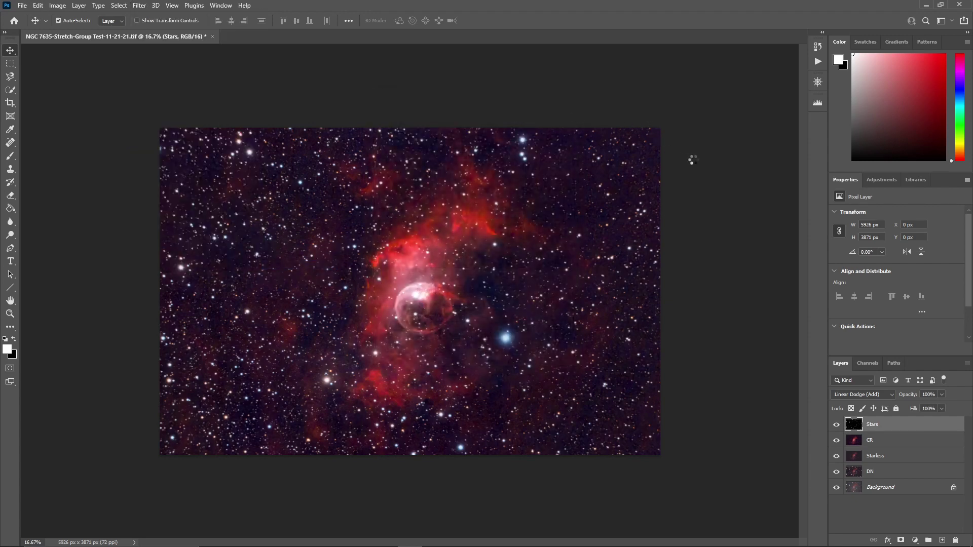